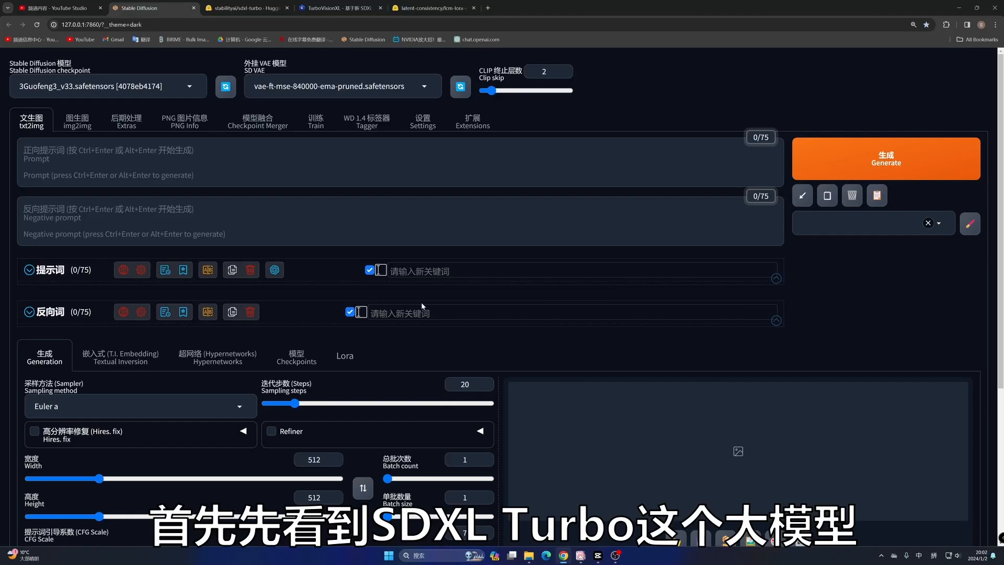
# Switch to the stabilityai/sdxl-turbo page on Hugging Face and highlight the sdxl-turbo part of its web address
pyautogui.click(246, 8)
pyautogui.click(157, 25)
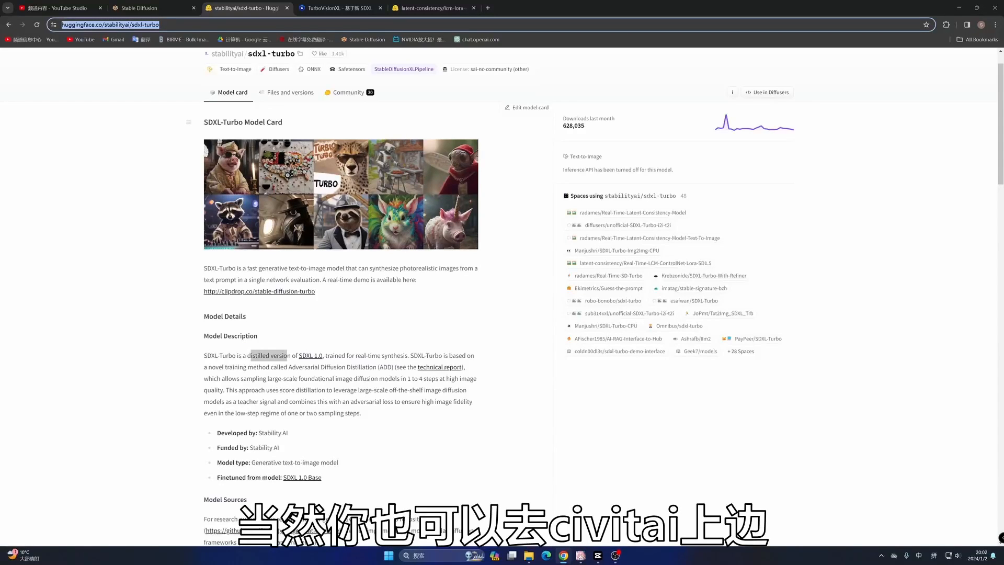
pyautogui.click(178, 24)
pyautogui.moveTo(179, 24); pyautogui.dragTo(149, 25)
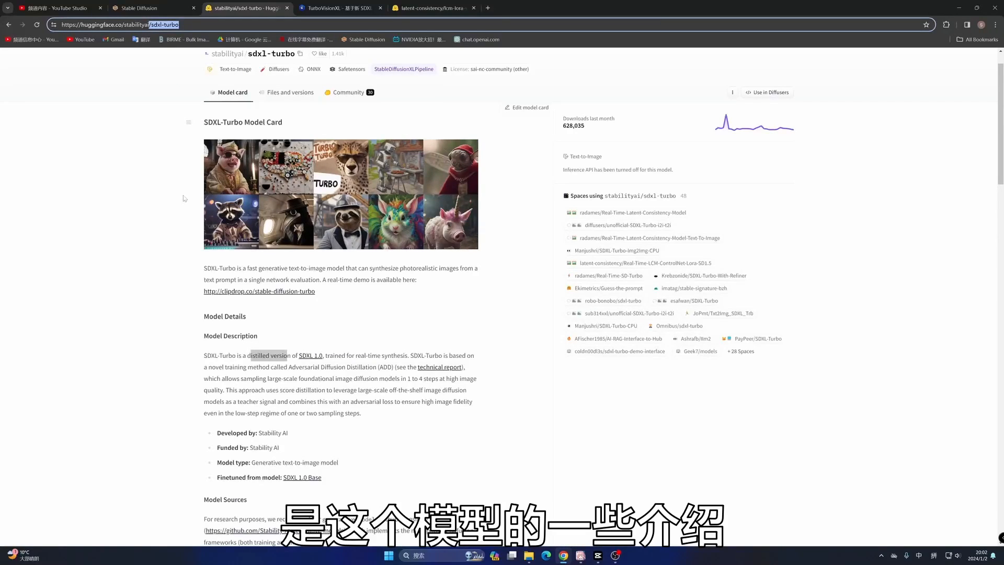
# Read the SDXL-Turbo model description, highlighting the distilled version wording, and examine the evaluation charts
pyautogui.scroll(-1, 183, 199)
pyautogui.scroll(-3, 190, 201)
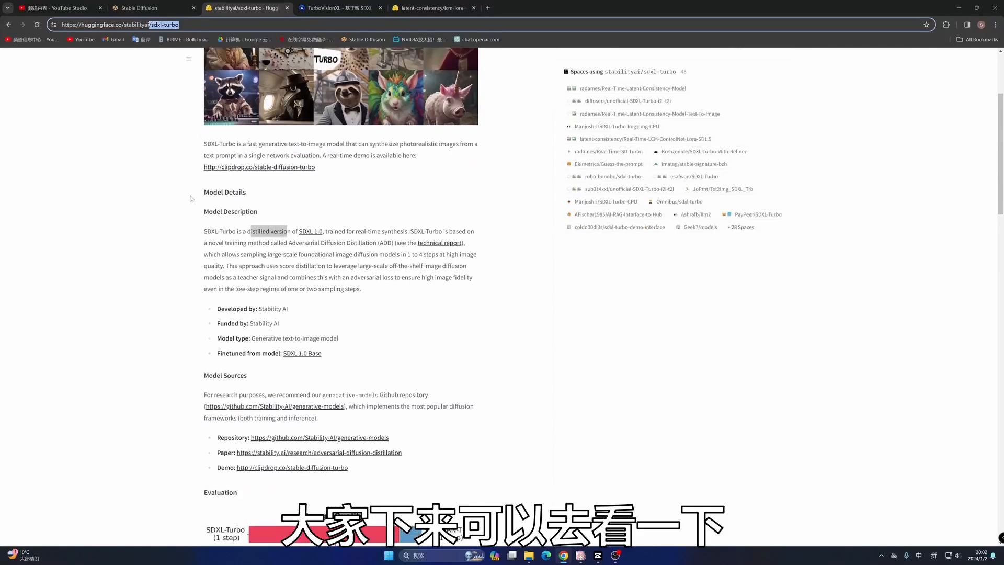
pyautogui.click(206, 200)
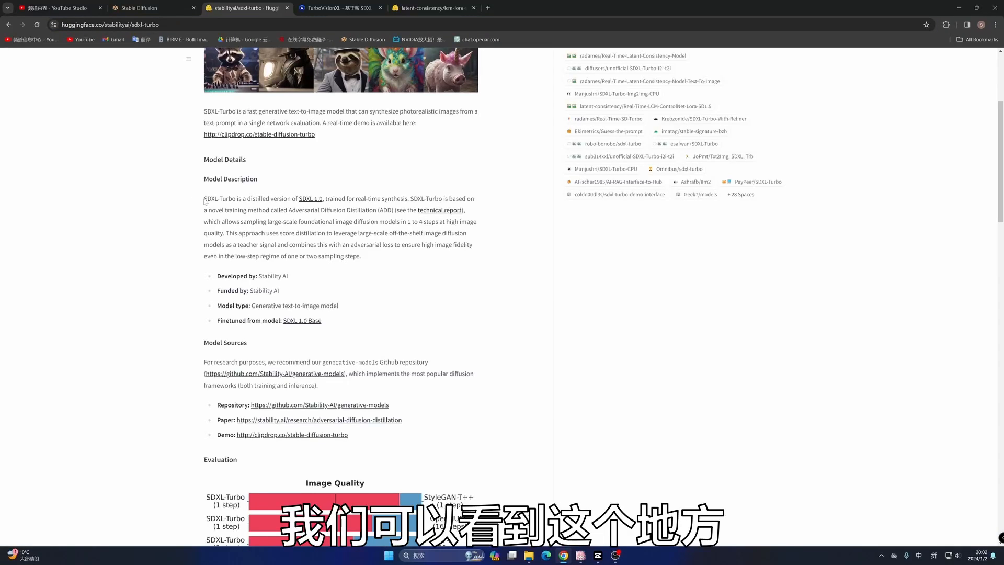
pyautogui.moveTo(211, 198); pyautogui.dragTo(236, 198)
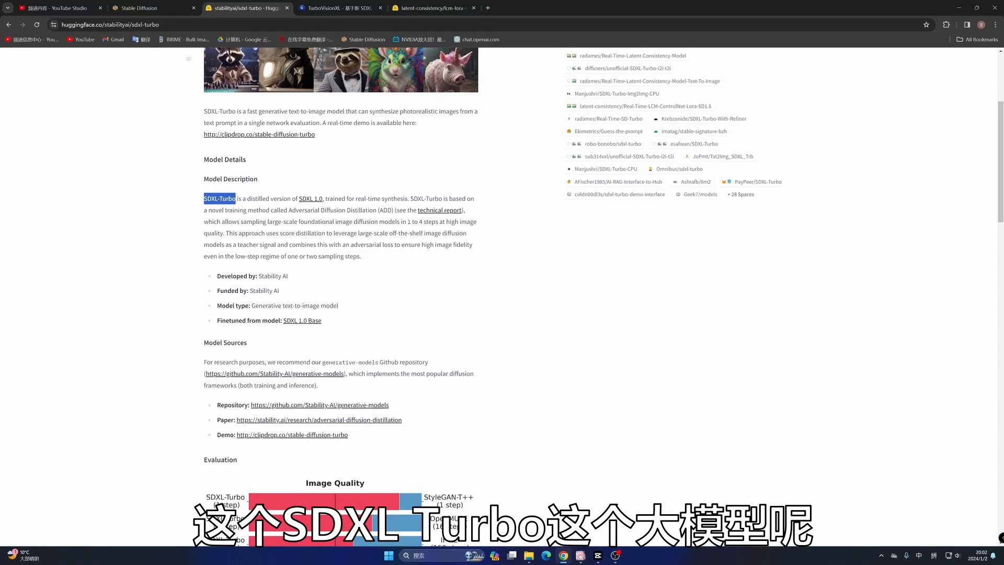
pyautogui.moveTo(325, 199); pyautogui.dragTo(257, 199)
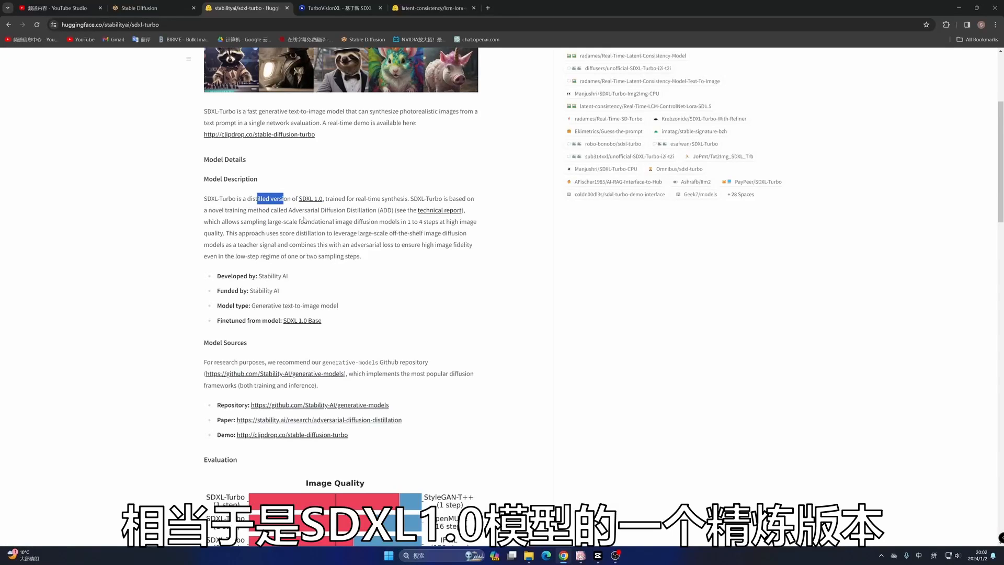
pyautogui.scroll(-5, 300, 212)
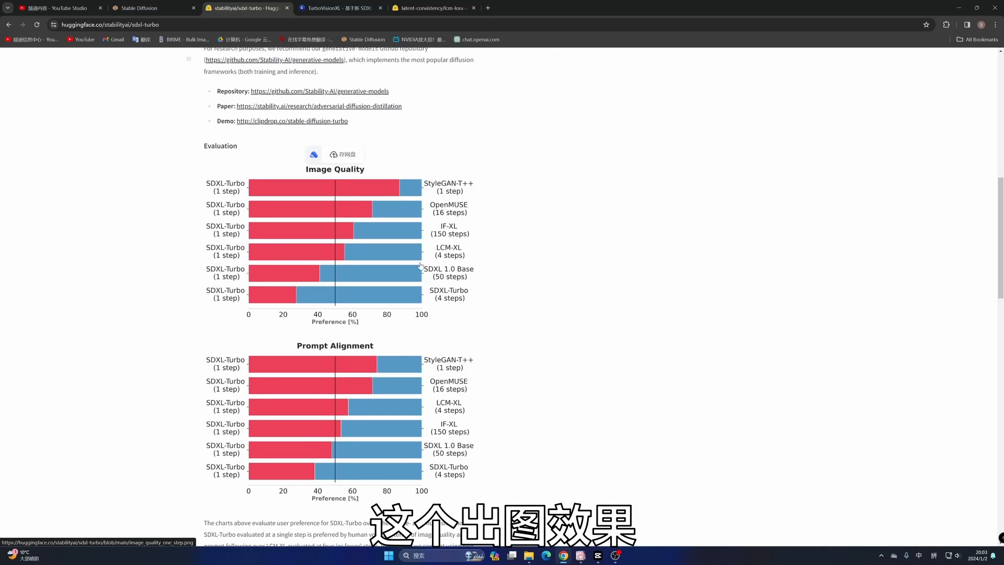
# Show the downloadable files and versions of the sdxl-turbo repository
pyautogui.scroll(4, 405, 254)
pyautogui.scroll(6, 295, 138)
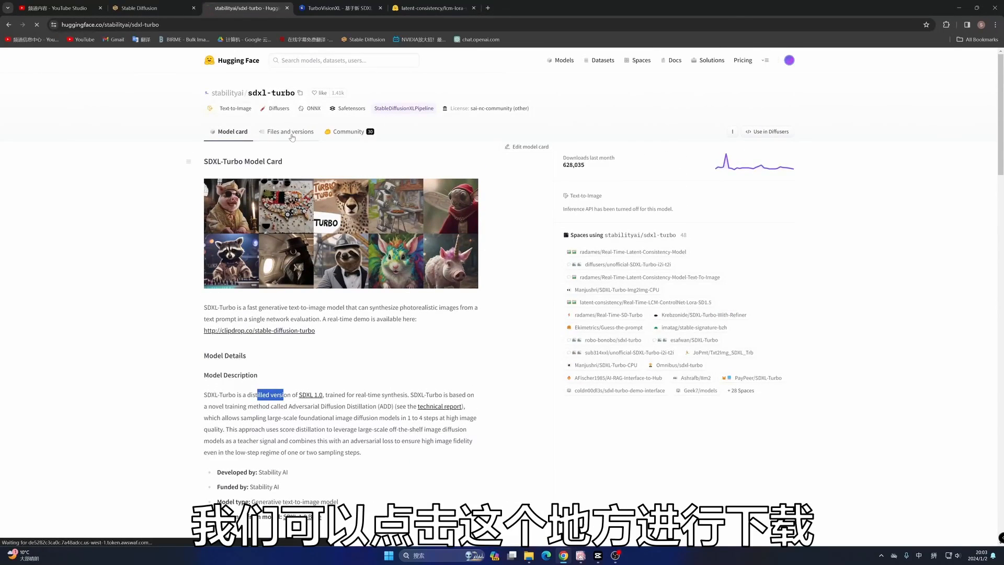
pyautogui.click(292, 137)
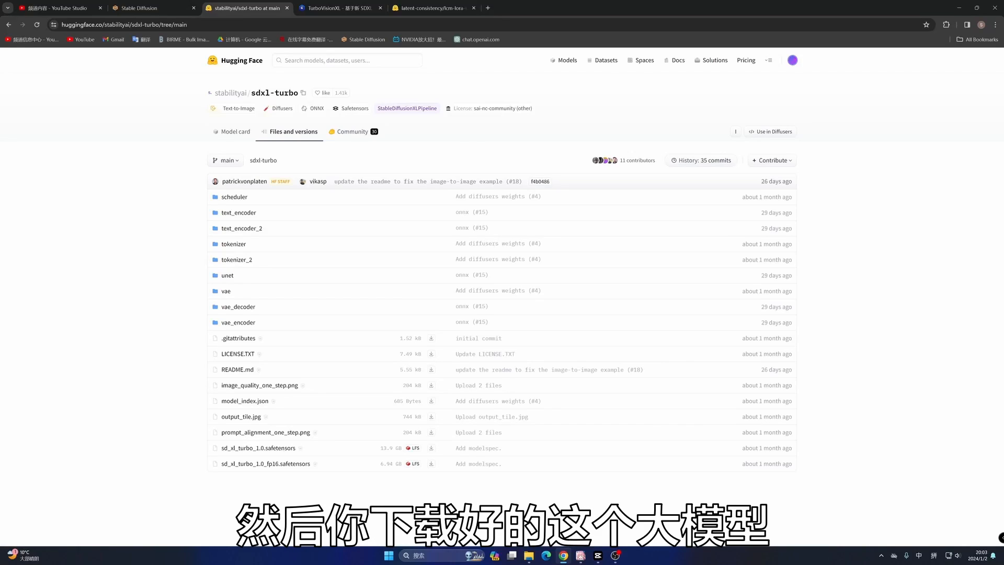
# In File Explorer, go to stable-diffusion-webui\models\Stable-diffusion and check for sd_xl_turbo_1.0_fp16.safetensors, then put the window away
pyautogui.click(529, 556)
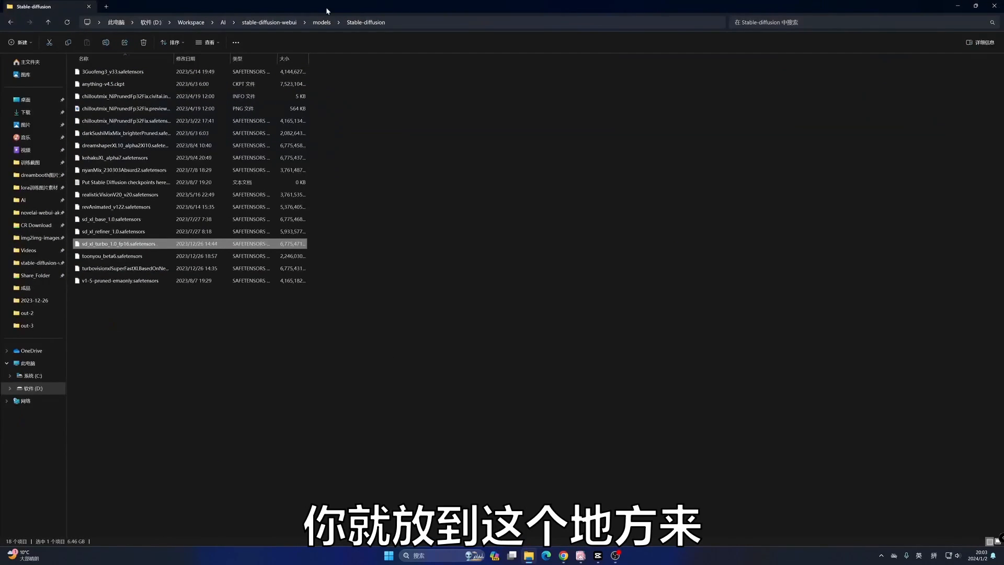
pyautogui.click(276, 24)
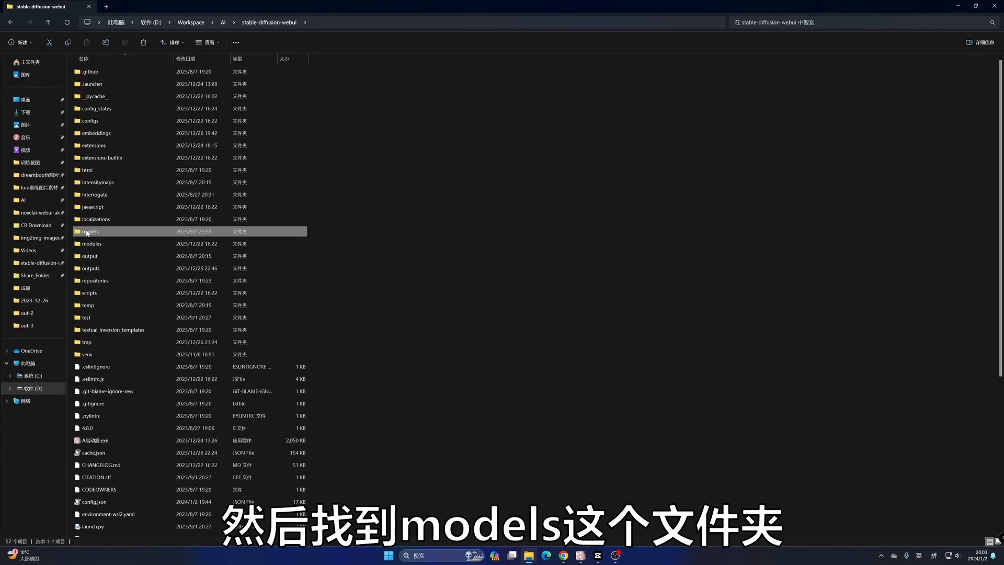
pyautogui.doubleClick(113, 233)
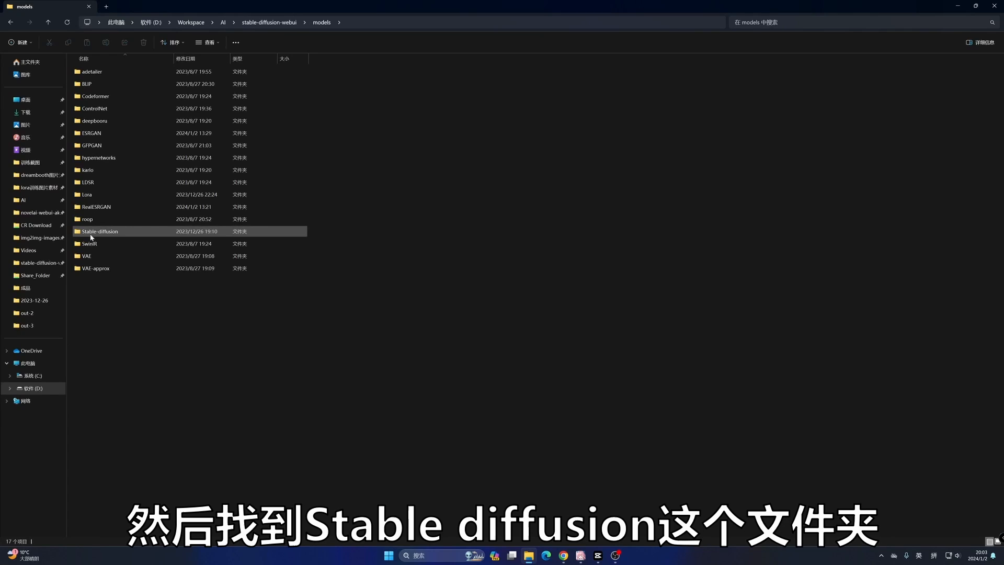
pyautogui.doubleClick(118, 234)
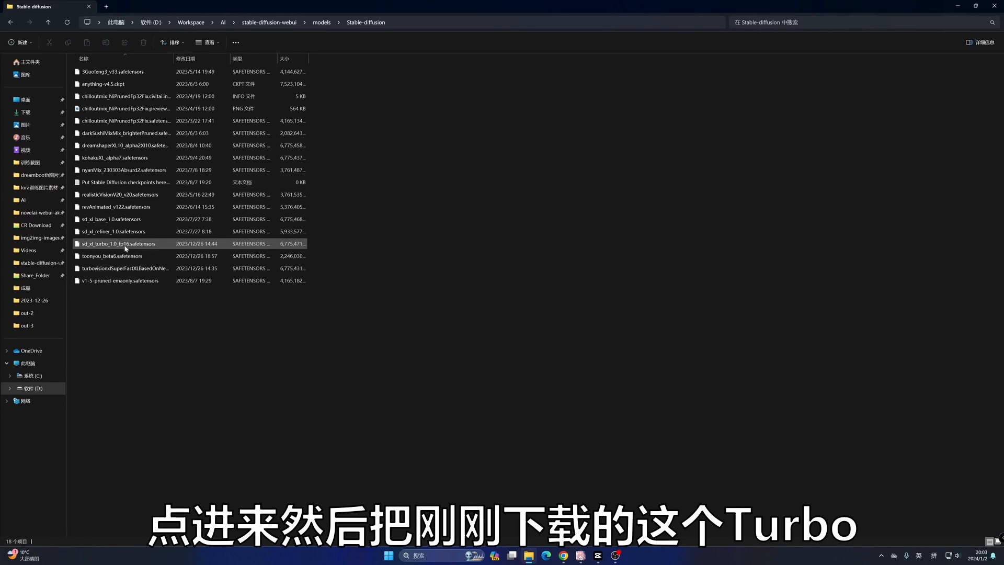
pyautogui.click(137, 246)
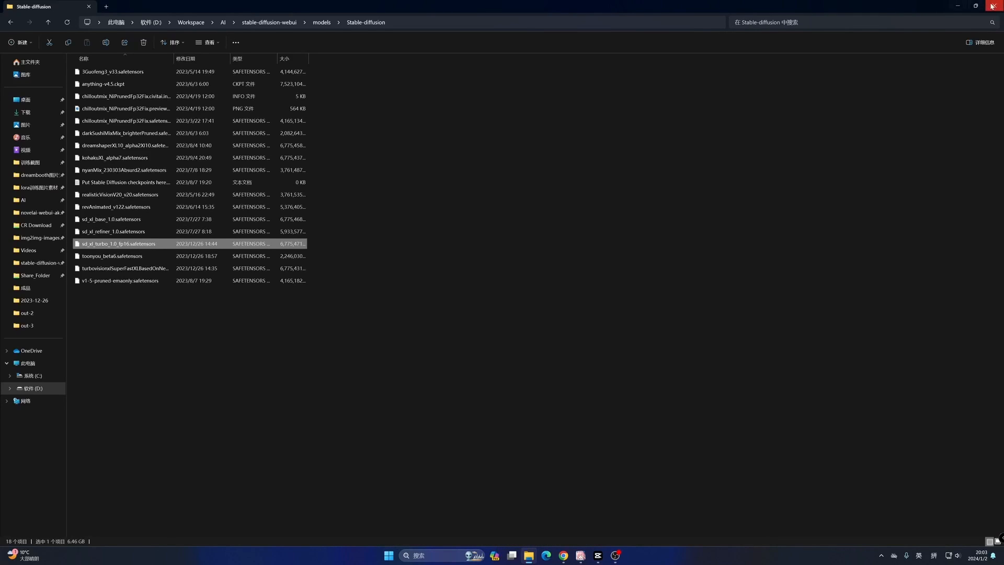
pyautogui.click(960, 7)
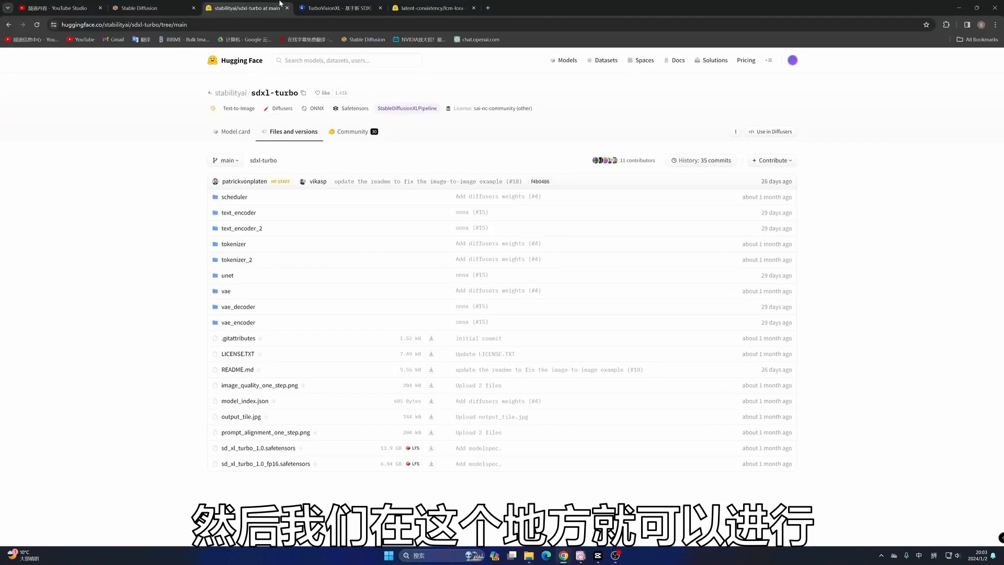
# In the Stable Diffusion web UI, choose sd_xl_turbo_1.0_fp16.safetensors from the refreshed checkpoints and set the VAE to Automatic
pyautogui.click(144, 8)
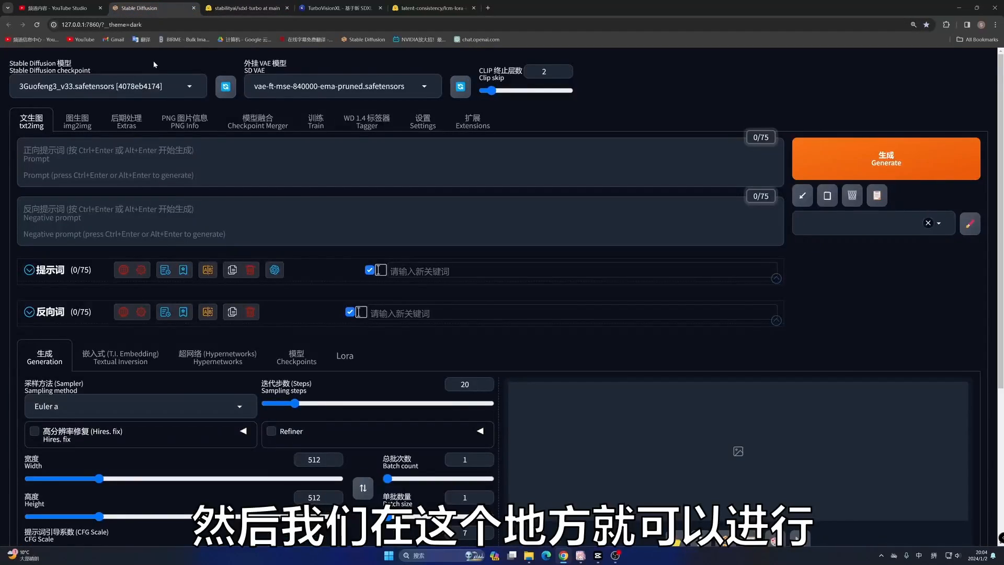
pyautogui.click(226, 86)
pyautogui.click(193, 85)
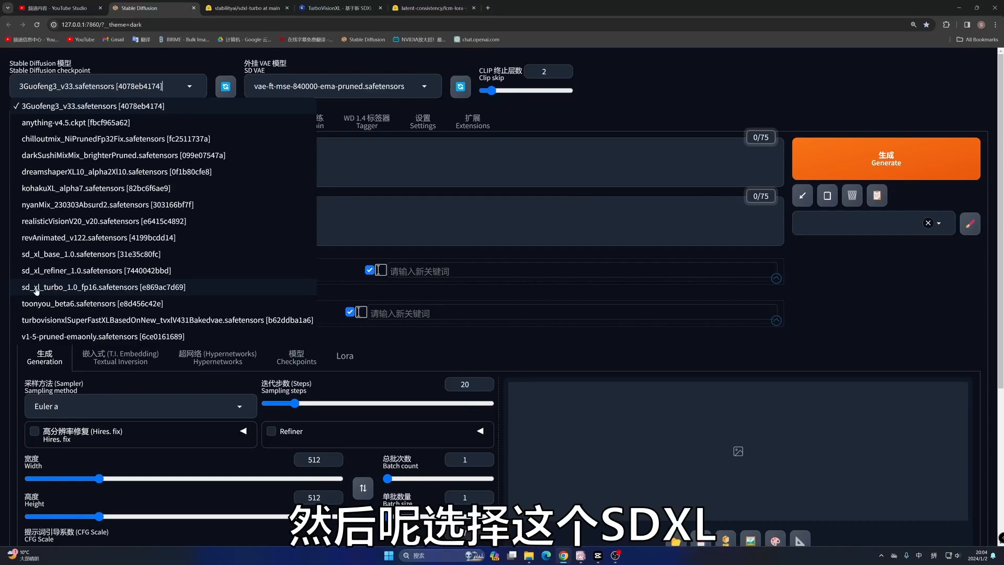
pyautogui.click(60, 289)
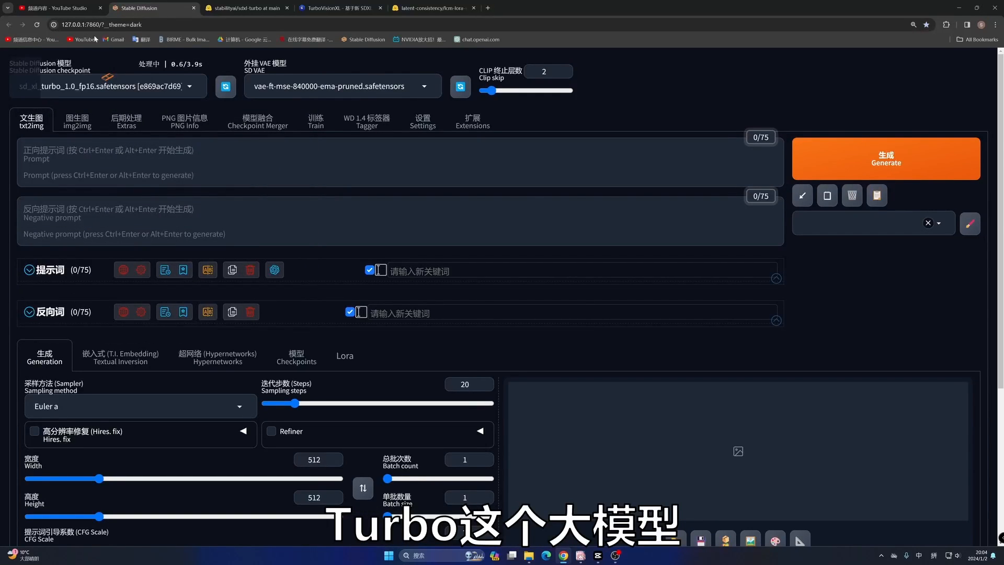
pyautogui.click(274, 86)
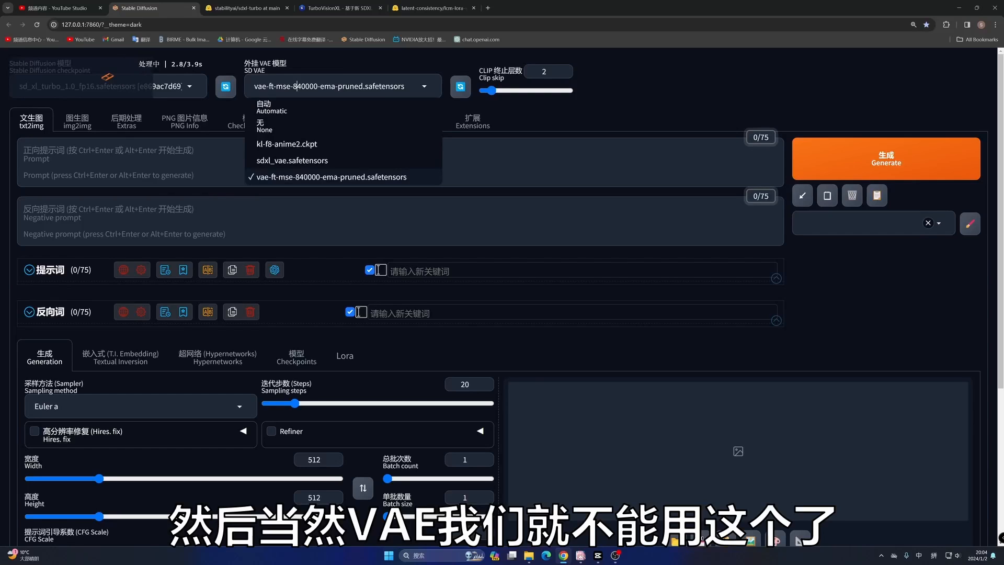
pyautogui.click(284, 109)
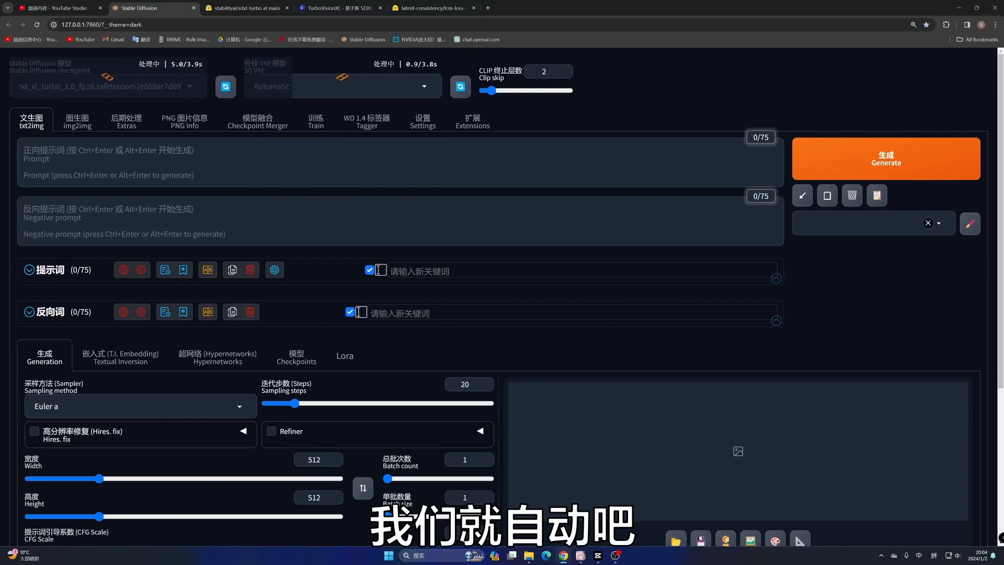
# Reuse the latest txt2img prompt from the prompt history, "anime artwork a cute cat", as the positive prompt
pyautogui.click(168, 271)
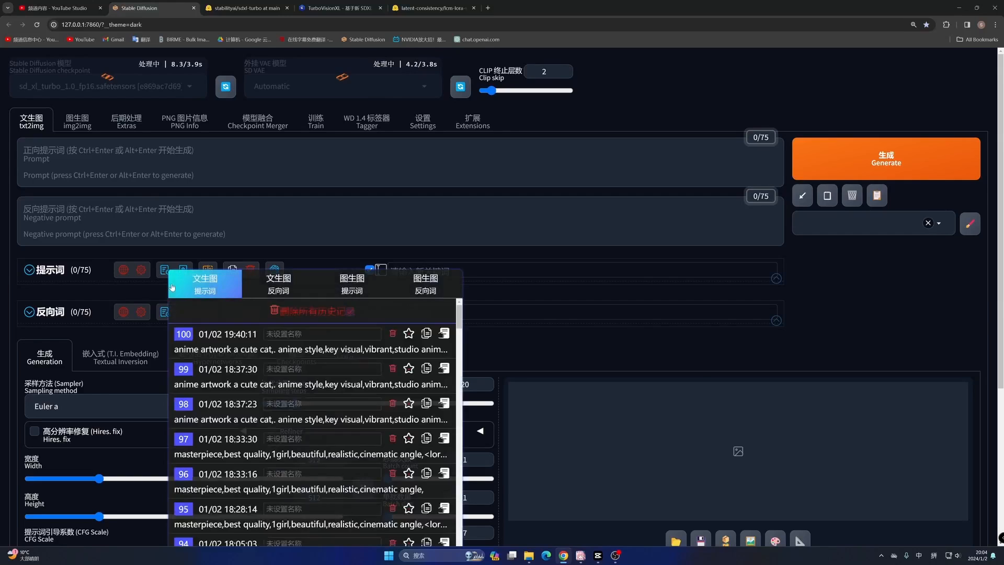
pyautogui.click(444, 334)
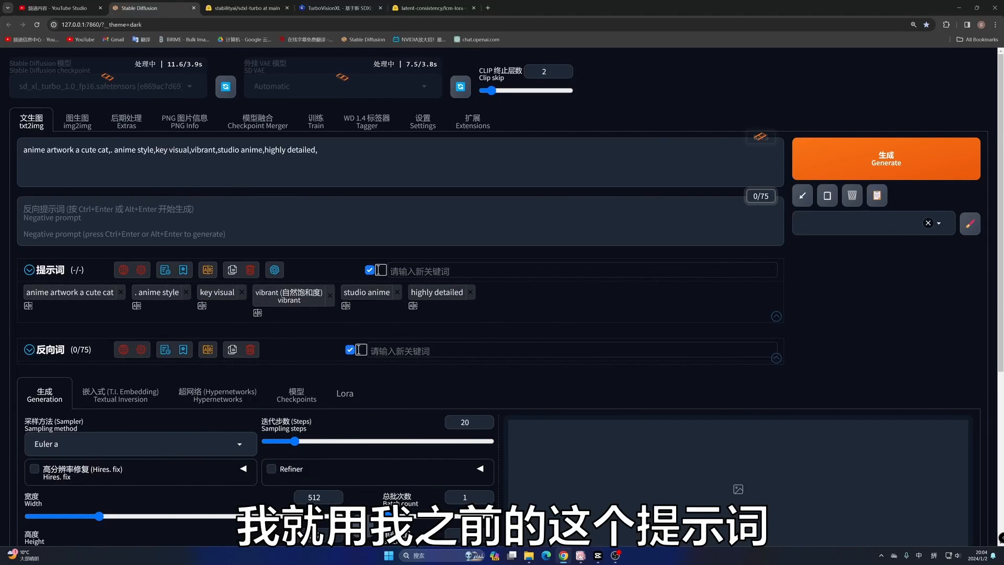
pyautogui.scroll(-1, 240, 226)
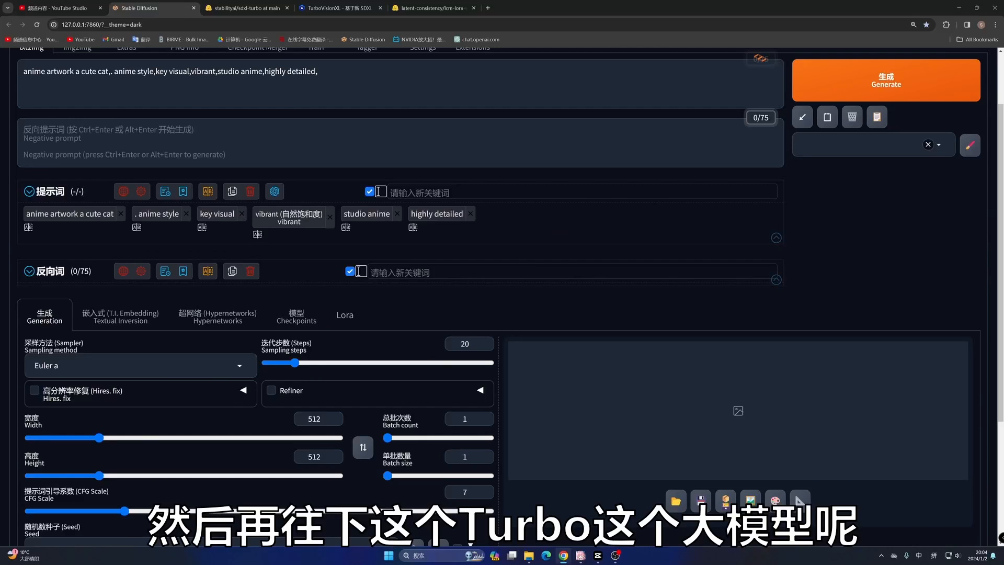
pyautogui.click(157, 140)
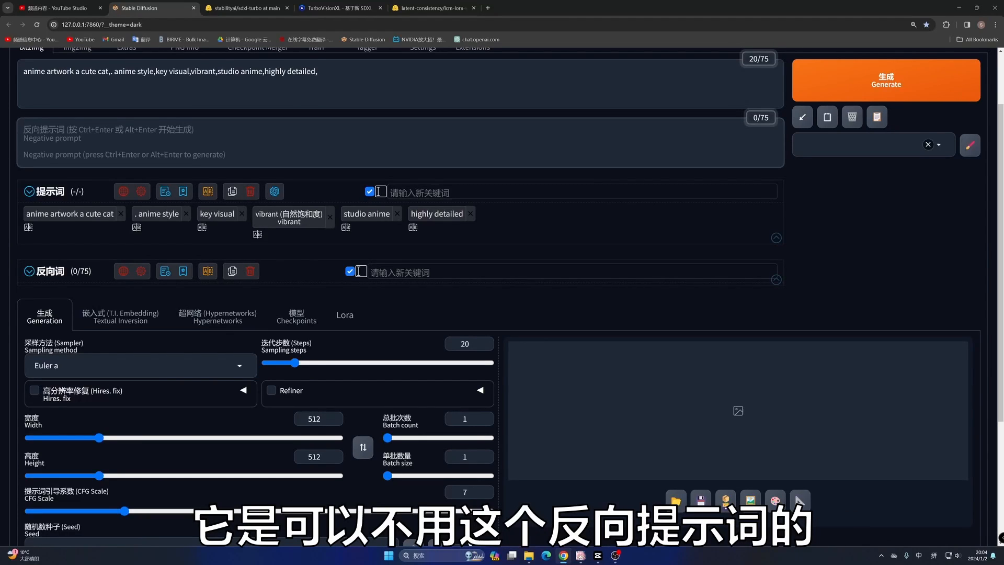
# Review the available sampling methods, then set the sampling steps to 1 and the CFG scale to 1
pyautogui.scroll(-3, 226, 230)
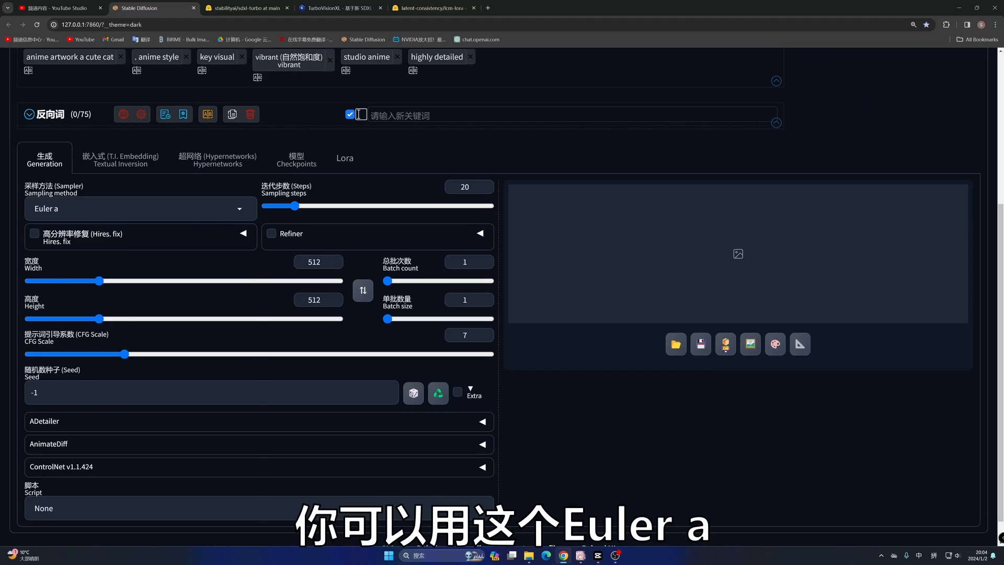
pyautogui.click(105, 208)
pyautogui.scroll(2, 55, 246)
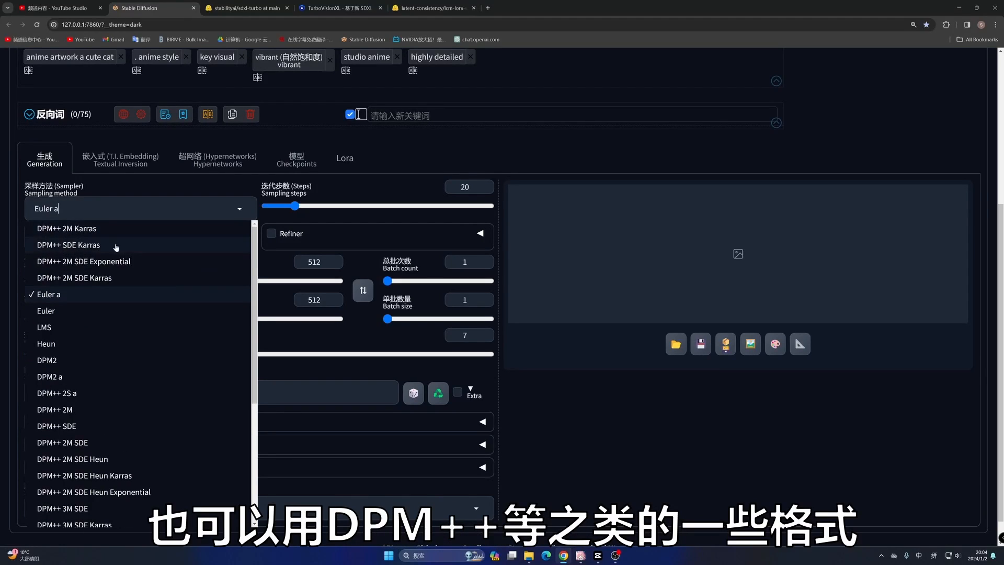
pyautogui.click(471, 187)
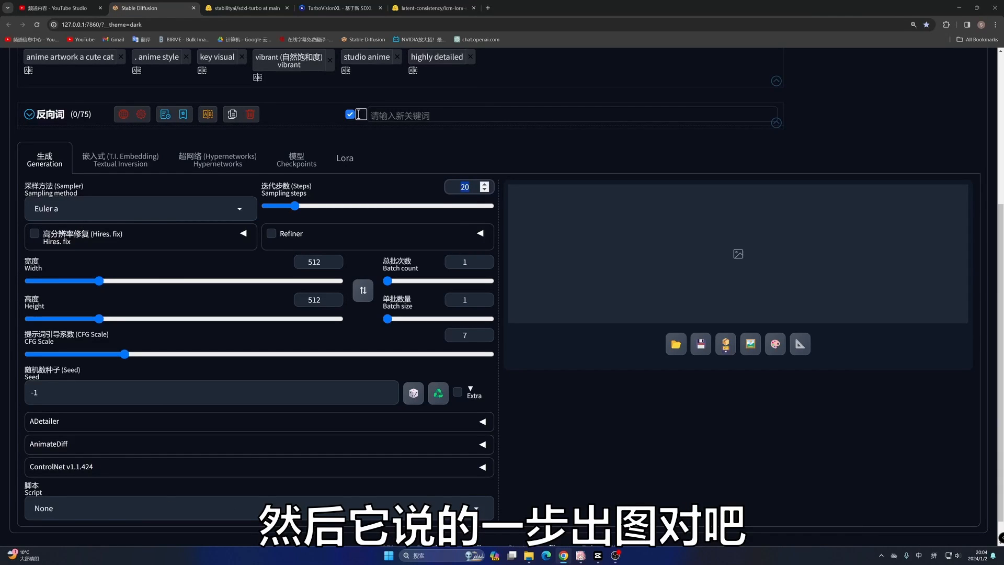
pyautogui.write('1')
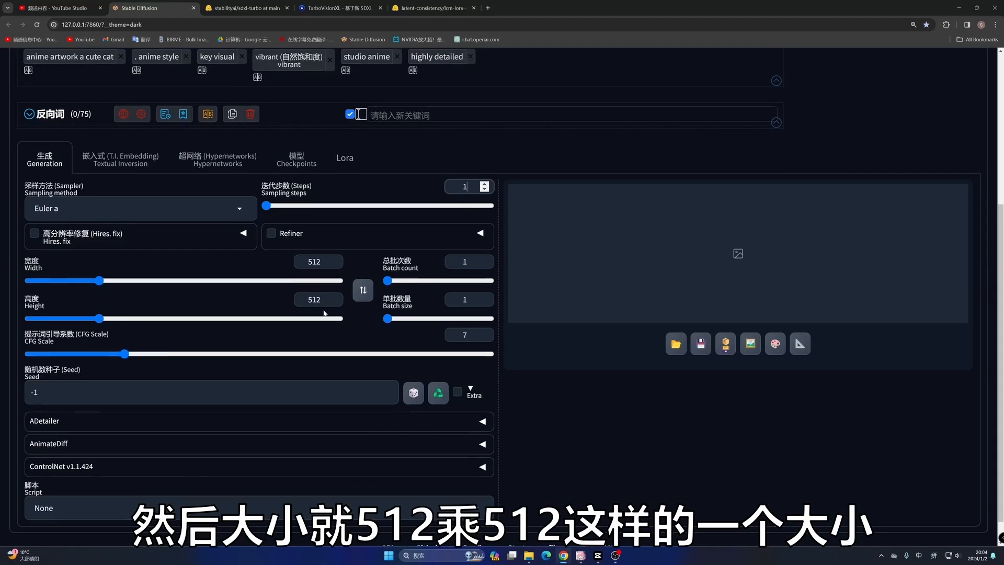
pyautogui.scroll(-1, 366, 308)
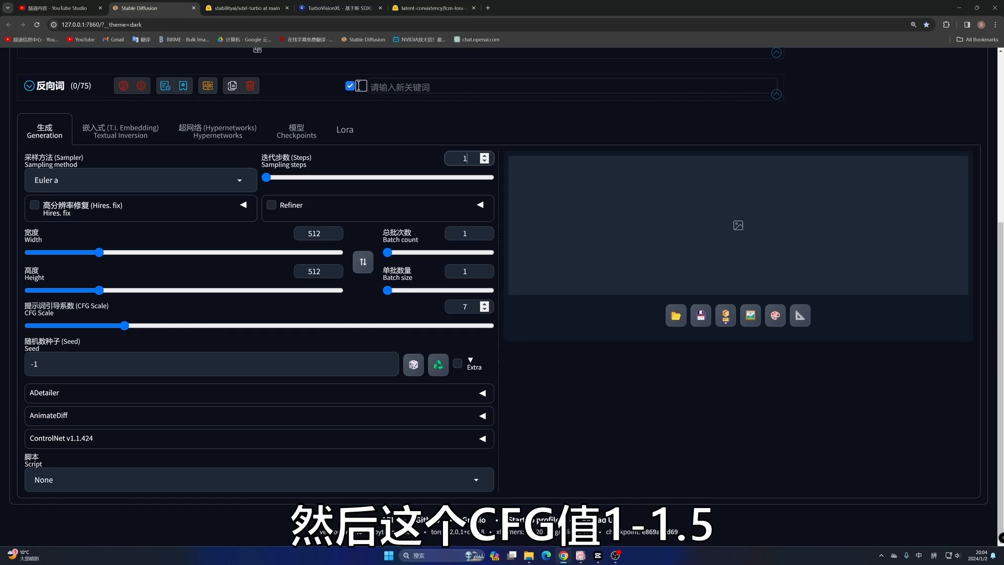
pyautogui.doubleClick(464, 307)
pyautogui.write('1')
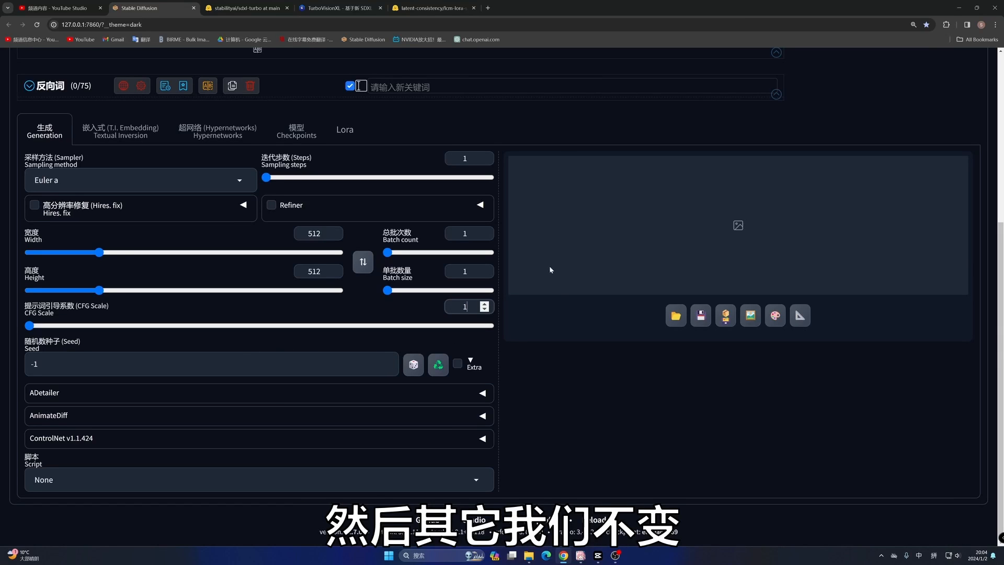
# Generate the cat image and check the result together with its generation time
pyautogui.scroll(5, 758, 214)
pyautogui.click(874, 134)
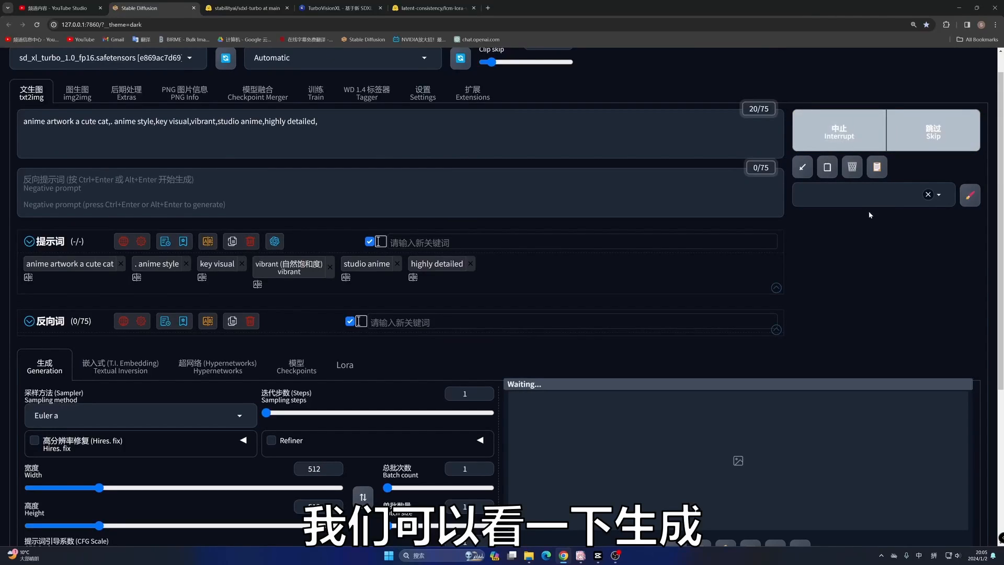
pyautogui.scroll(-3, 871, 212)
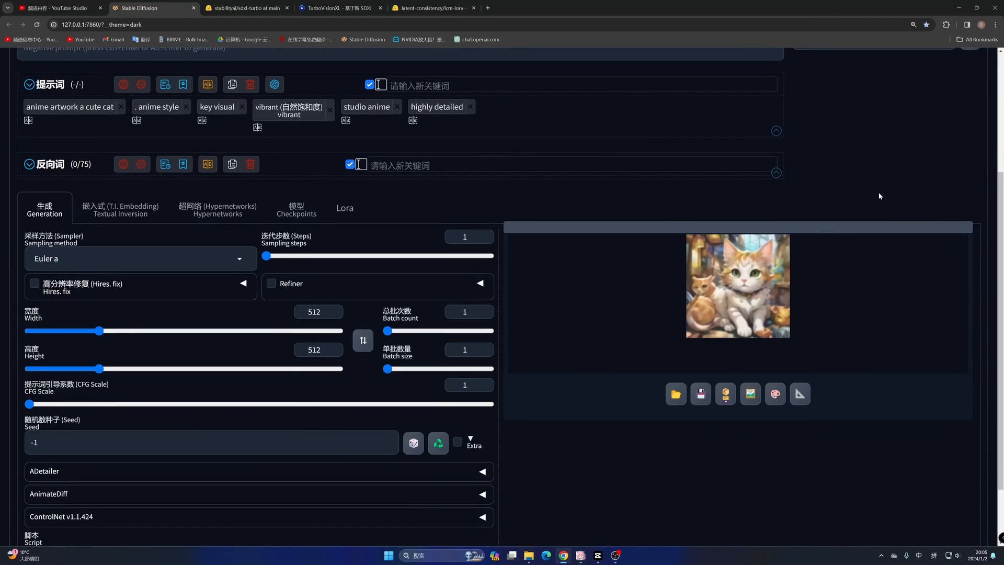
pyautogui.scroll(-2, 879, 197)
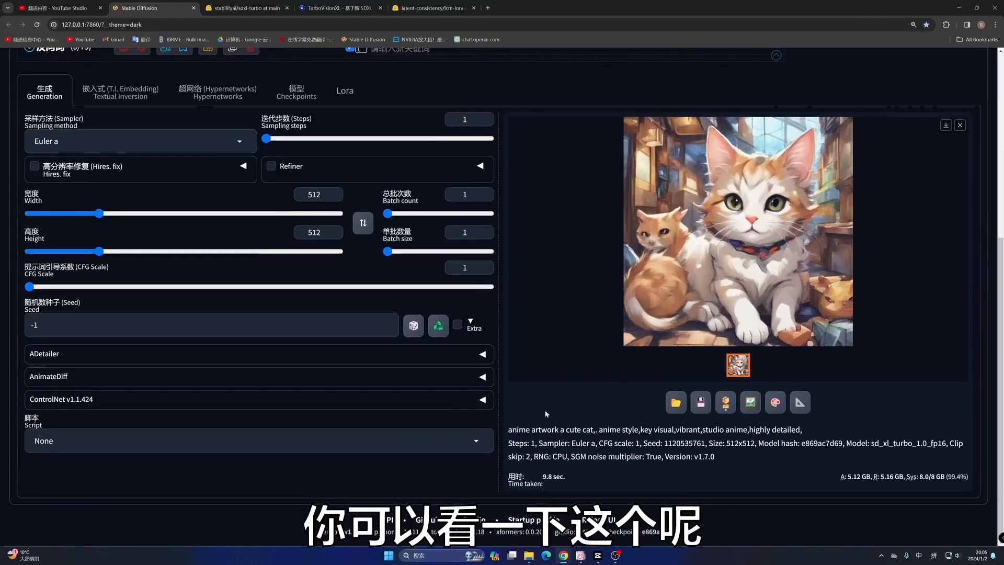
pyautogui.moveTo(563, 477); pyautogui.dragTo(535, 477)
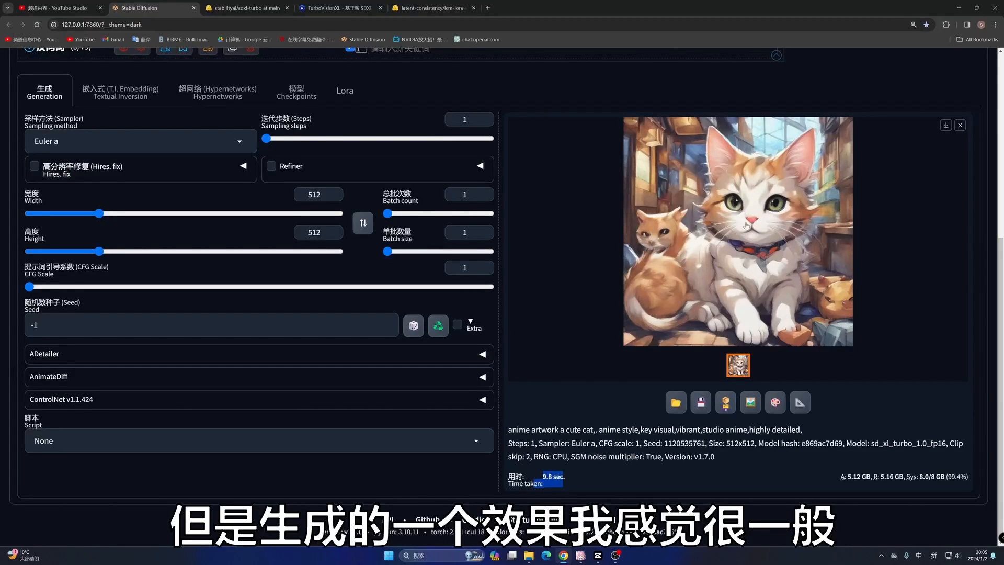
# Generate a second cat image with the same prompt and settings, and check its generation time
pyautogui.scroll(3, 816, 198)
pyautogui.scroll(4, 842, 175)
pyautogui.click(884, 168)
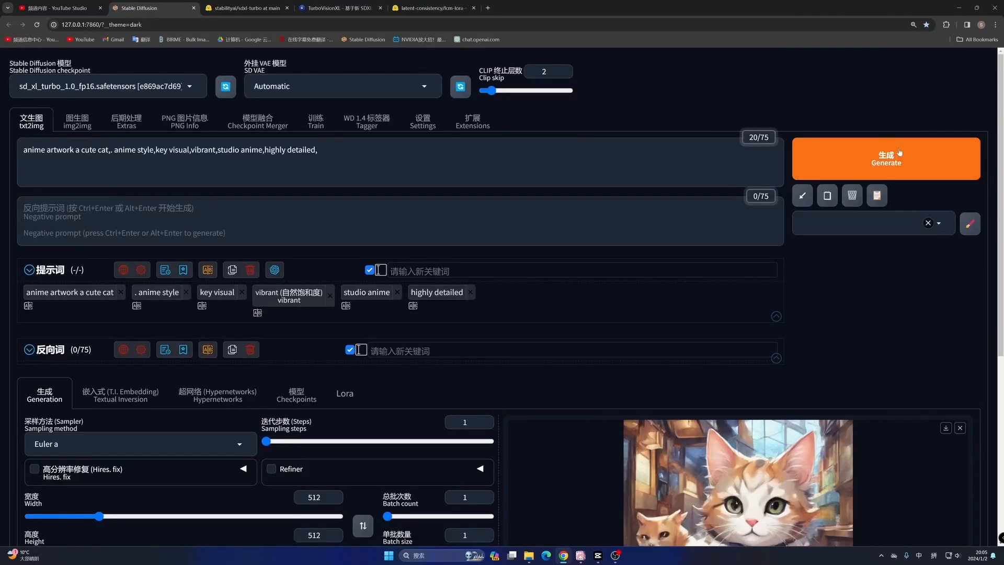
pyautogui.scroll(-4, 883, 195)
pyautogui.scroll(-3, 883, 199)
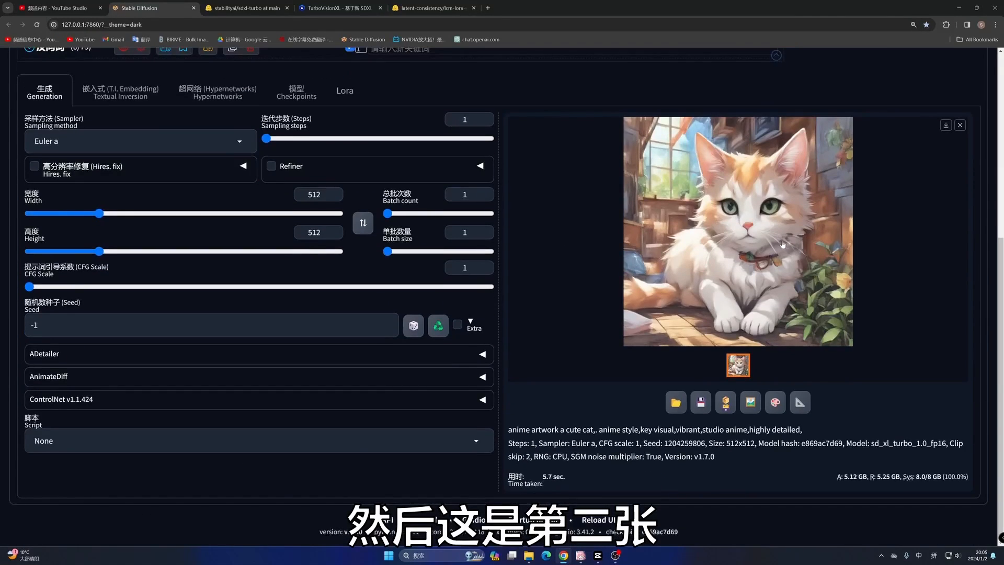
pyautogui.tripleClick(537, 474)
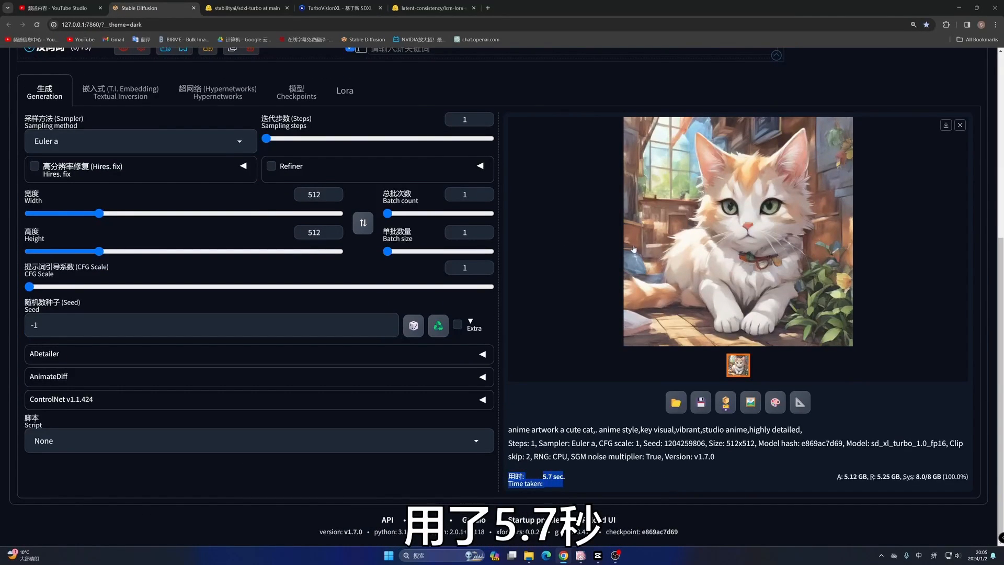
# Generate a third cat image with unchanged settings and compare how long it took
pyautogui.scroll(5, 816, 177)
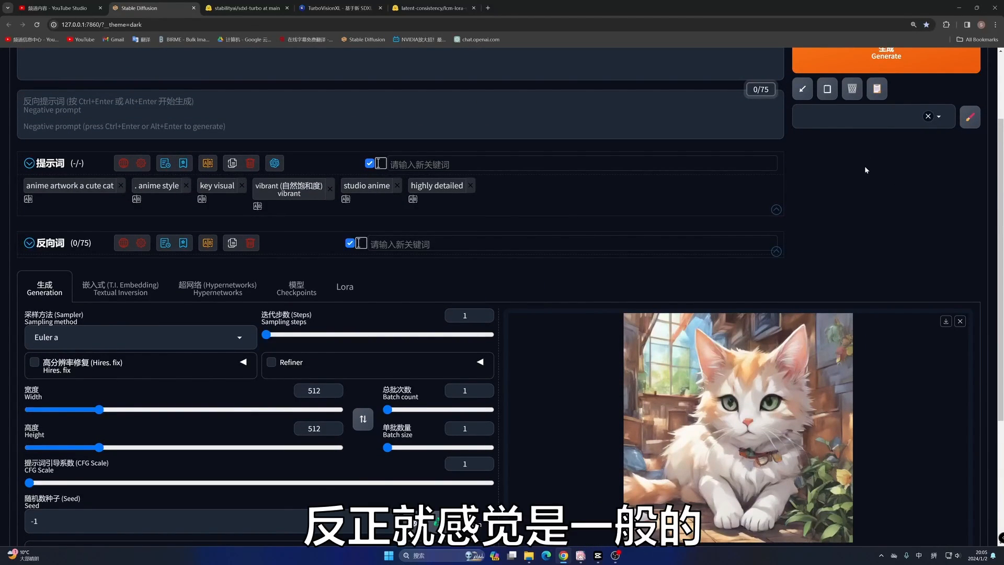
pyautogui.scroll(2, 865, 162)
pyautogui.click(868, 134)
pyautogui.scroll(-4, 868, 172)
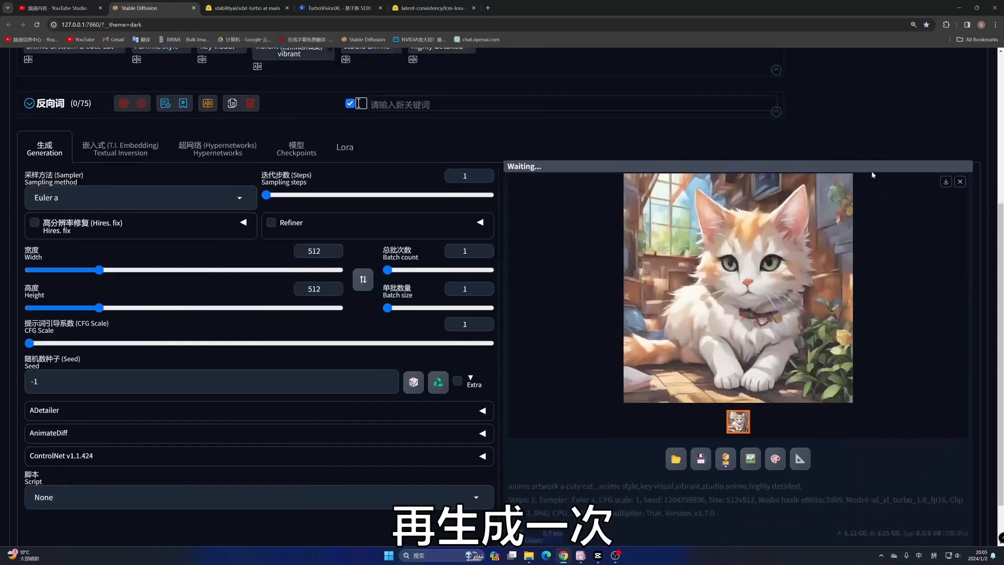
pyautogui.scroll(-1, 871, 171)
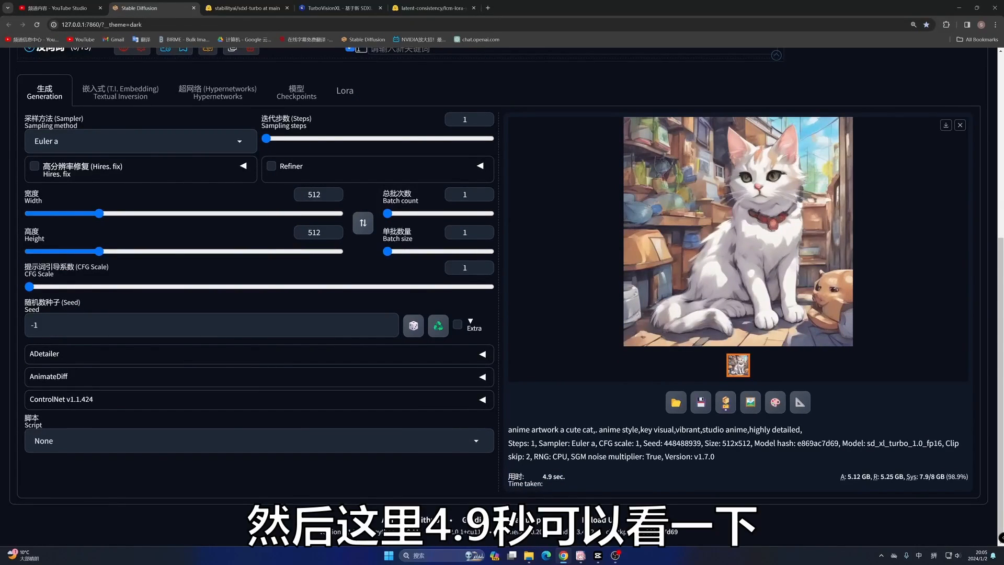
pyautogui.tripleClick(545, 478)
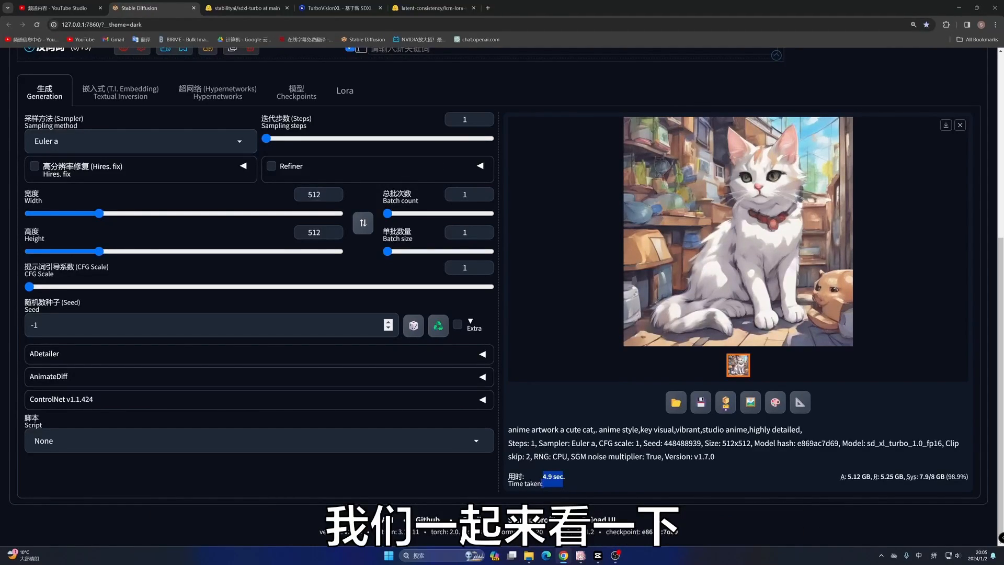
# Enable the X/Y/Z plot script and set its X axis to Steps with the values 1,2,3,4,5,6,7,8
pyautogui.click(61, 444)
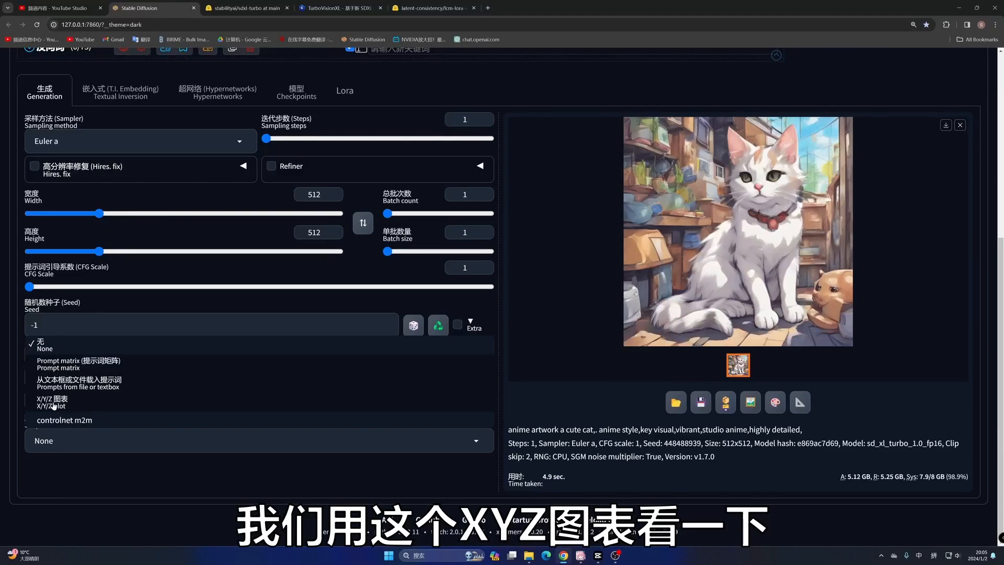
pyautogui.click(86, 417)
pyautogui.scroll(-4, 132, 440)
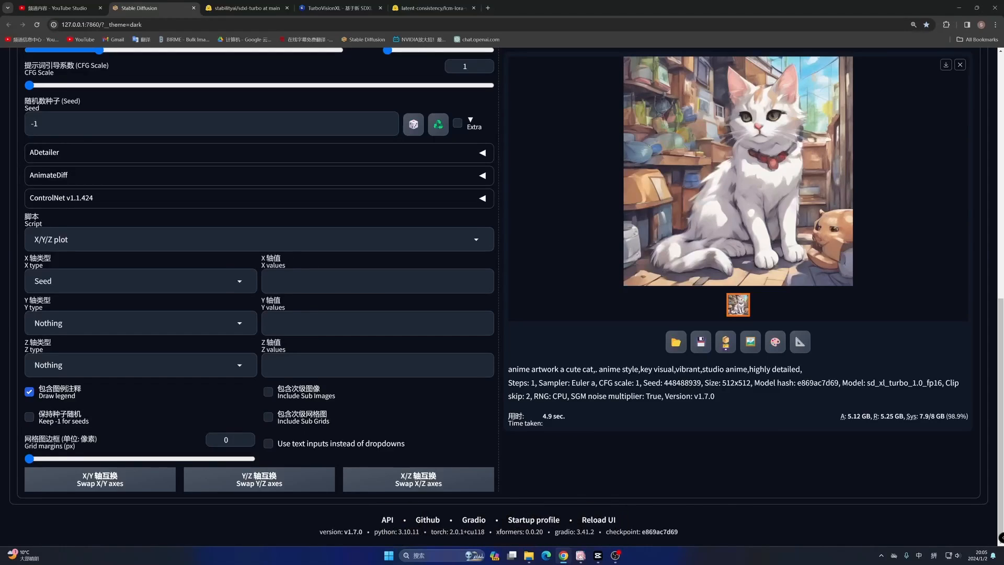
pyautogui.click(157, 280)
pyautogui.press('Down')
pyautogui.press('Down')
pyautogui.press('Down')
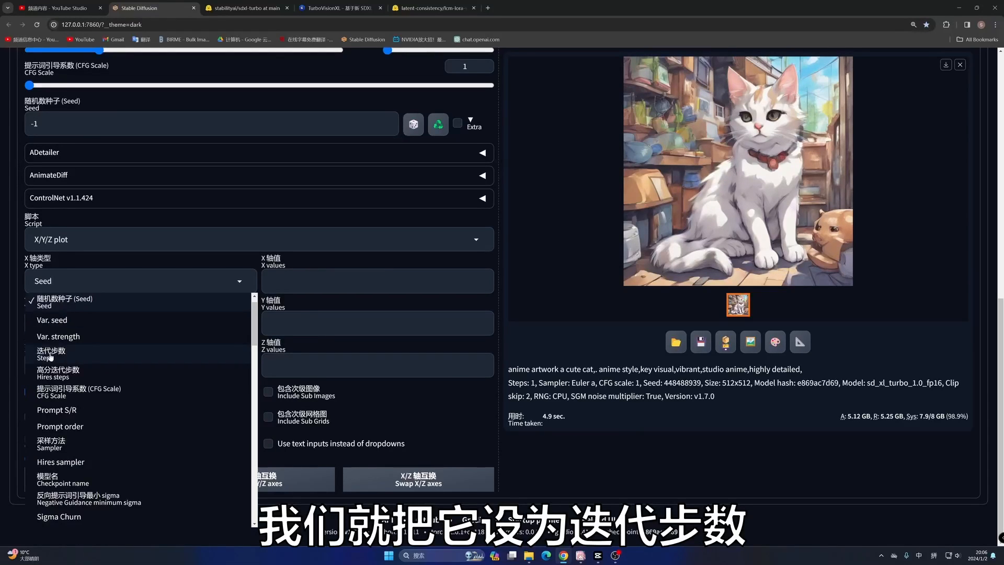
pyautogui.press('Return')
pyautogui.click(378, 281)
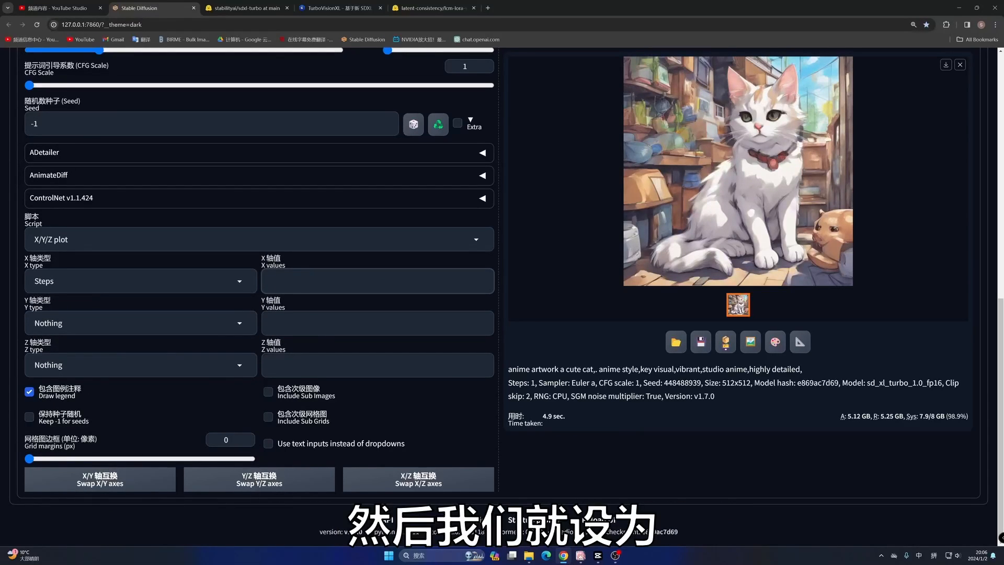
pyautogui.write('1, 2,')
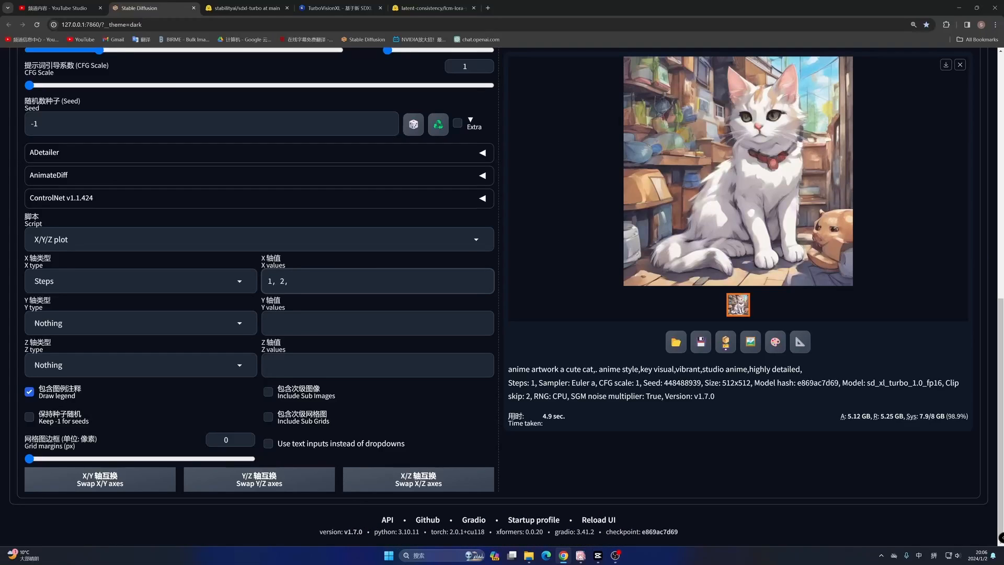
pyautogui.write('3,4,5,6,7,8')
# Set the plot's Y axis to Sampler with DPM++ 2M Karras, DPM++ SDE Karras, DPM++ 2M SDE Karras and Euler a
pyautogui.click(173, 323)
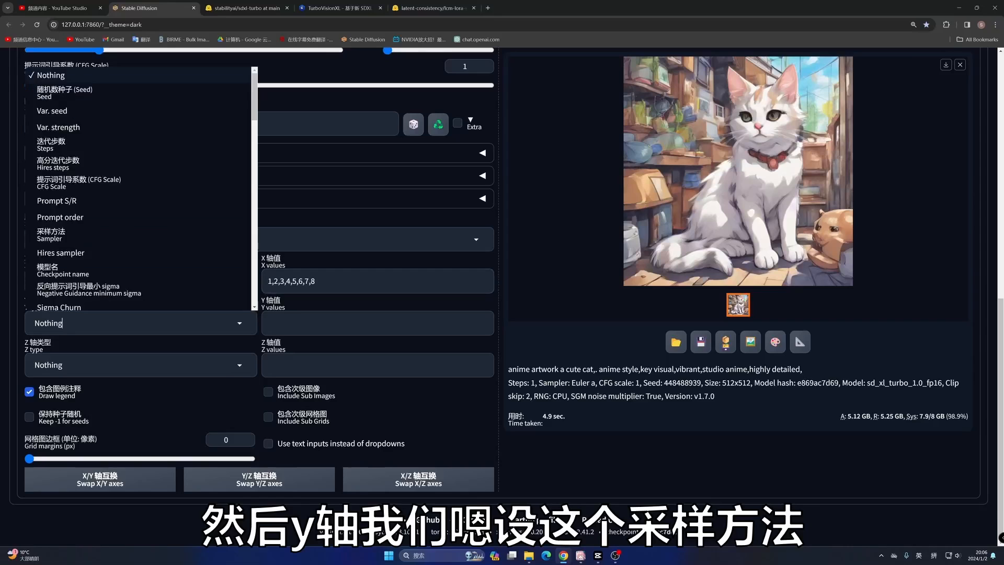
pyautogui.scroll(2, 182, 170)
pyautogui.scroll(1, 182, 169)
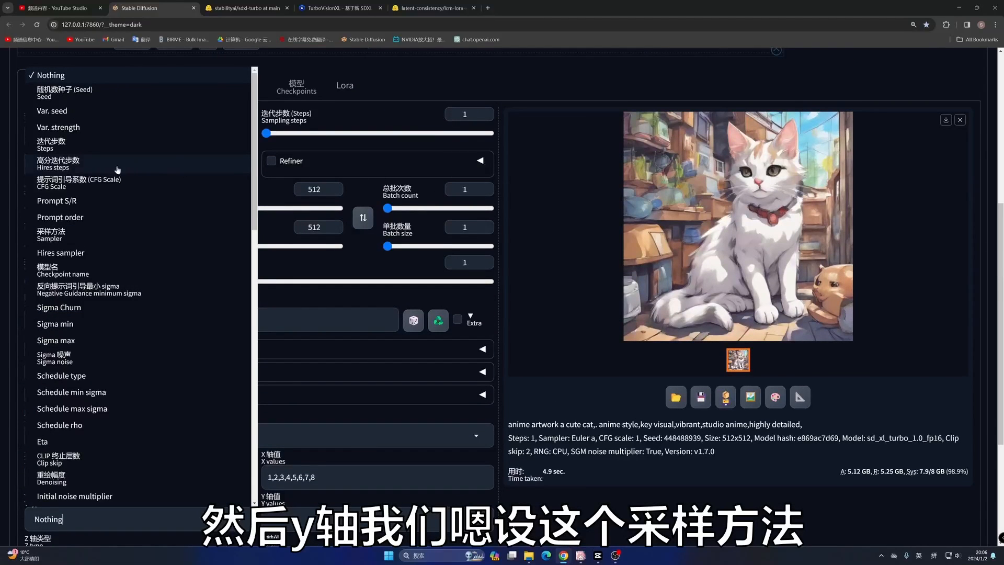
pyautogui.click(65, 233)
pyautogui.scroll(-2, 306, 389)
pyautogui.scroll(-1, 306, 389)
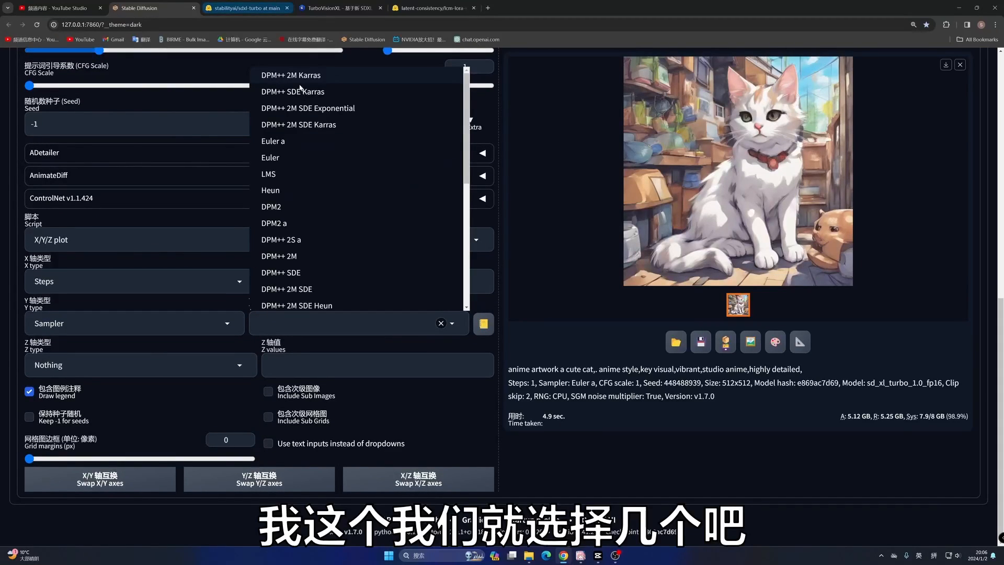
pyautogui.click(282, 79)
pyautogui.click(283, 93)
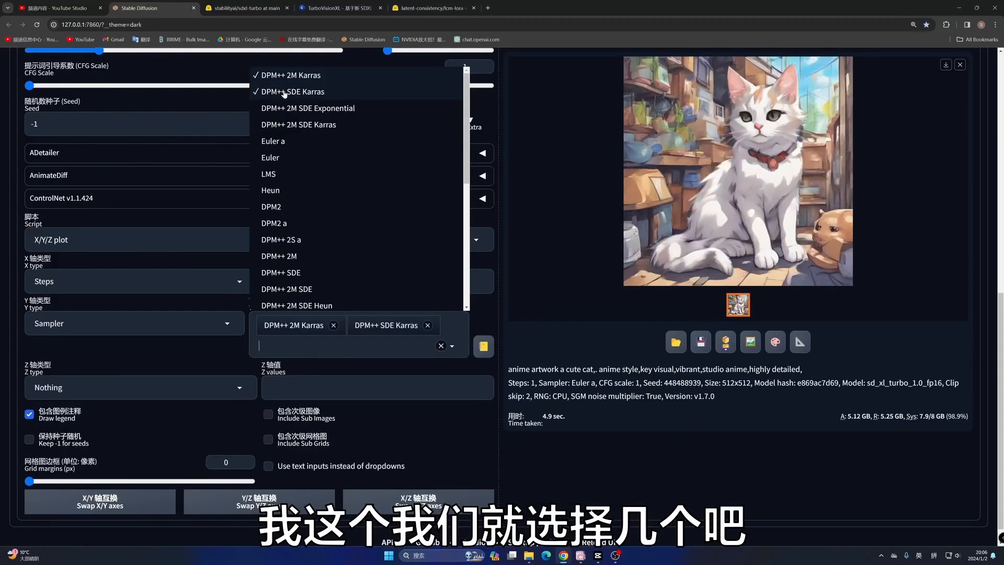
pyautogui.click(280, 125)
pyautogui.click(280, 143)
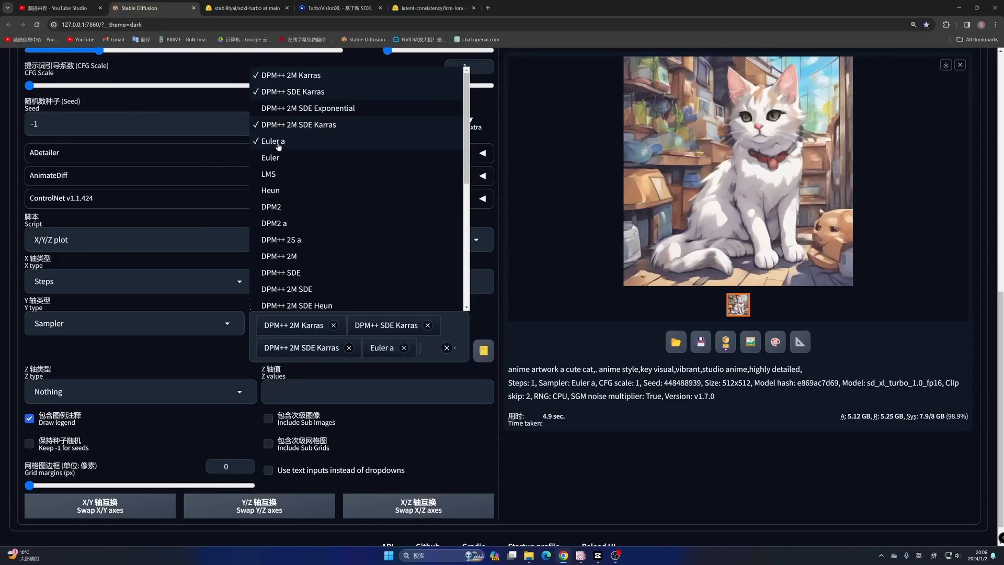
pyautogui.click(518, 438)
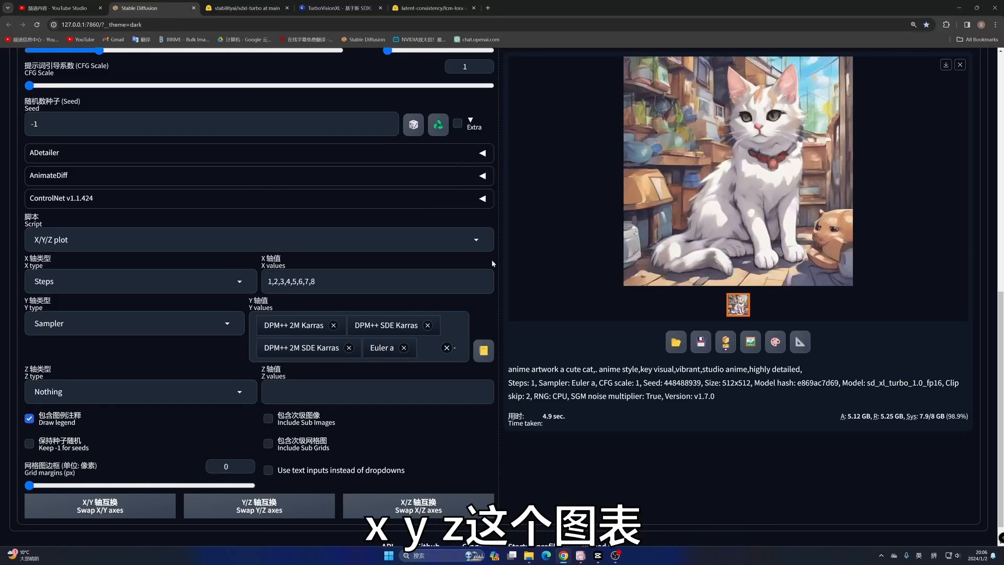
# Generate the steps-by-sampler comparison grid and examine it enlarged
pyautogui.scroll(9, 904, 128)
pyautogui.click(904, 128)
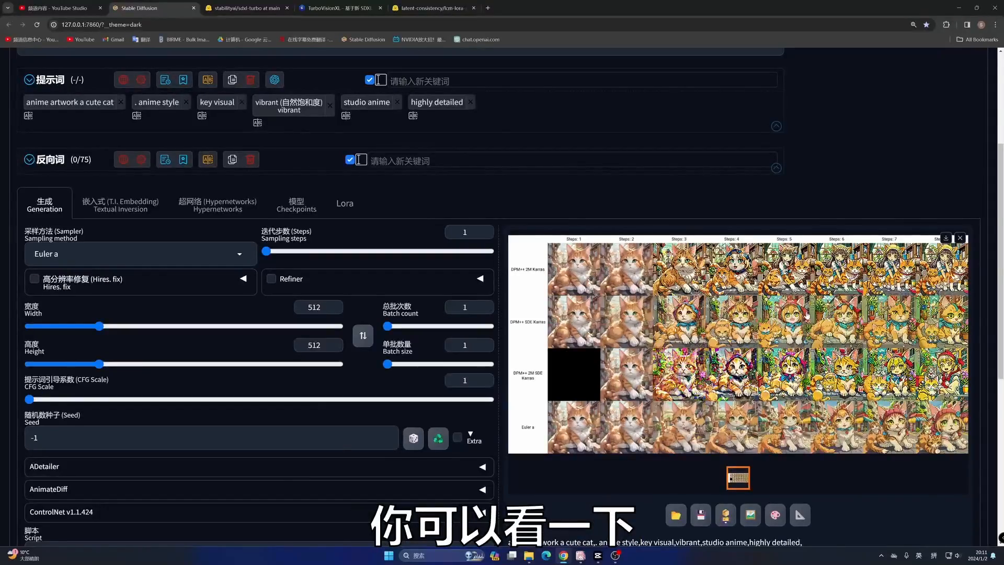
pyautogui.click(807, 316)
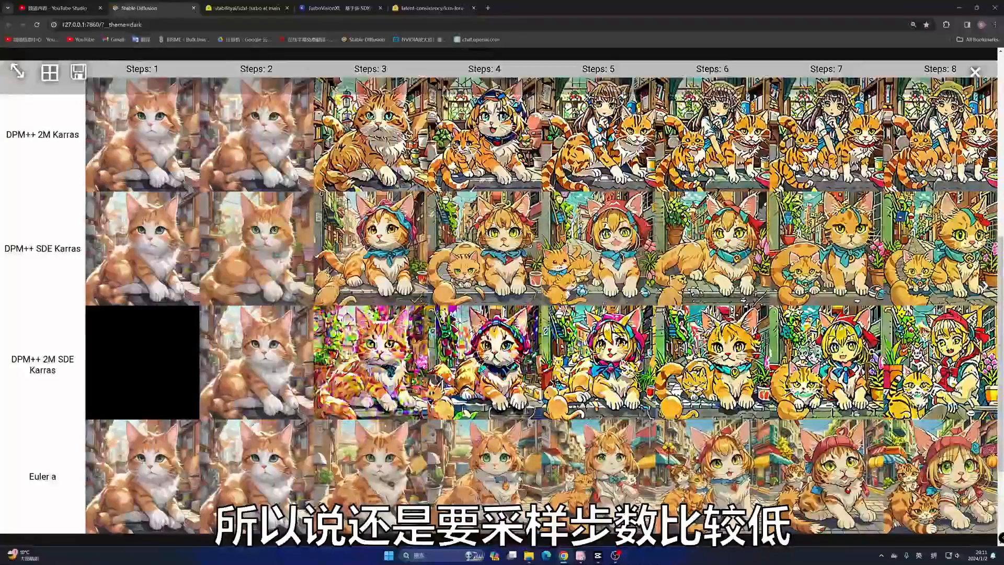
pyautogui.click(975, 73)
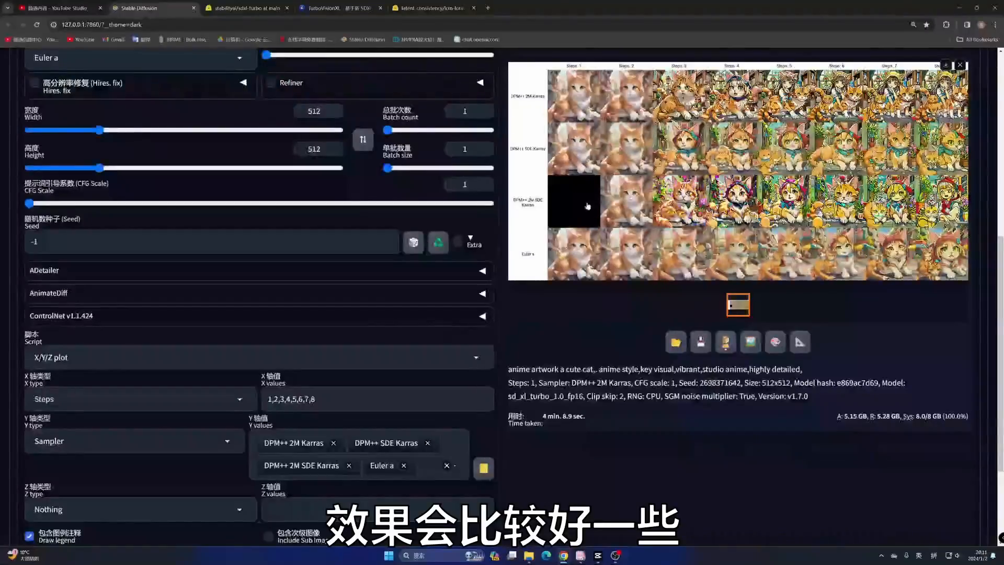
# Open the sdxl-turbo model card on Hugging Face, translate it into Simplified Chinese and read the resolution limitation
pyautogui.scroll(7, 8, 82)
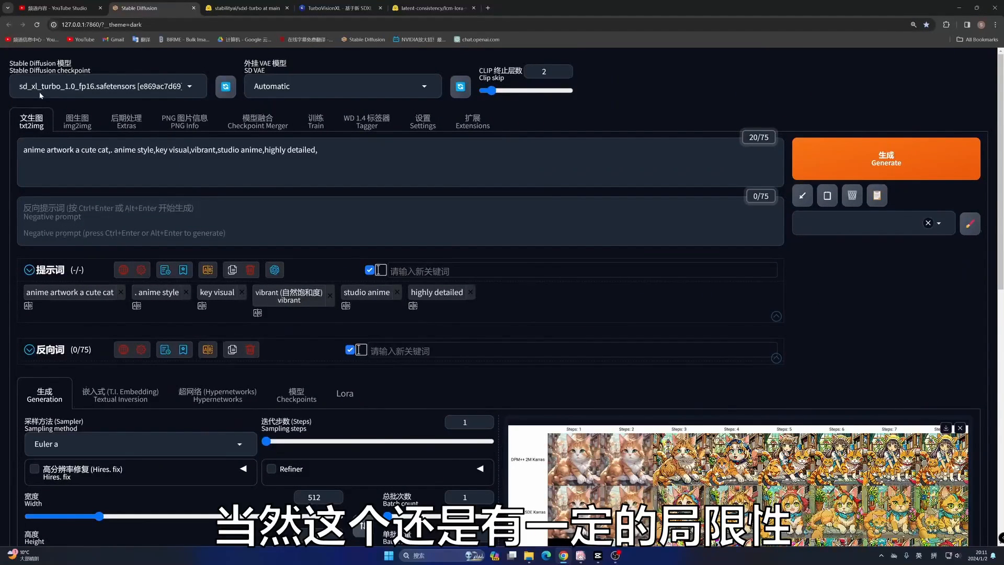
pyautogui.click(248, 7)
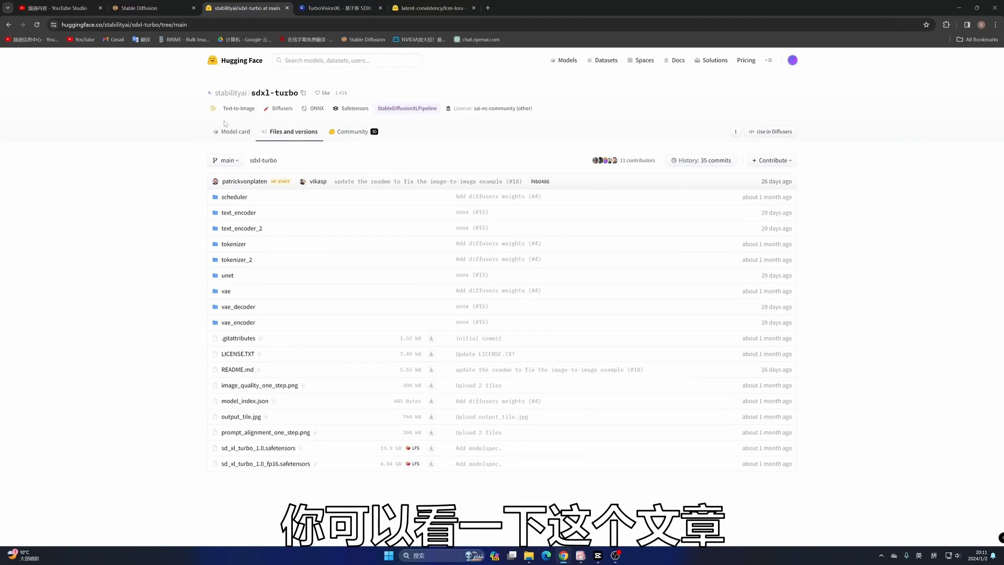
pyautogui.click(234, 131)
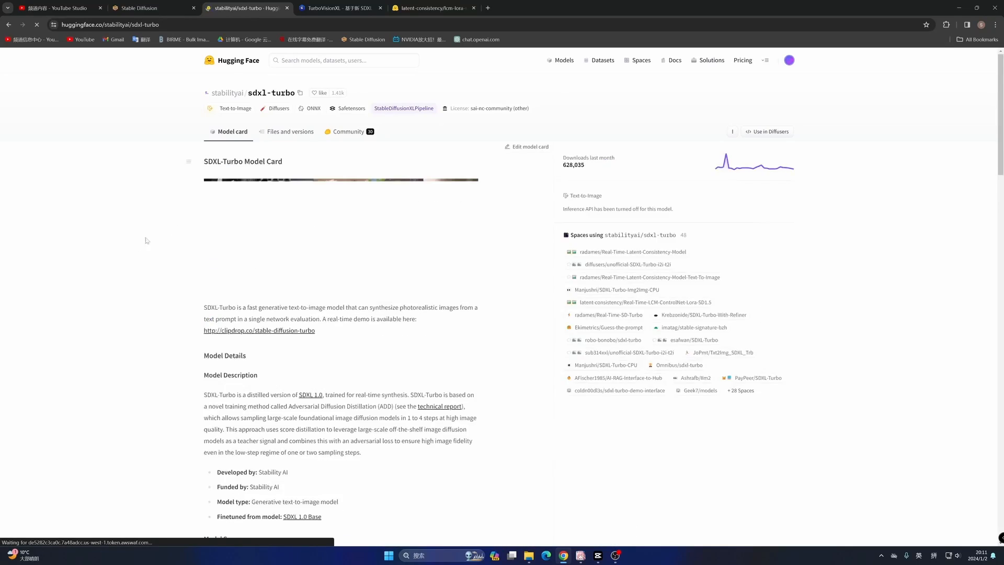
pyautogui.scroll(-20, 146, 240)
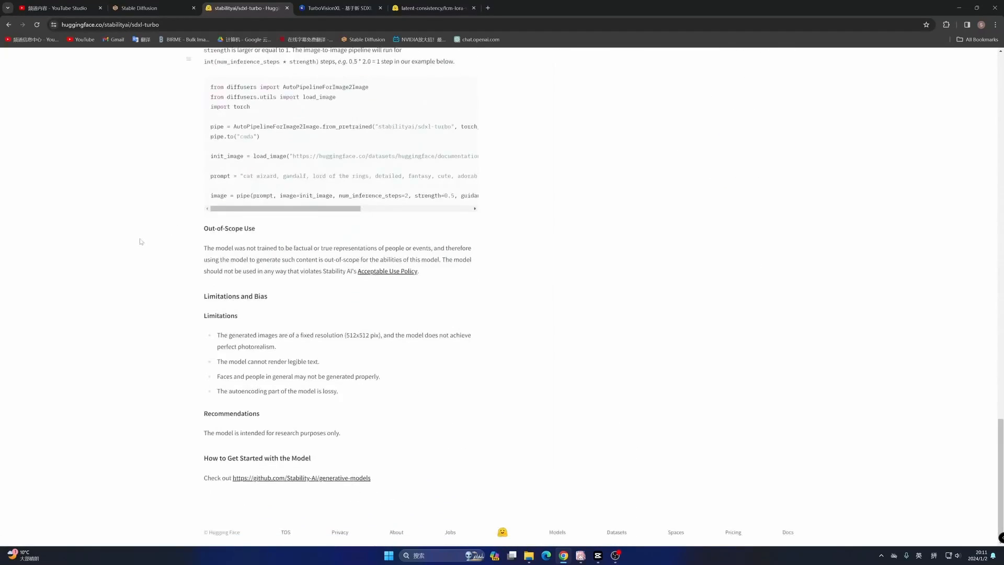
pyautogui.rightClick(82, 260)
pyautogui.click(140, 386)
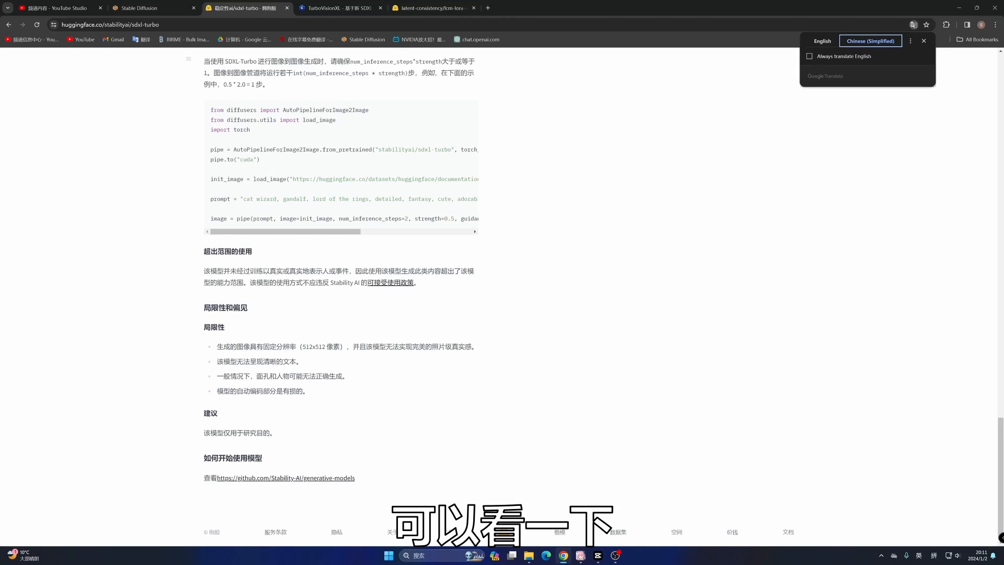
pyautogui.moveTo(236, 347); pyautogui.dragTo(333, 347)
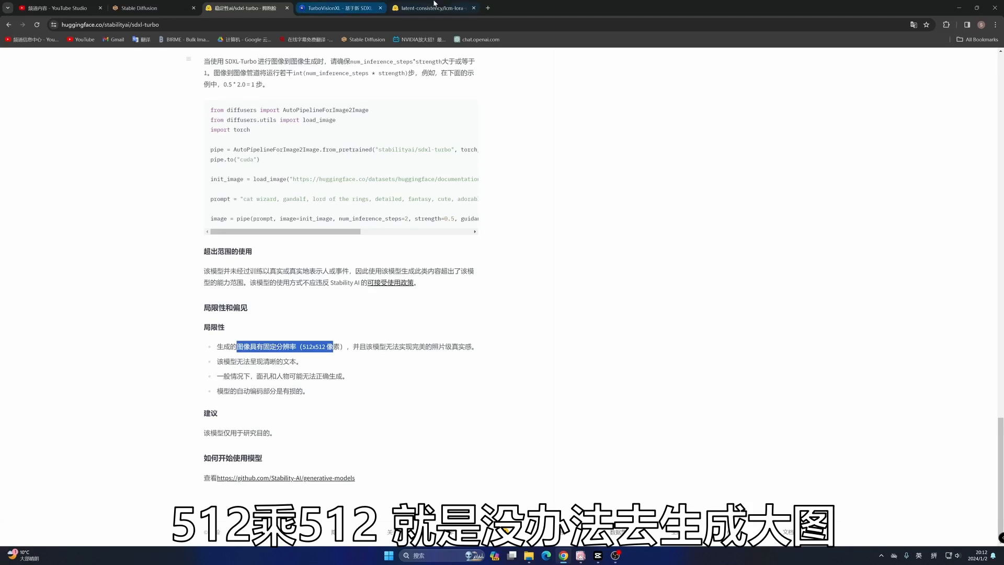
pyautogui.click(335, 8)
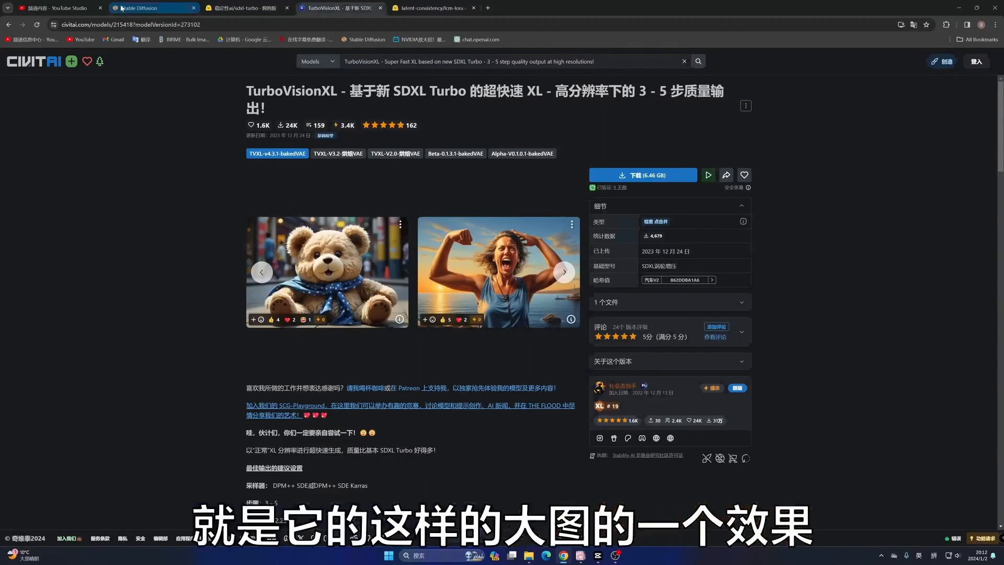
# Return to the Stable Diffusion web UI and set both the image width and height to 1024
pyautogui.click(138, 8)
pyautogui.scroll(-3, 502, 293)
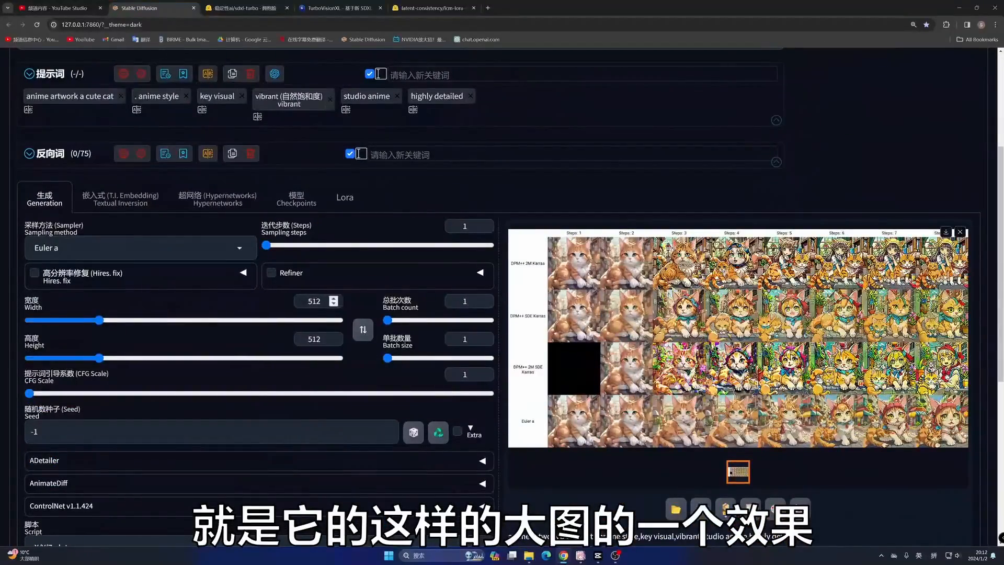
pyautogui.moveTo(323, 302); pyautogui.dragTo(304, 297)
pyautogui.write('1024')
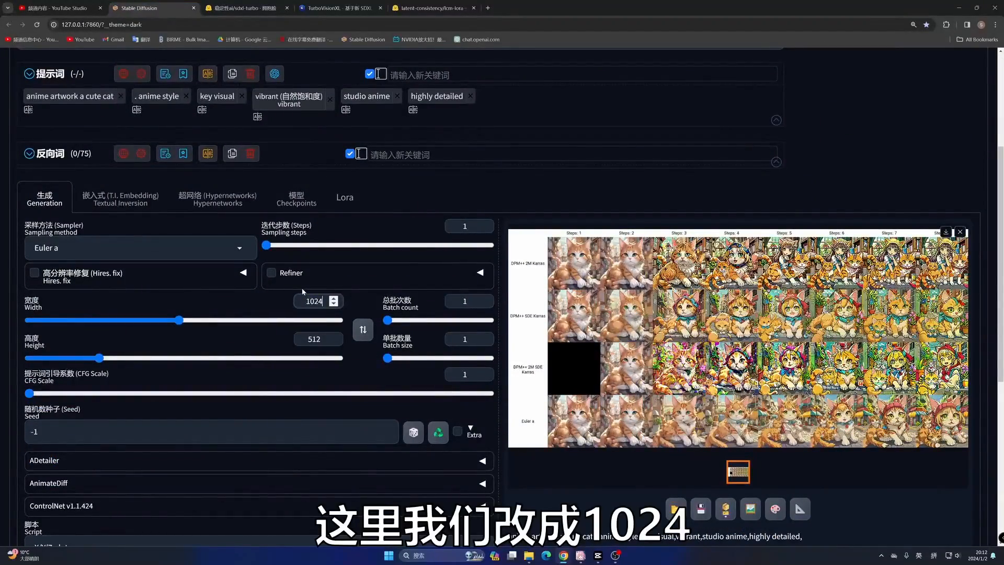
pyautogui.press('Tab')
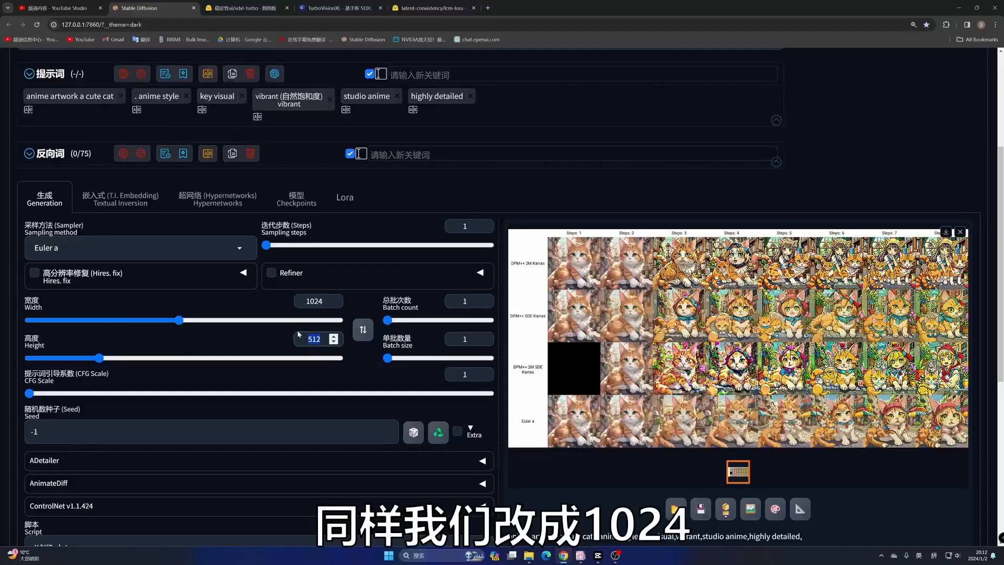
pyautogui.write('1024')
# Turn off the X/Y/Z plot by setting the script to None
pyautogui.scroll(-6, 356, 353)
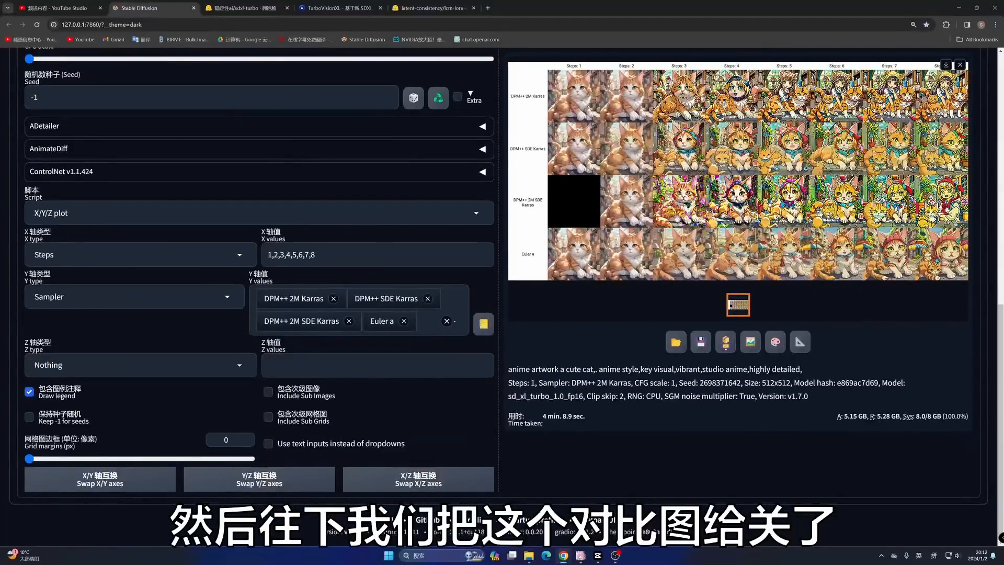
pyautogui.click(251, 213)
pyautogui.click(251, 233)
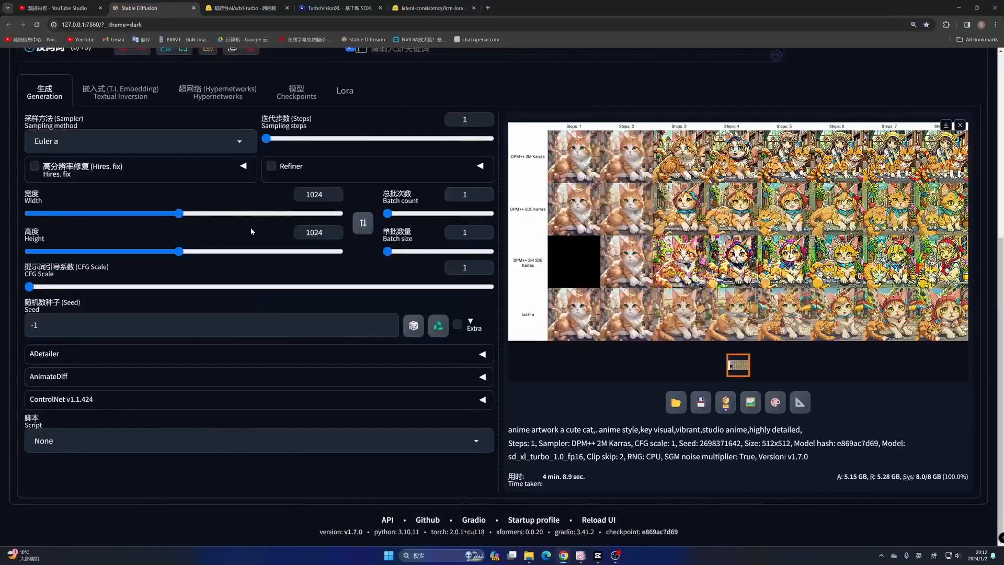
# Generate the cat image at 1024x1024 with the same prompt and check the result
pyautogui.scroll(6, 389, 322)
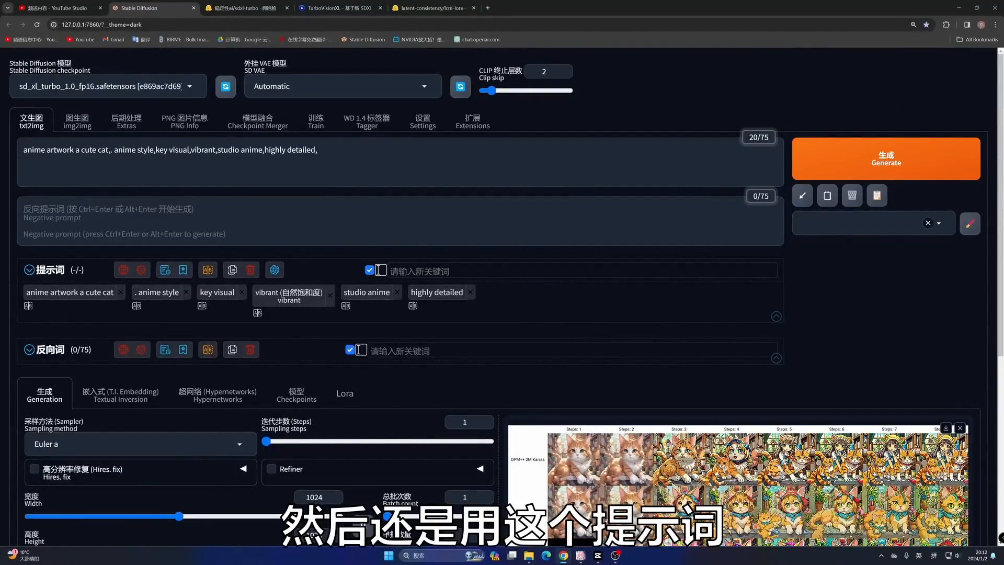
pyautogui.click(887, 158)
pyautogui.scroll(-5, 760, 309)
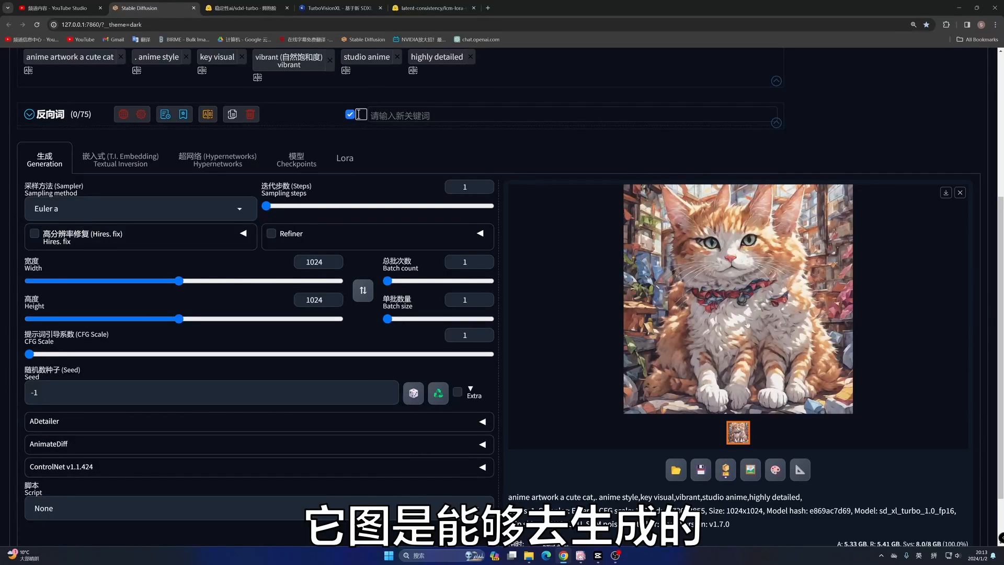
# Enlarge the generated 1024x1024 cat image to examine its quality and anatomy, and close the viewer
pyautogui.click(761, 333)
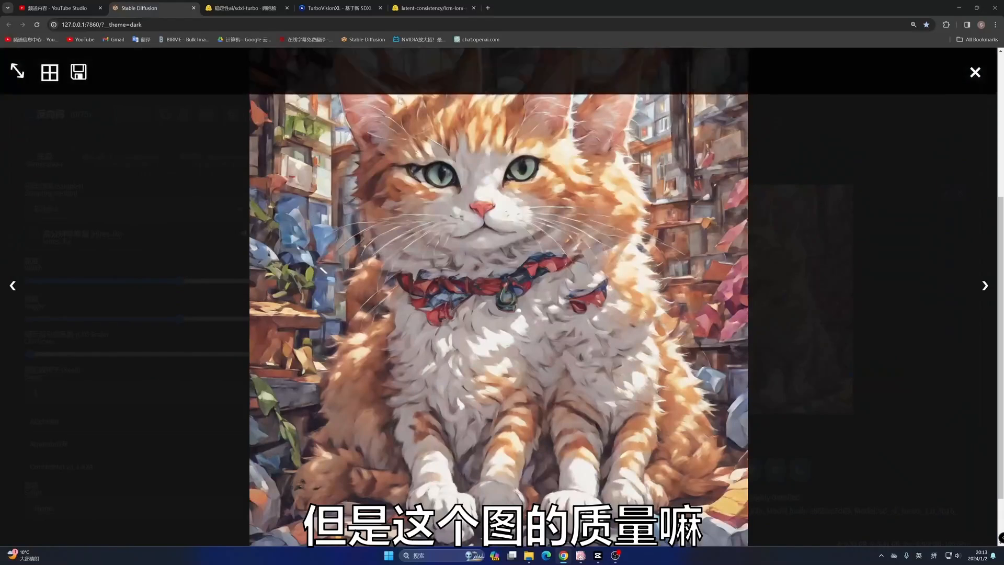
pyautogui.click(975, 72)
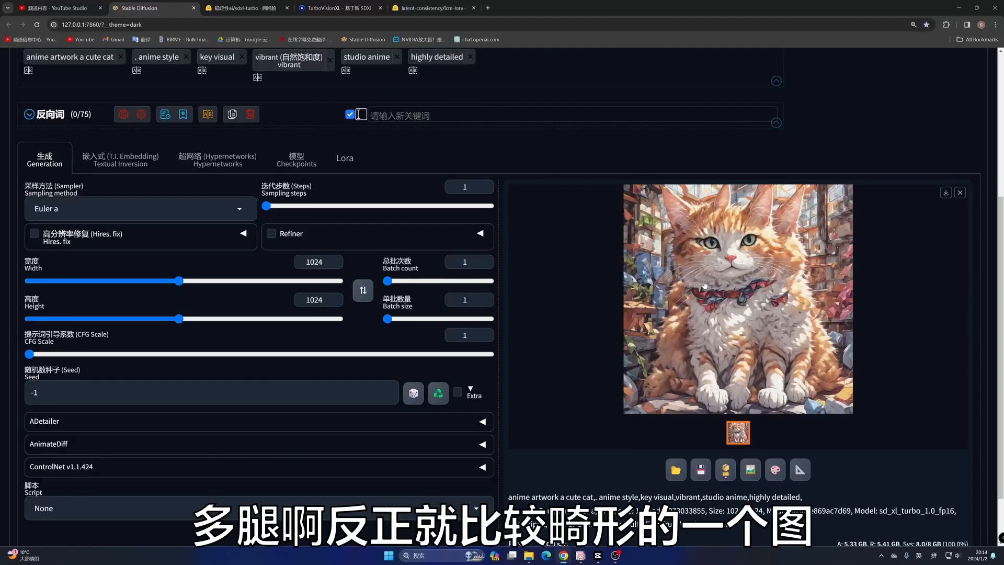
pyautogui.scroll(2, 154, 233)
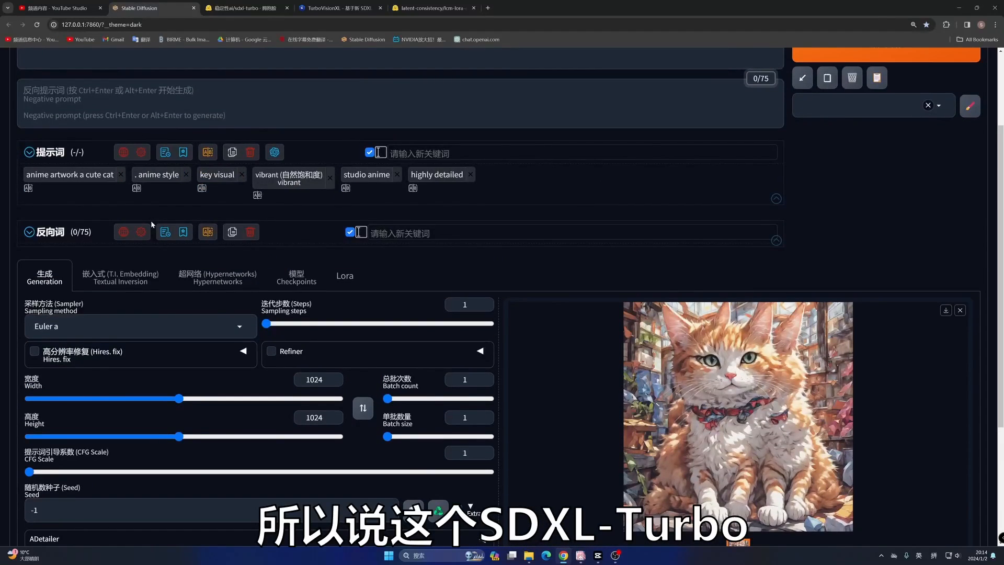
pyautogui.scroll(-1, 221, 276)
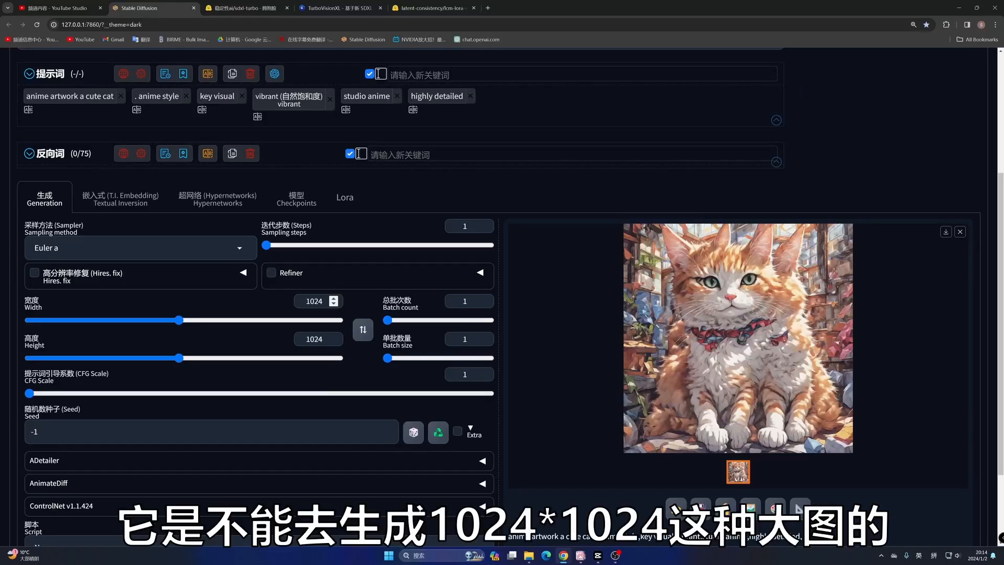
pyautogui.doubleClick(315, 301)
pyautogui.doubleClick(316, 339)
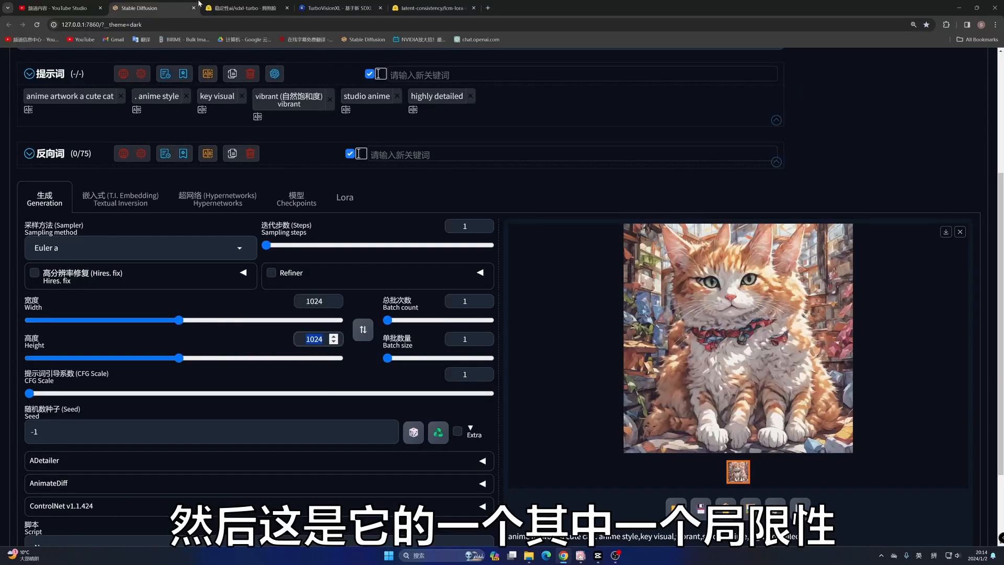
# Return to the sdxl-turbo model card on Hugging Face and read its limitations on photorealism, faces and people
pyautogui.click(253, 6)
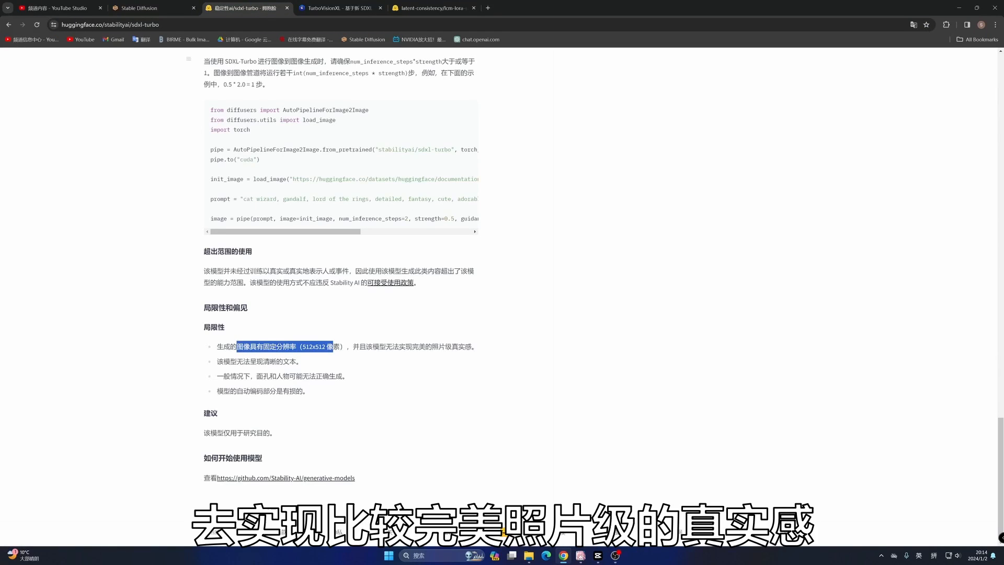
pyautogui.moveTo(477, 346); pyautogui.dragTo(439, 346)
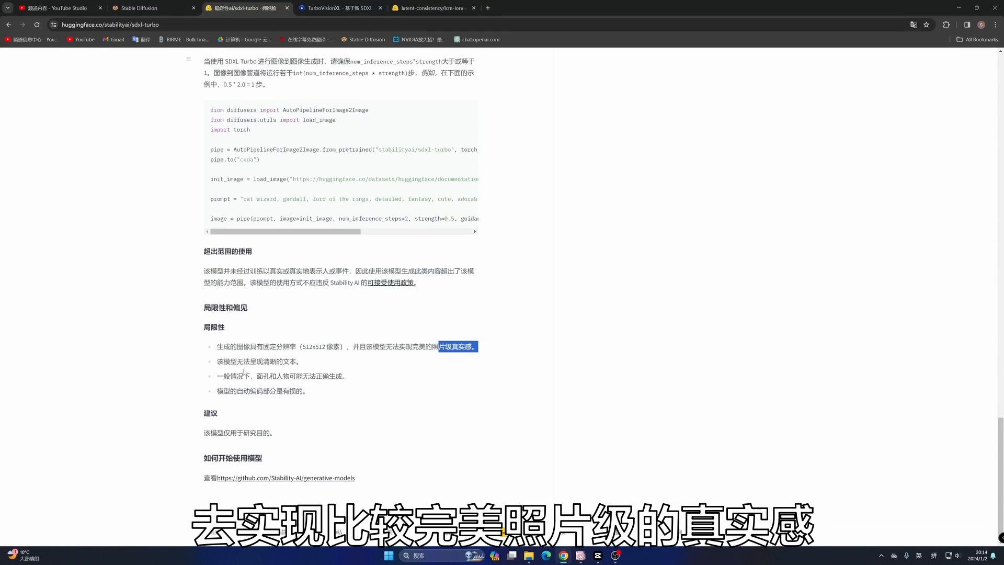
pyautogui.moveTo(236, 376); pyautogui.dragTo(316, 376)
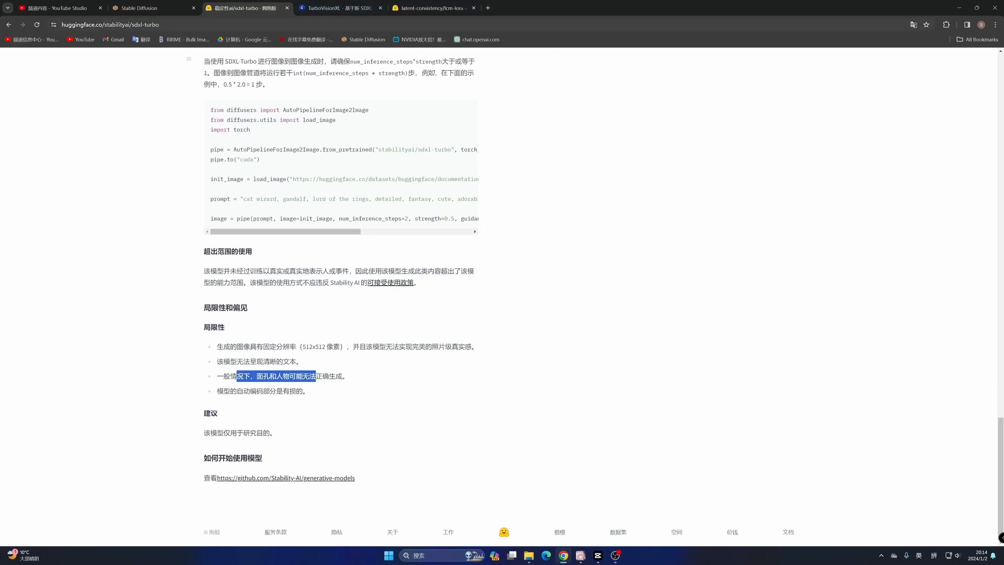
# Return to the Stable Diffusion web UI and replace the cat prompt using the 正向 completion: "masterpiece, best quality, 1girl, beautiful, realistic,cinematic angle,full body,"
pyautogui.click(140, 4)
pyautogui.scroll(4, 186, 86)
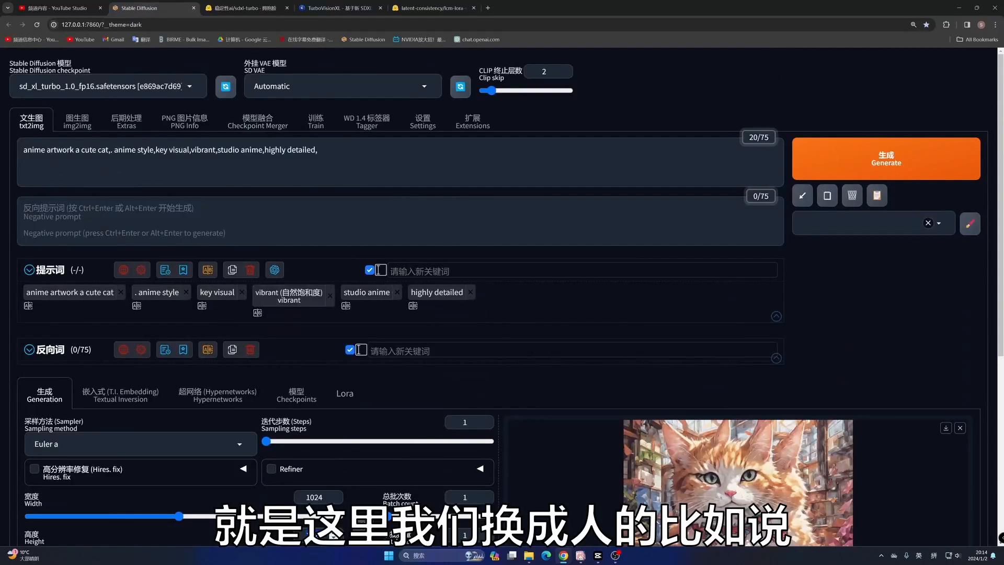
pyautogui.moveTo(324, 151); pyautogui.dragTo(22, 151)
pyautogui.press('BackSpace')
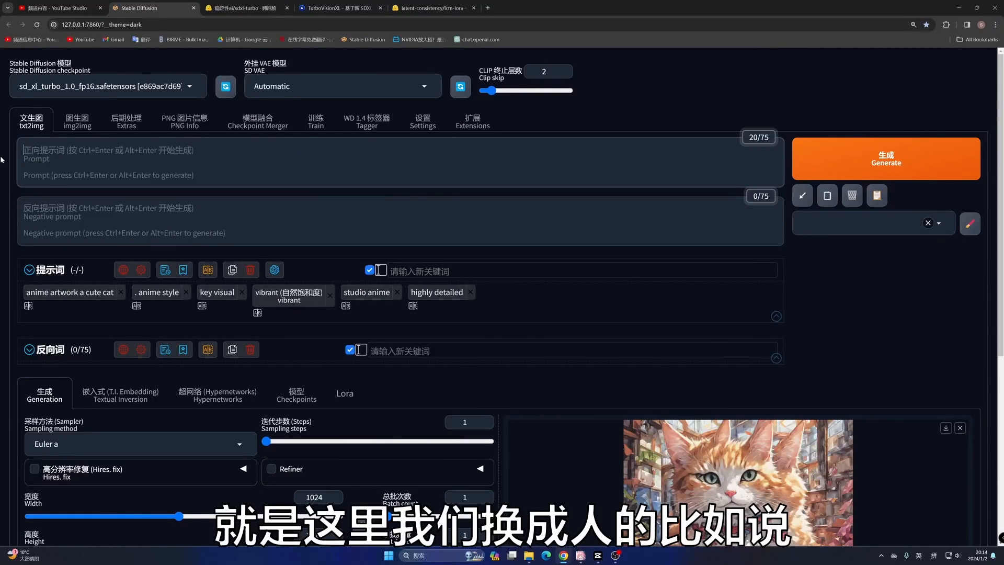
pyautogui.write('zheng')
pyautogui.press('BackSpace')
pyautogui.press('BackSpace')
pyautogui.press('BackSpace')
pyautogui.press('BackSpace')
pyautogui.press('BackSpace')
pyautogui.write('zhengxiang')
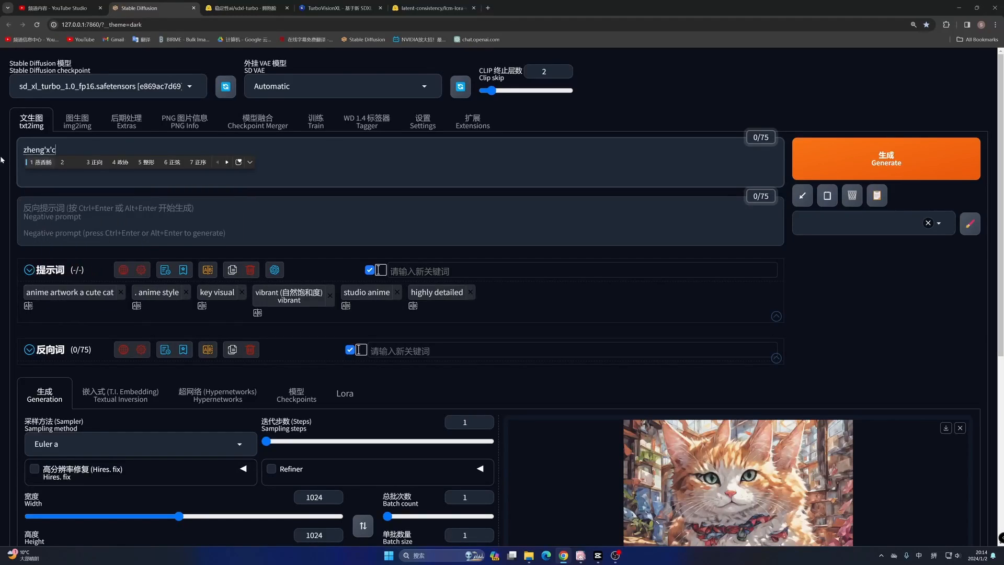
pyautogui.press('space')
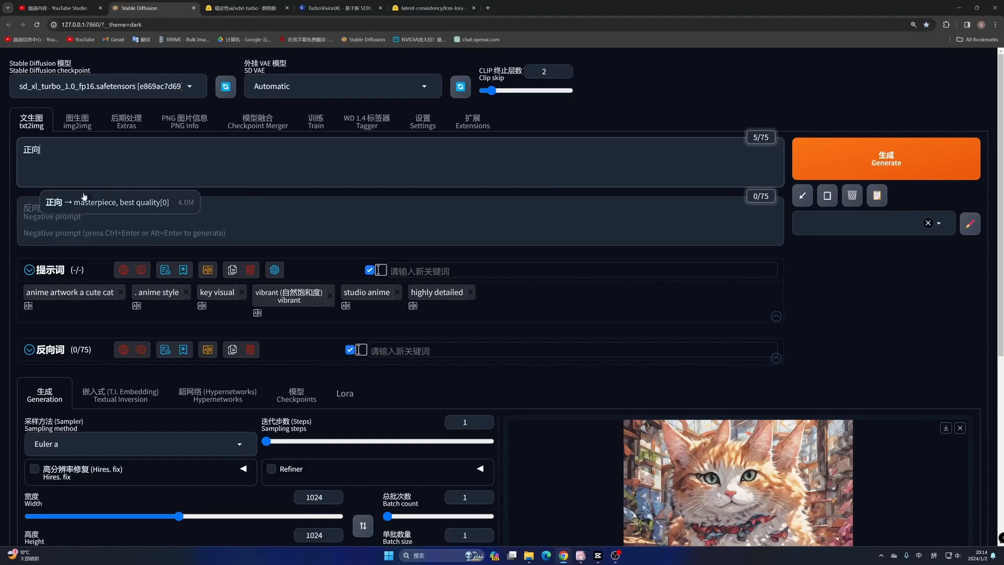
pyautogui.press('Tab')
pyautogui.write('1')
pyautogui.press('Tab')
# Remove "full body," from the end of the positive prompt
pyautogui.hotkey('ctrl', 'shift', 'Left')
pyautogui.hotkey('ctrl', 'shift', 'Left')
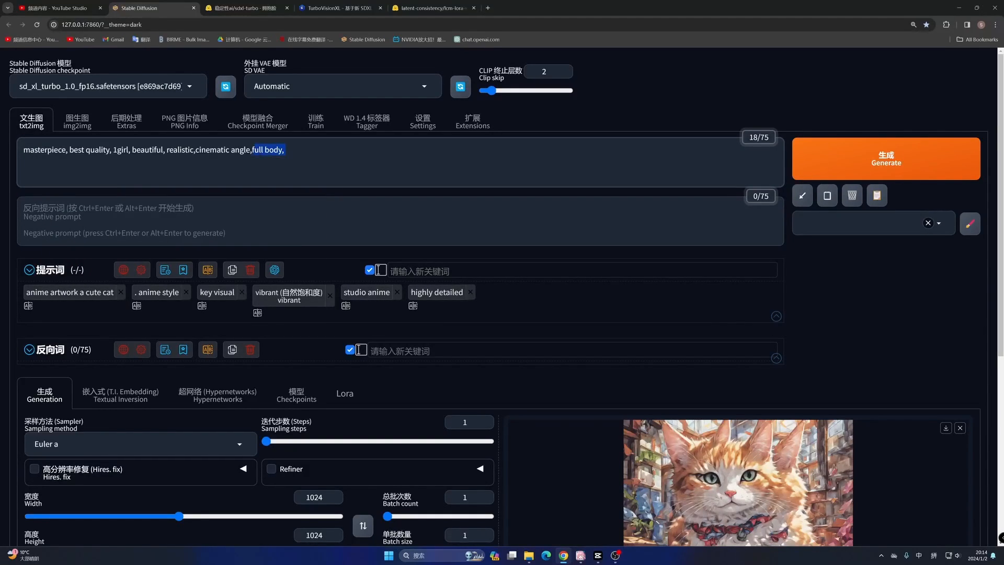
pyautogui.press('BackSpace')
pyautogui.press('Escape')
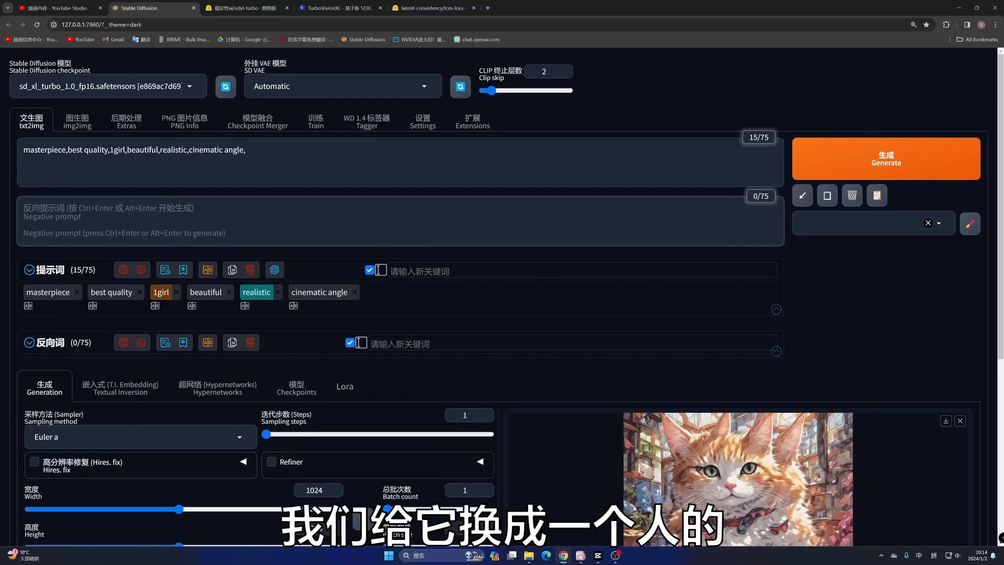
pyautogui.click(127, 150)
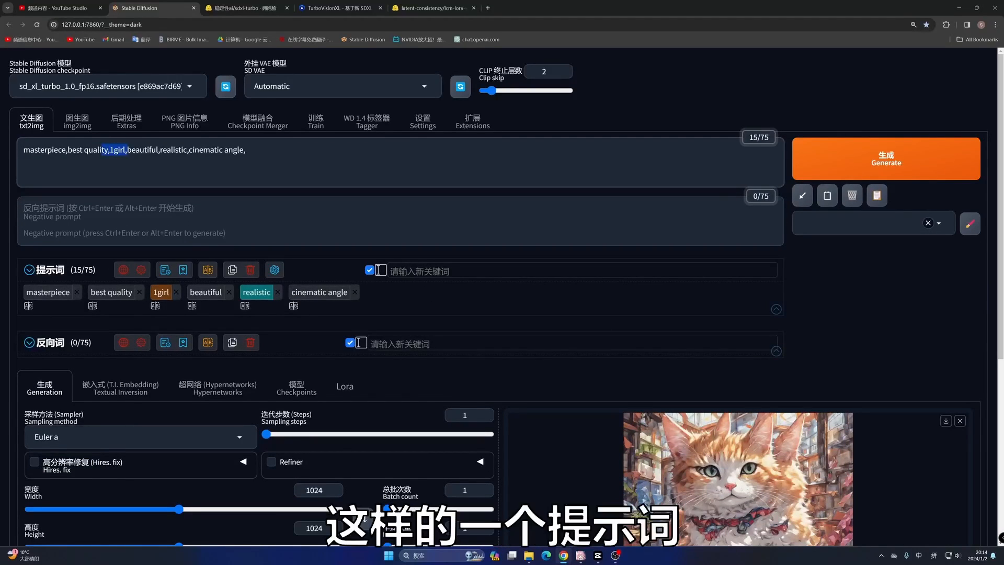
# Set both the image width and height to 512 and the batch count to 4
pyautogui.scroll(-5, 327, 201)
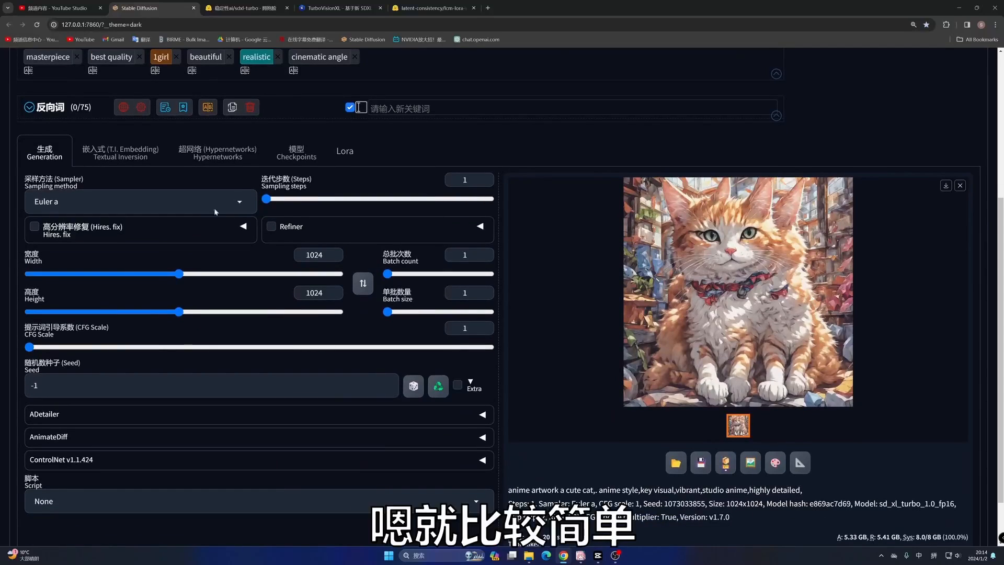
pyautogui.click(323, 255)
pyautogui.doubleClick(323, 255)
pyautogui.write('512')
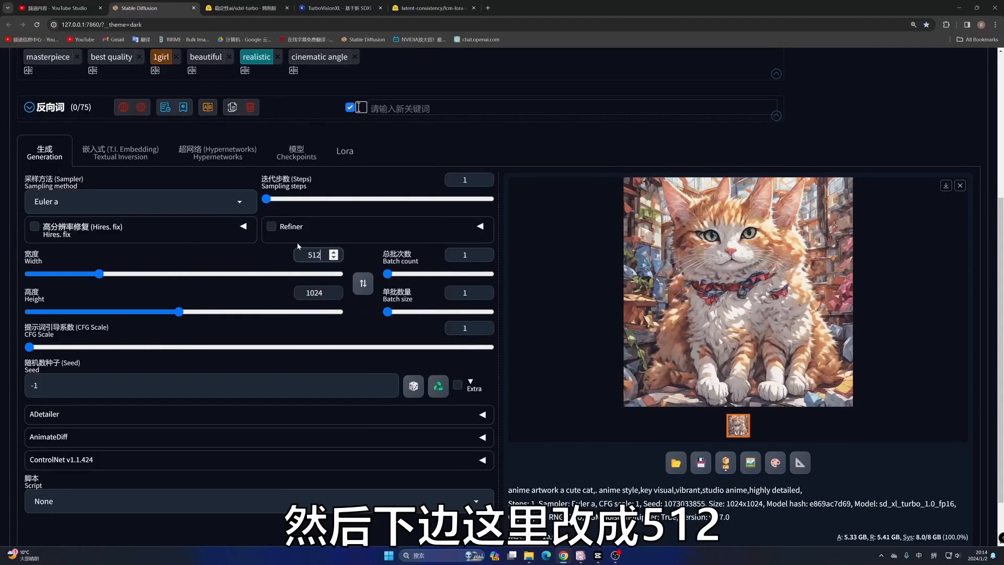
pyautogui.click(323, 293)
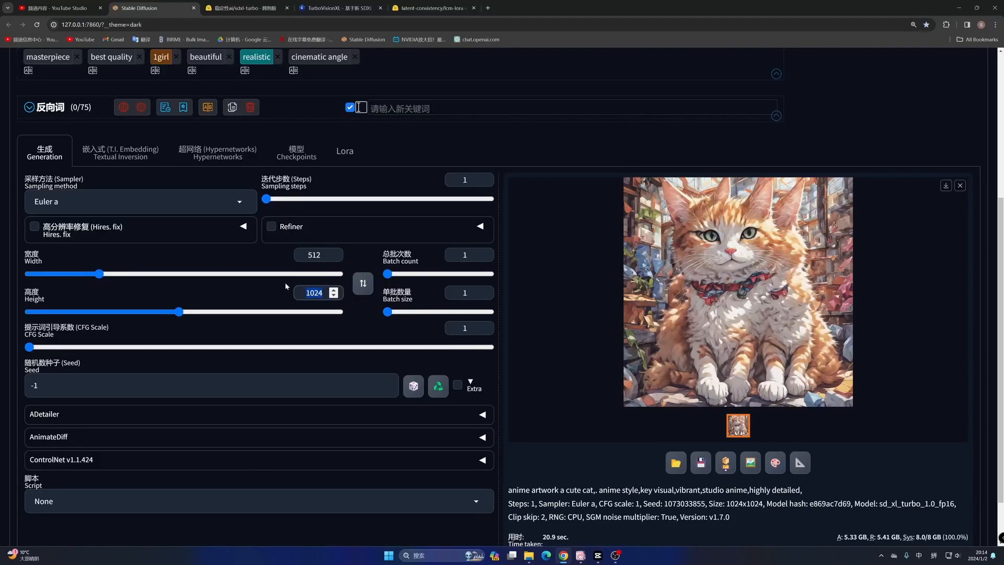
pyautogui.write('512')
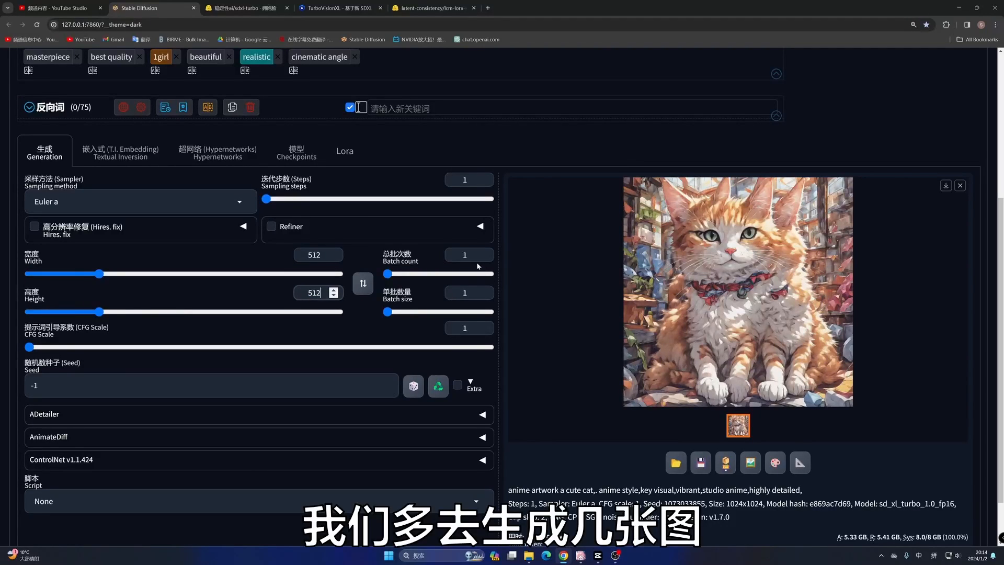
pyautogui.doubleClick(447, 253)
pyautogui.write('4')
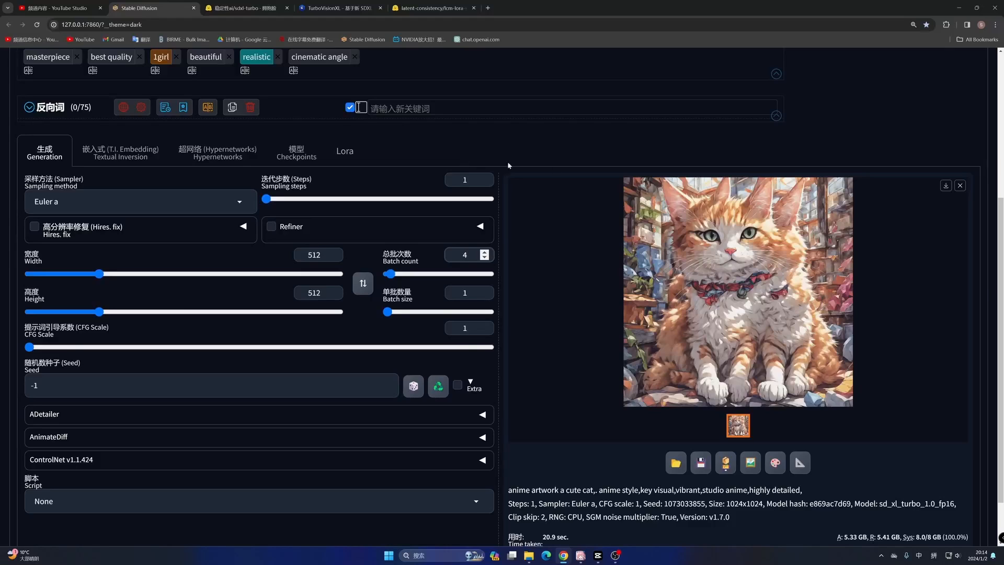
# Generate the four 512x512 portraits and enlarge them one by one to examine the faces and eyes
pyautogui.scroll(4, 508, 166)
pyautogui.click(889, 120)
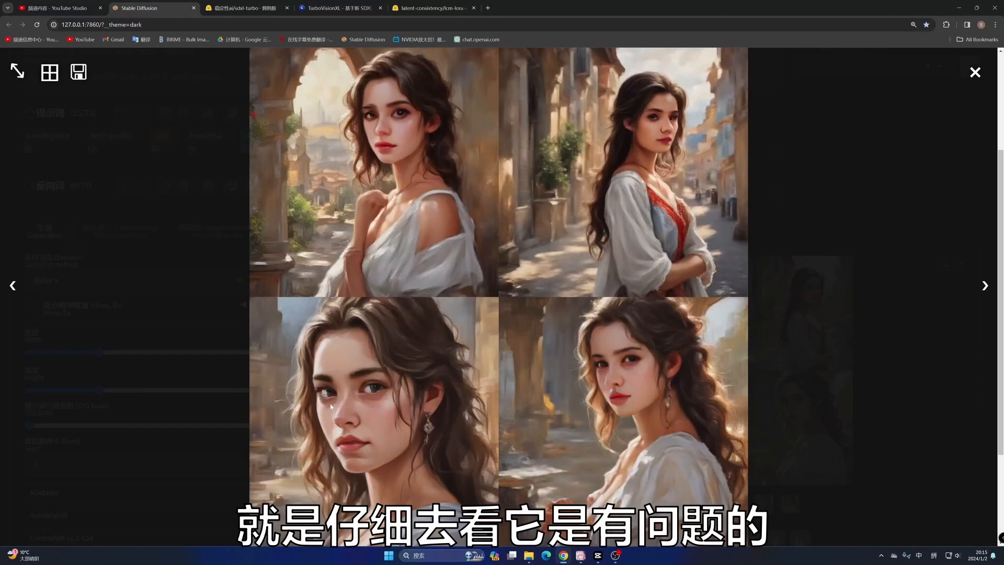
pyautogui.click(980, 285)
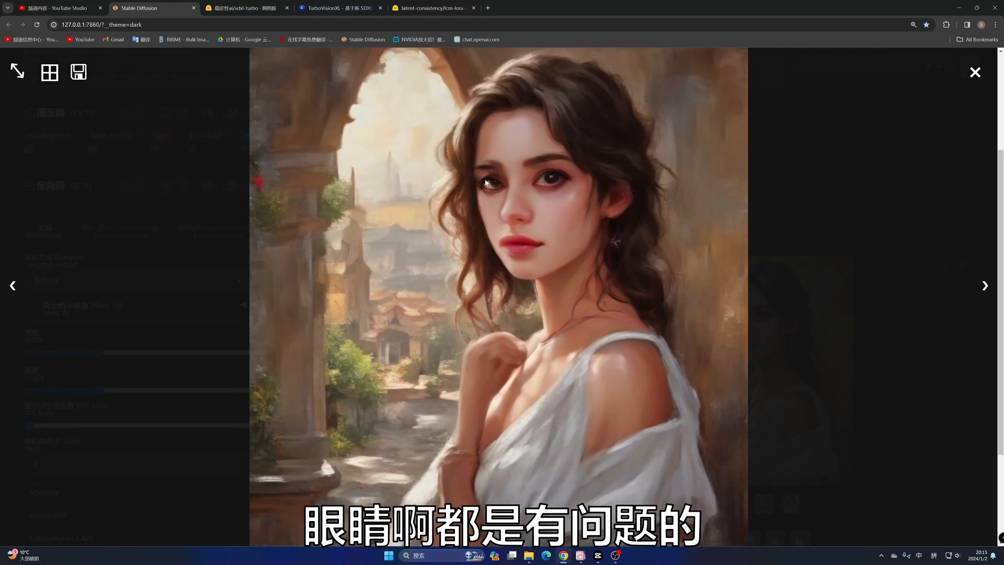
pyautogui.click(984, 287)
pyautogui.click(985, 286)
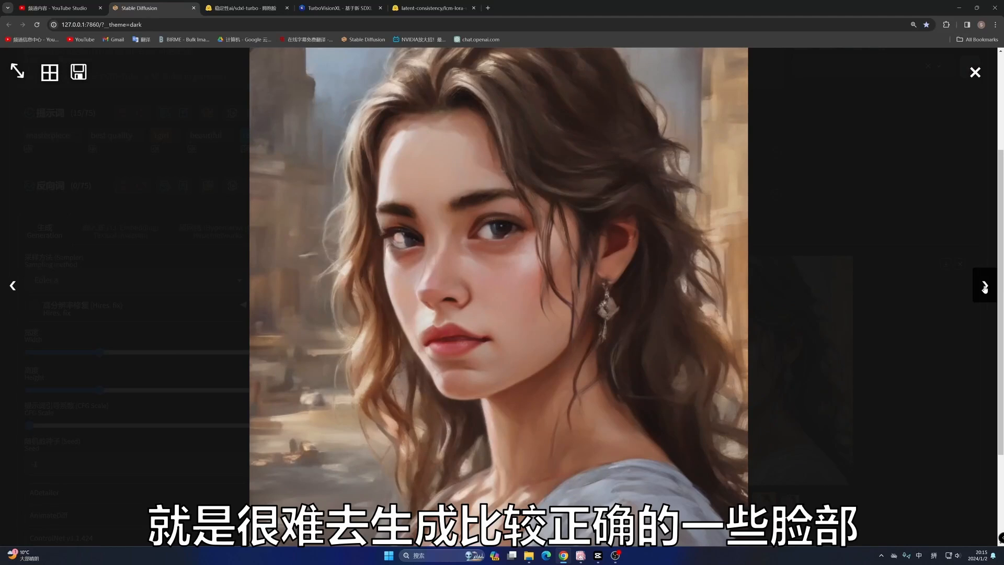
pyautogui.click(985, 286)
pyautogui.click(974, 79)
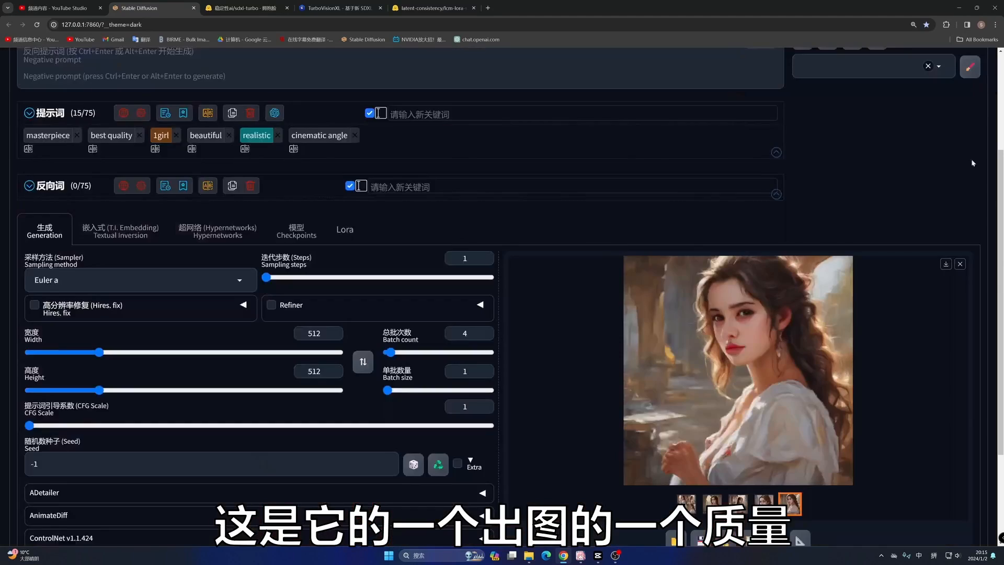
pyautogui.scroll(-1, 731, 323)
pyautogui.scroll(4, 438, 242)
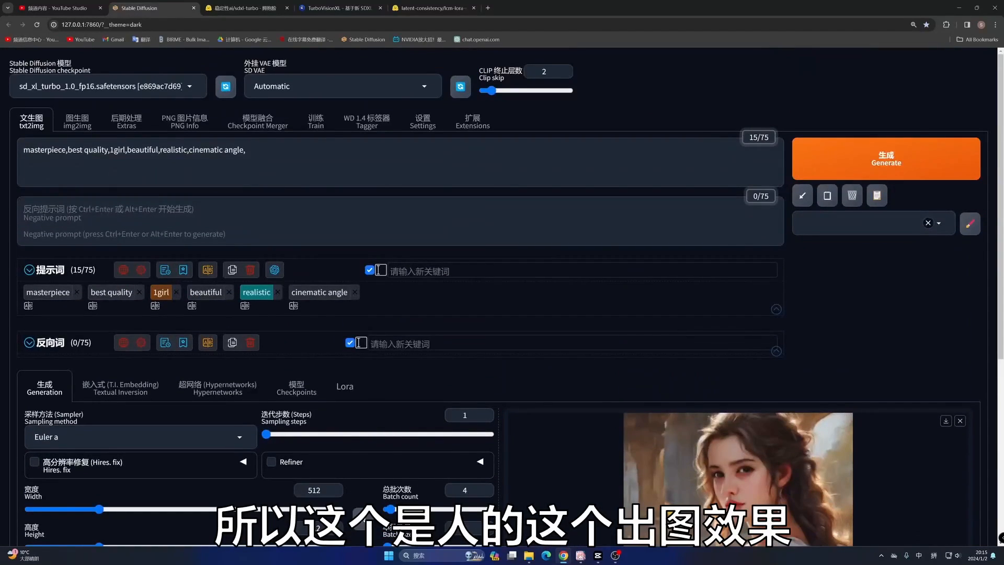
pyautogui.moveTo(140, 150); pyautogui.dragTo(105, 150)
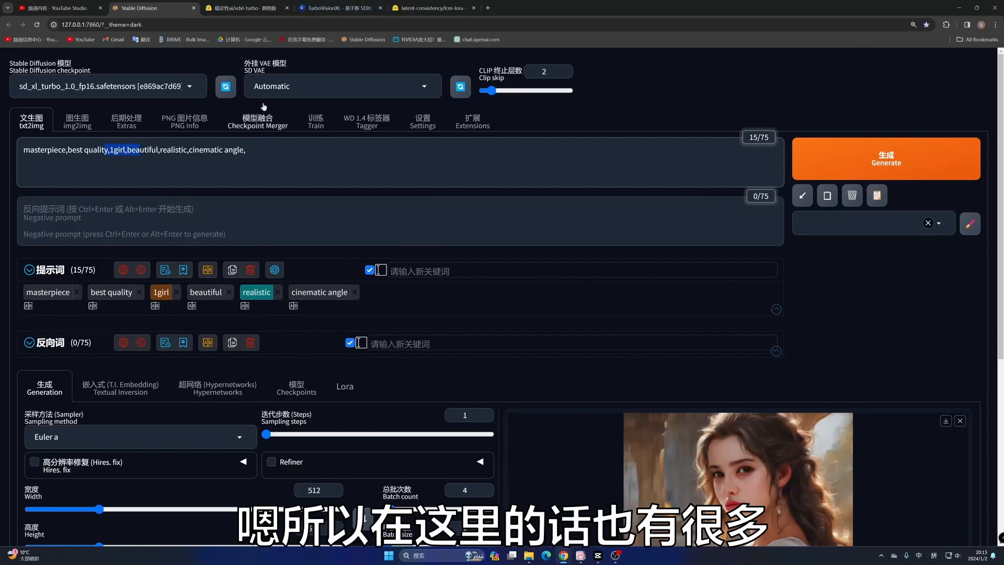
# Switch to the TurboVisionXL model page on Civitai and read its recommended sampler, steps and CFG settings
pyautogui.click(339, 9)
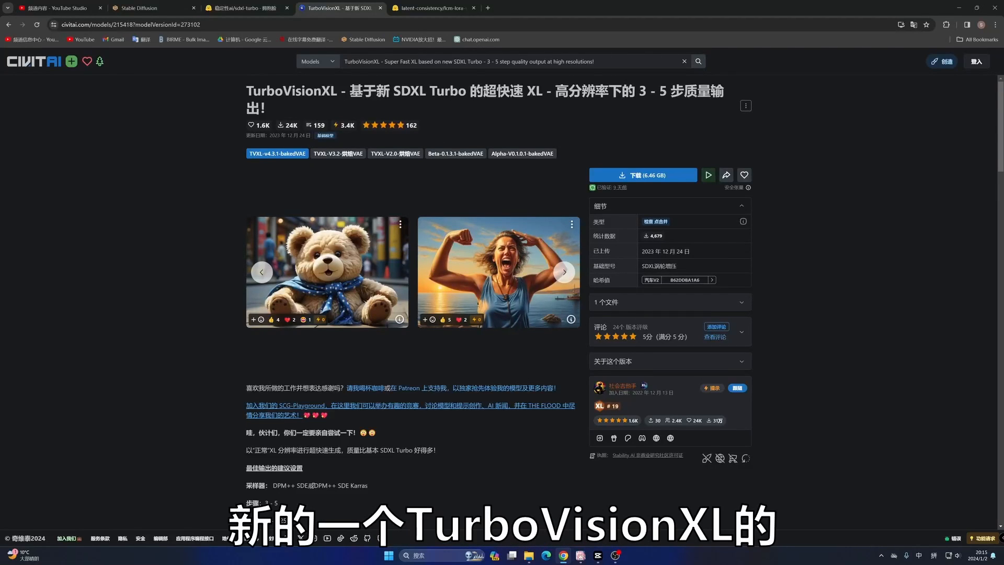
pyautogui.moveTo(338, 91); pyautogui.dragTo(246, 92)
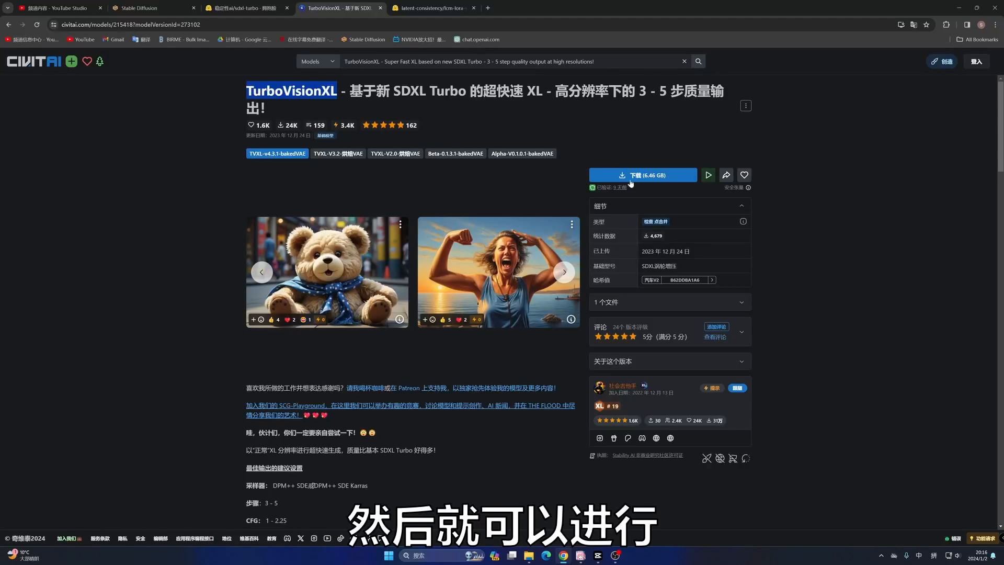
pyautogui.scroll(-3, 368, 370)
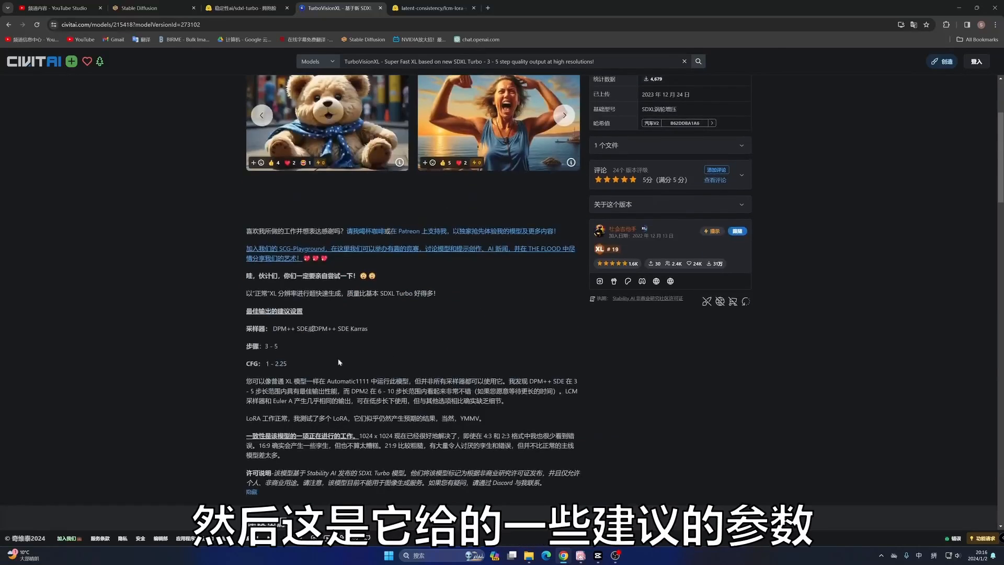
pyautogui.moveTo(247, 328); pyautogui.dragTo(289, 363)
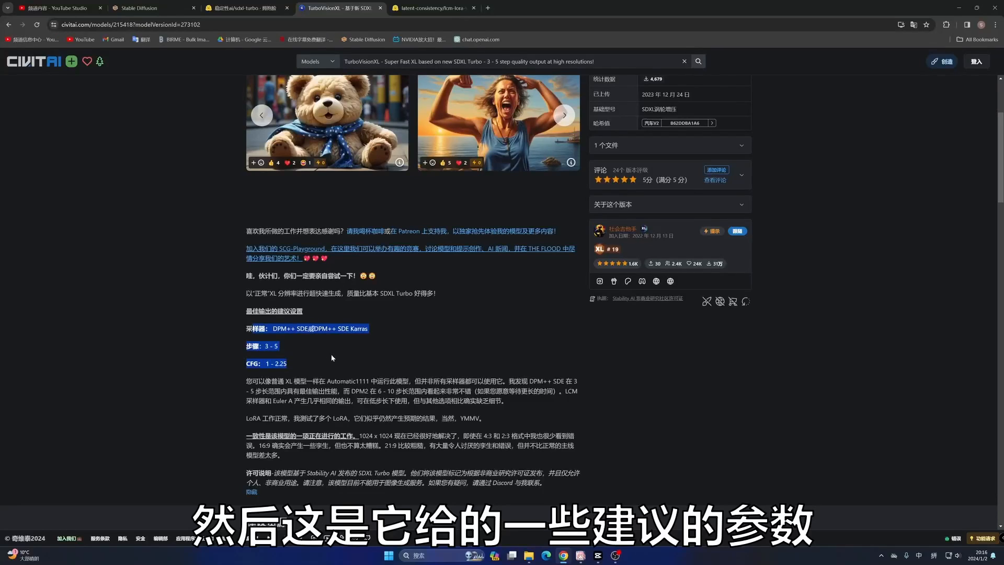
# Return to the Stable Diffusion web UI and load the checkpoint turbovisionxlSuperFastXLBasedOnNew_tvxlV431Bakedvae.safetensors
pyautogui.click(157, 7)
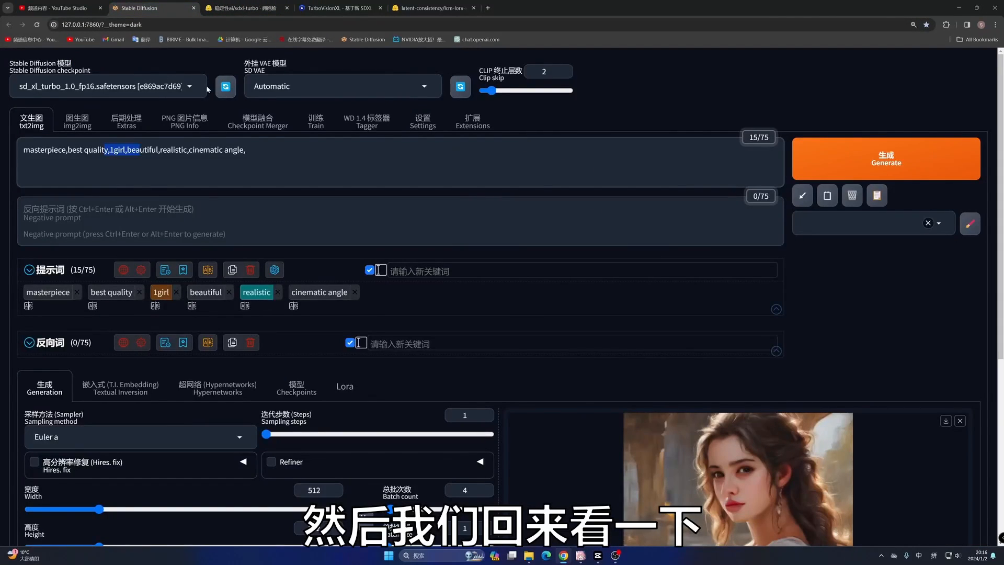
pyautogui.click(190, 89)
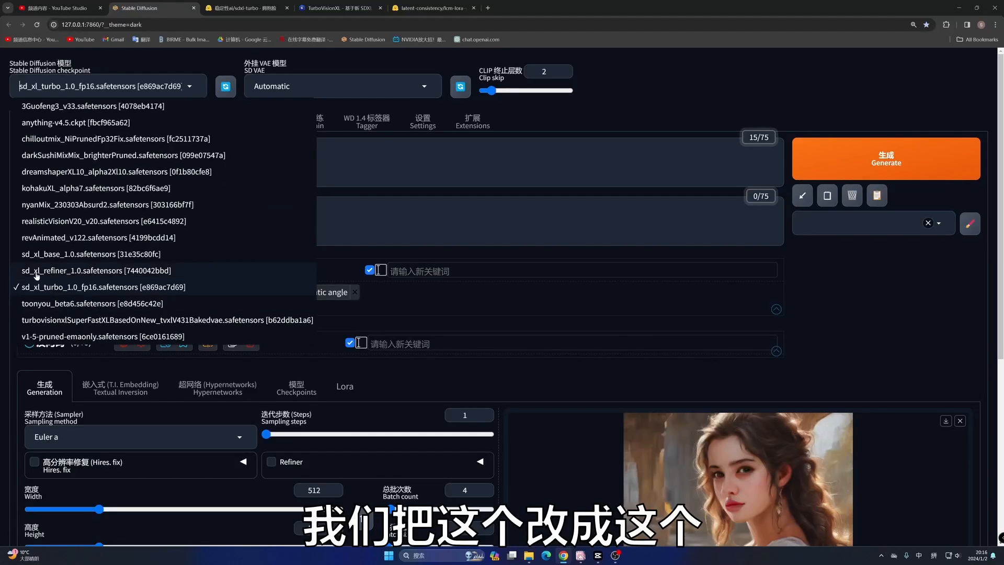
pyautogui.click(41, 321)
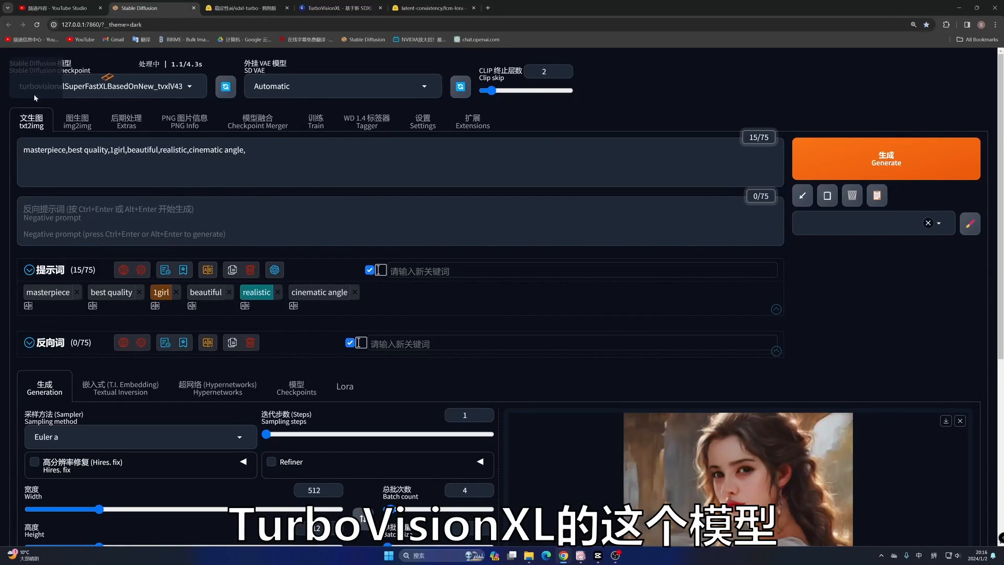
pyautogui.scroll(-2, 502, 297)
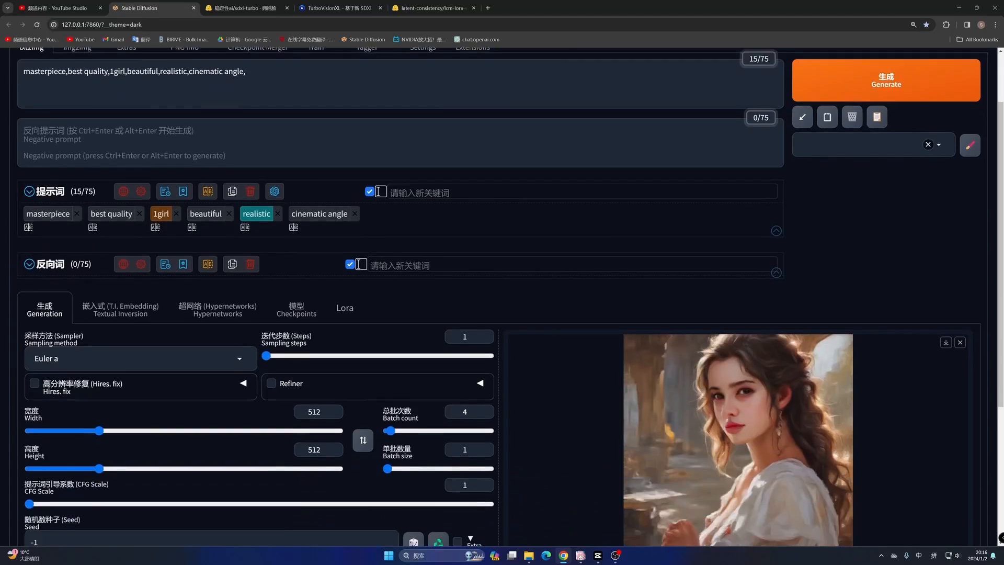
pyautogui.moveTo(248, 72); pyautogui.dragTo(115, 71)
pyautogui.click(262, 73)
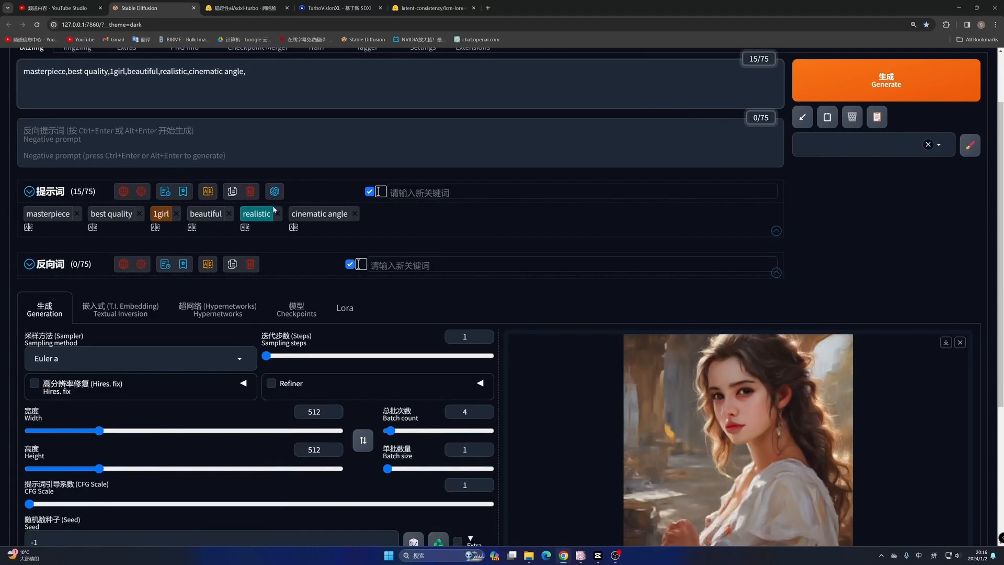
# Set the sampling method to DPM++ SDE Karras and the sampling steps to 5
pyautogui.scroll(-3, 285, 219)
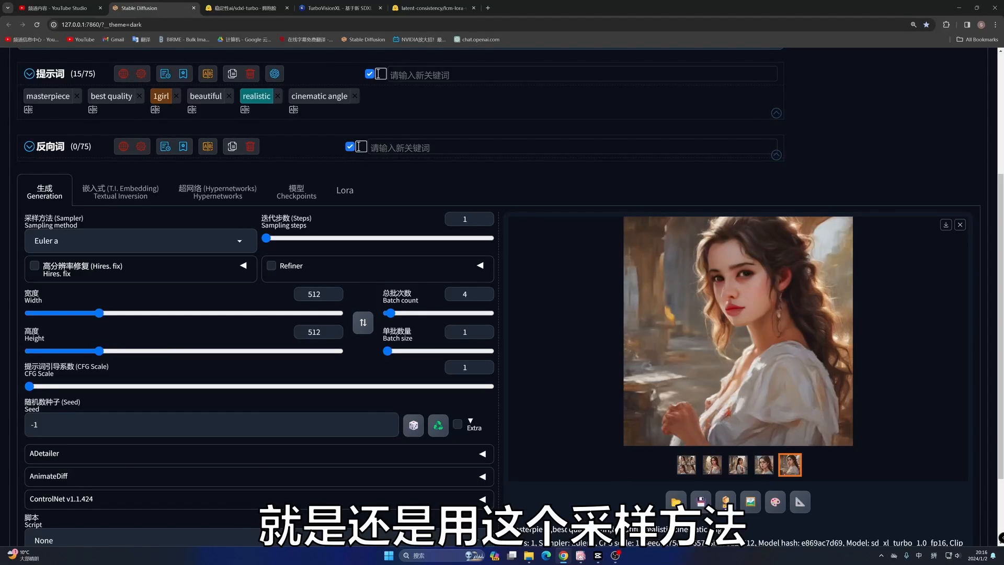
pyautogui.click(222, 245)
pyautogui.scroll(1, 111, 273)
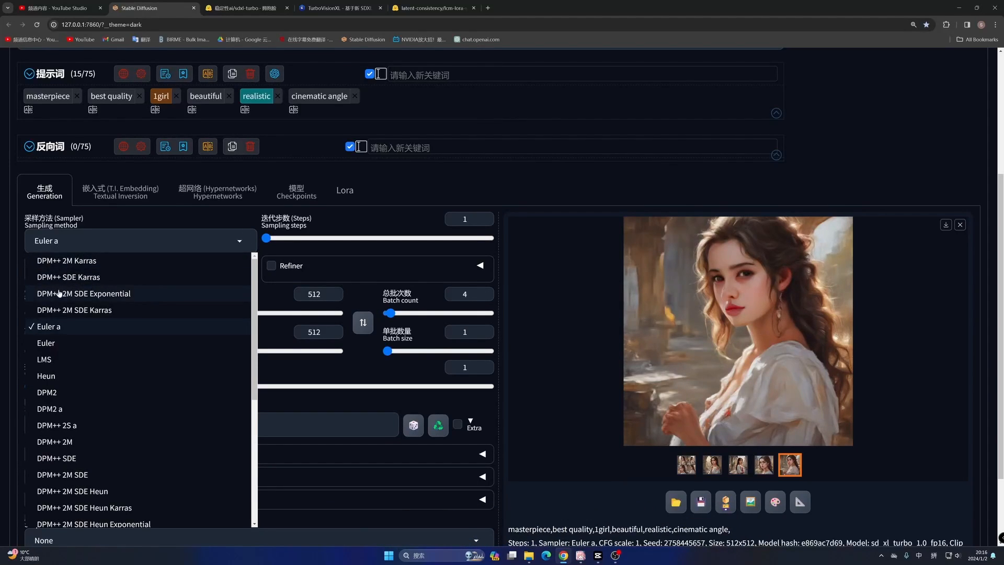
pyautogui.click(73, 278)
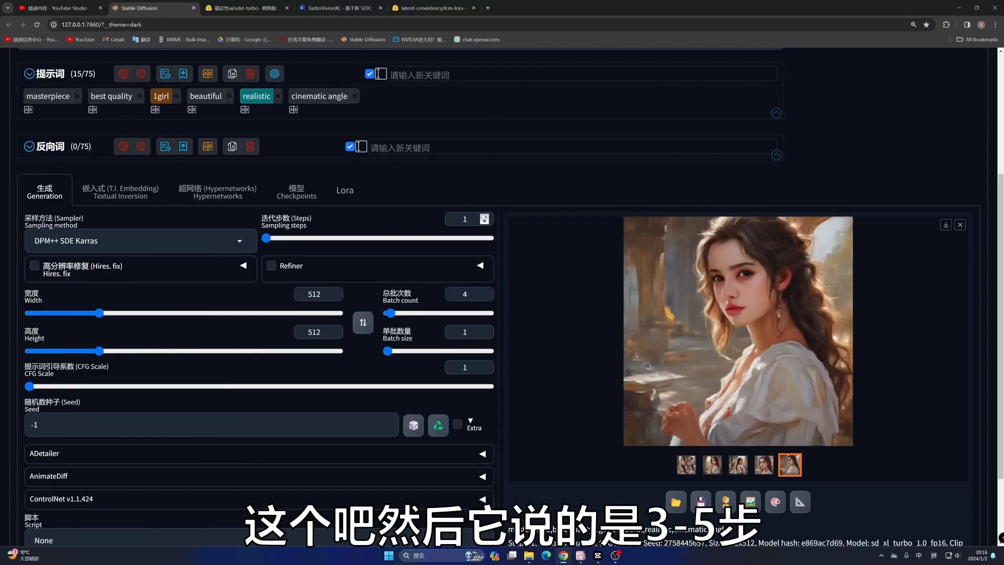
pyautogui.moveTo(471, 219); pyautogui.dragTo(432, 223)
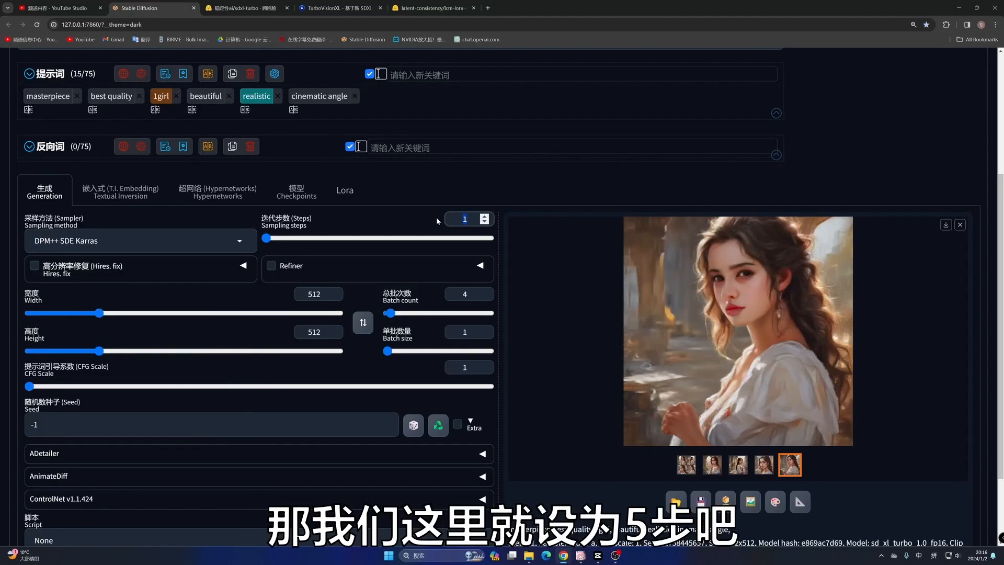
pyautogui.write('5')
# Set both the image width and height to 1024 and the batch count to 1
pyautogui.scroll(-1, 320, 293)
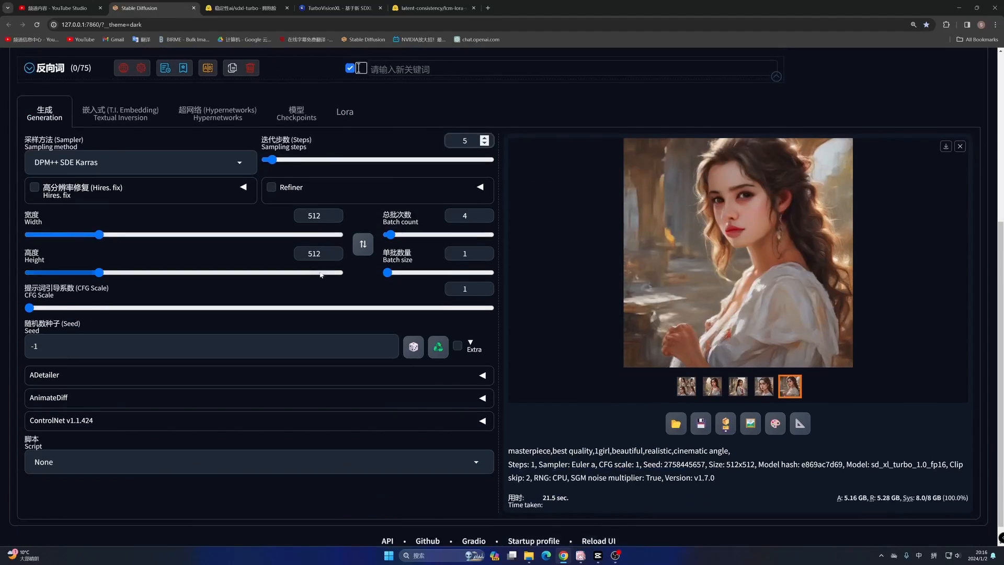
pyautogui.moveTo(323, 215); pyautogui.dragTo(304, 215)
pyautogui.write('1024')
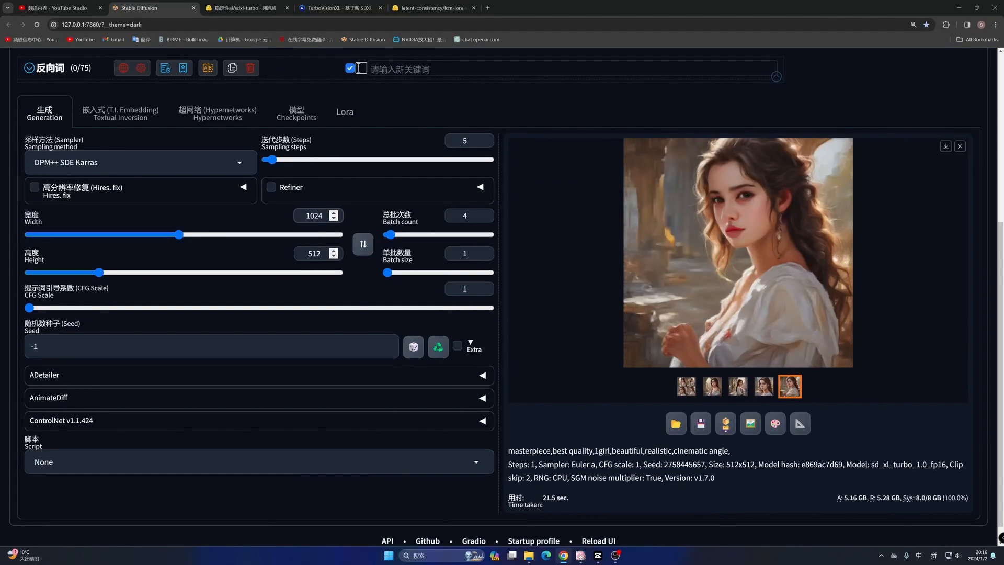
pyautogui.moveTo(323, 254); pyautogui.dragTo(305, 253)
pyautogui.write('1024')
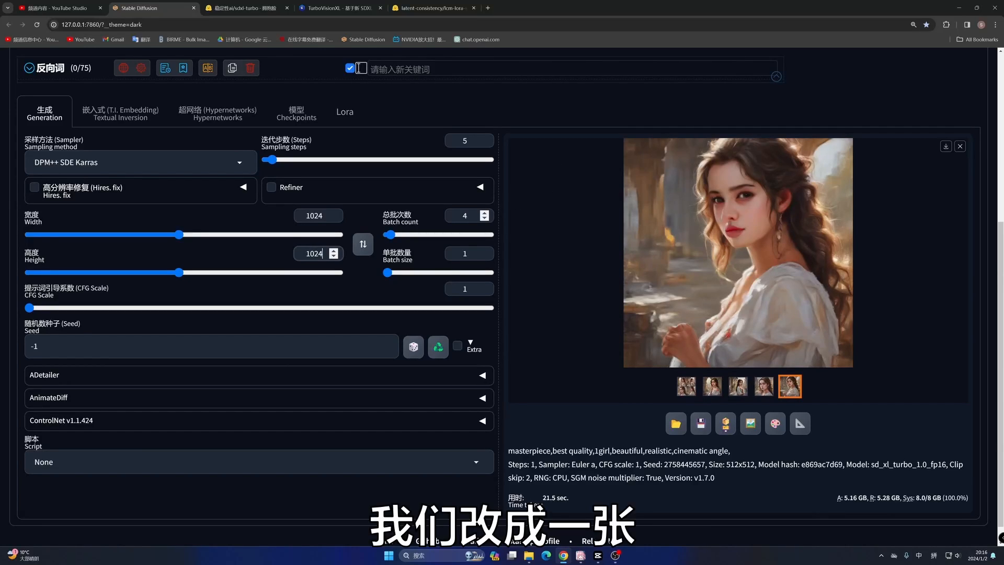
pyautogui.moveTo(469, 215); pyautogui.dragTo(458, 215)
pyautogui.write('1')
# Generate a 1024x1024 image with the TurboVisionXL checkpoint, enlarge it to inspect the face, and check the time taken
pyautogui.scroll(-1, 388, 335)
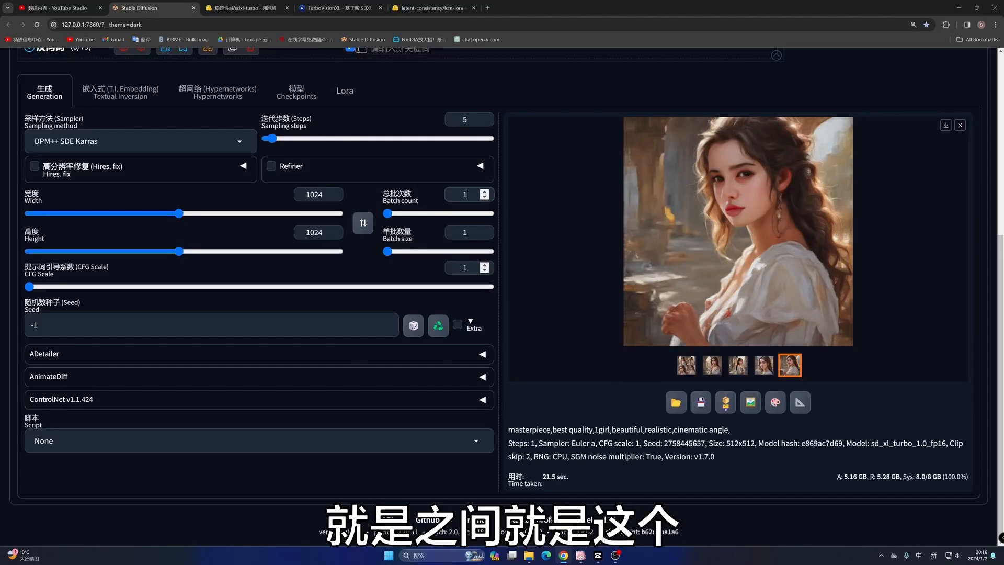
pyautogui.scroll(5, 914, 138)
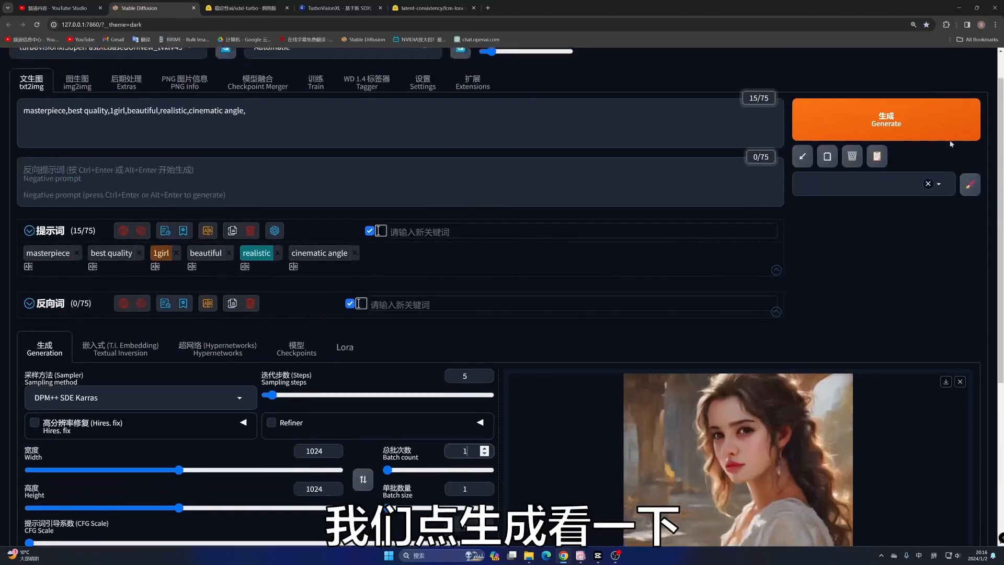
pyautogui.click(914, 138)
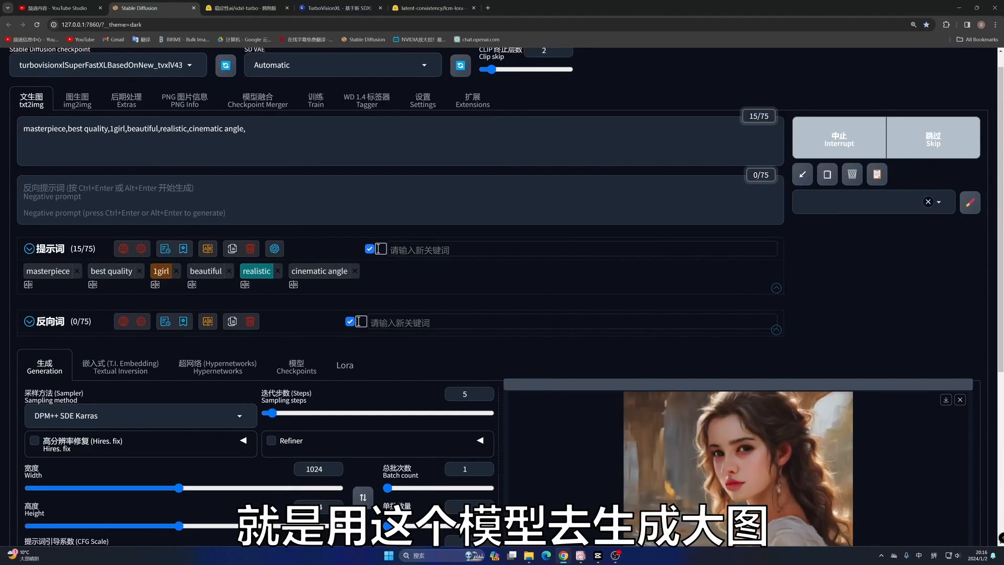
pyautogui.scroll(-4, 863, 324)
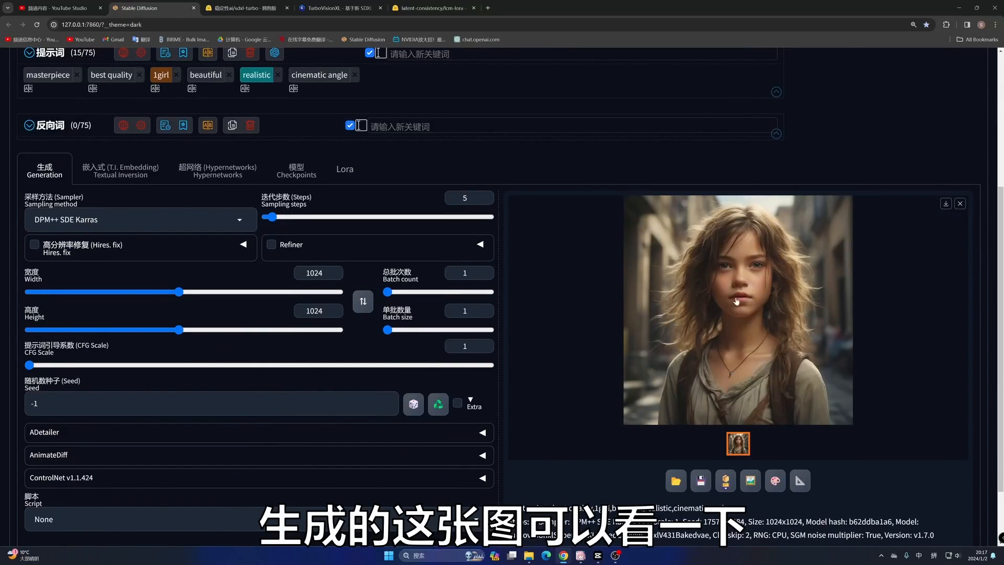
pyautogui.click(736, 281)
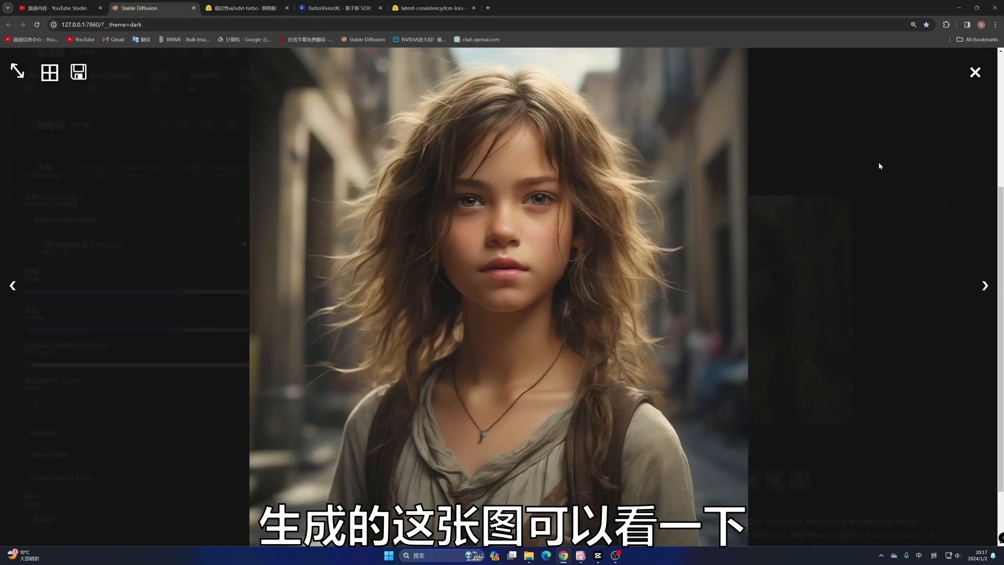
pyautogui.click(975, 72)
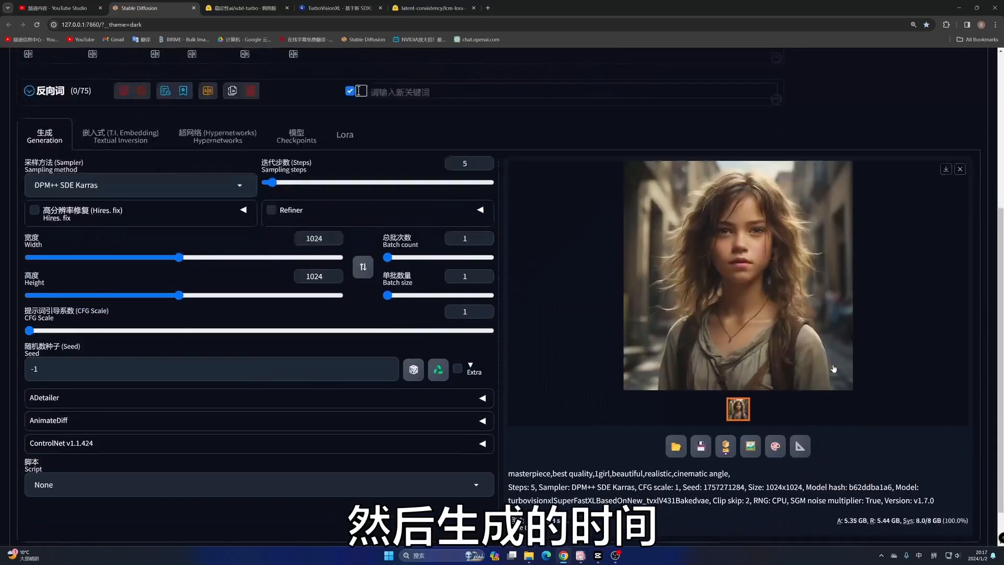
pyautogui.scroll(-2, 790, 370)
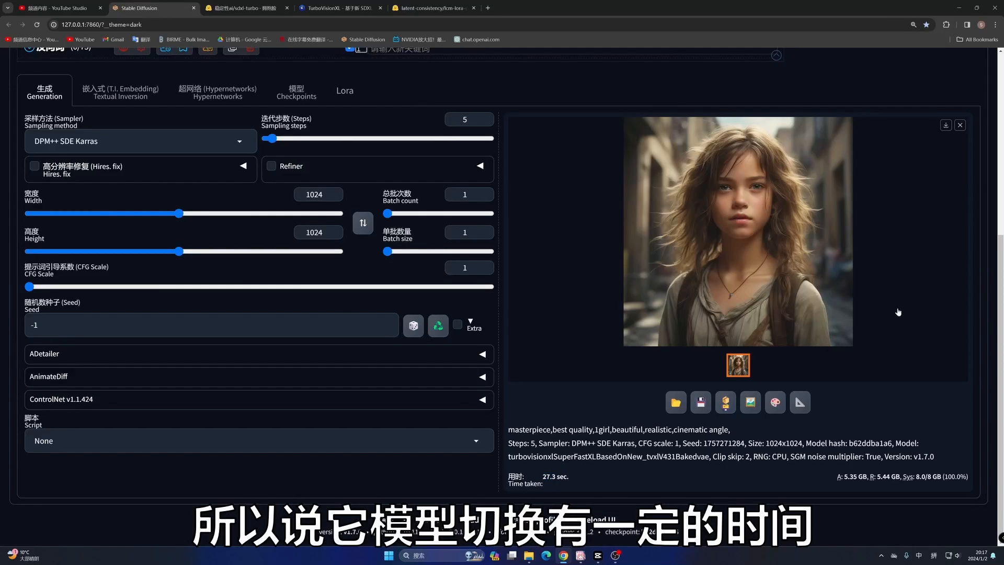
# Generate a second image with the same settings and check its generation time without the model switch
pyautogui.scroll(5, 853, 166)
pyautogui.click(915, 137)
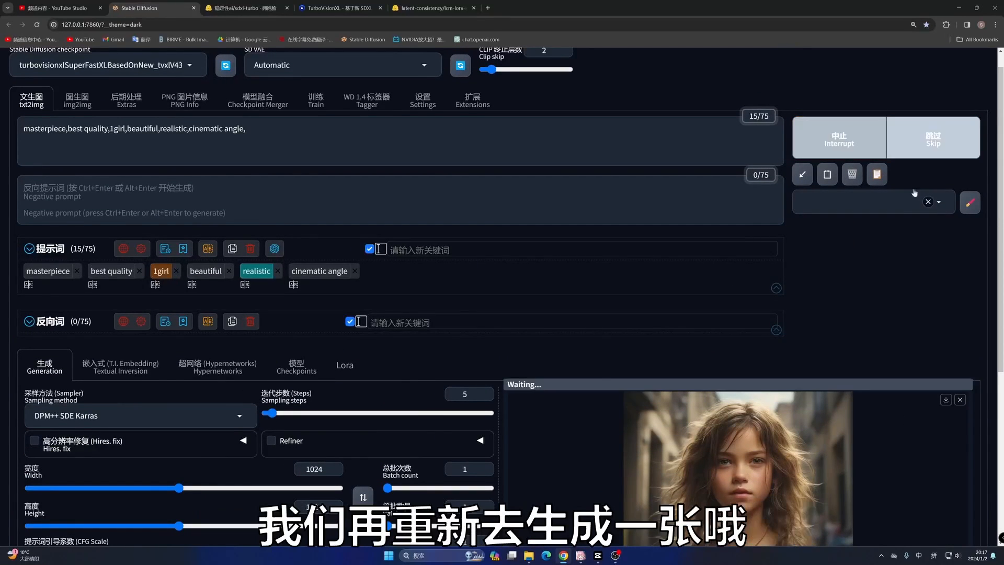
pyautogui.scroll(-3, 880, 306)
pyautogui.scroll(-2, 904, 291)
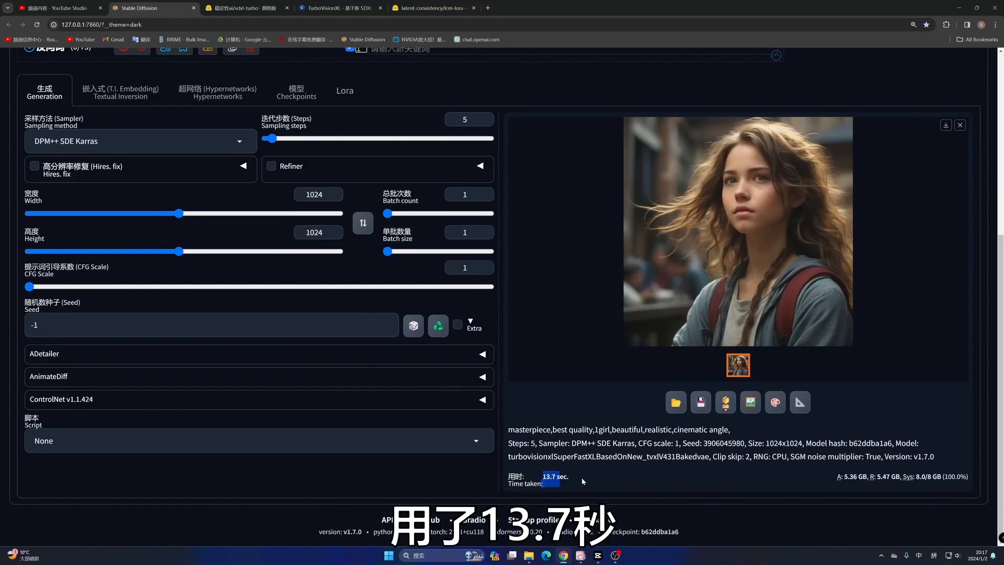
# Generate a third image with unchanged settings, check its time taken and view it enlarged
pyautogui.scroll(5, 844, 288)
pyautogui.click(883, 160)
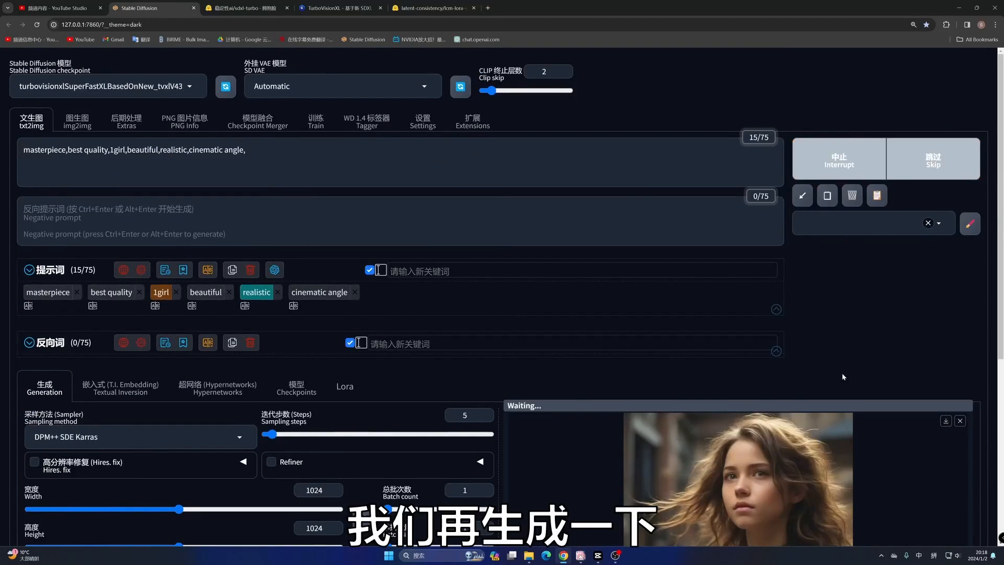
pyautogui.scroll(-4, 839, 366)
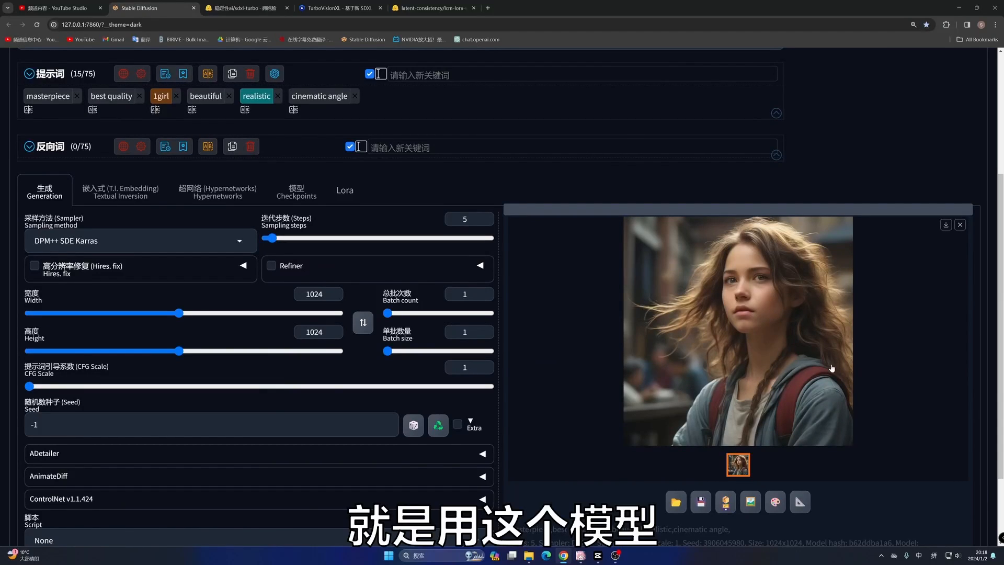
pyautogui.scroll(-1, 832, 368)
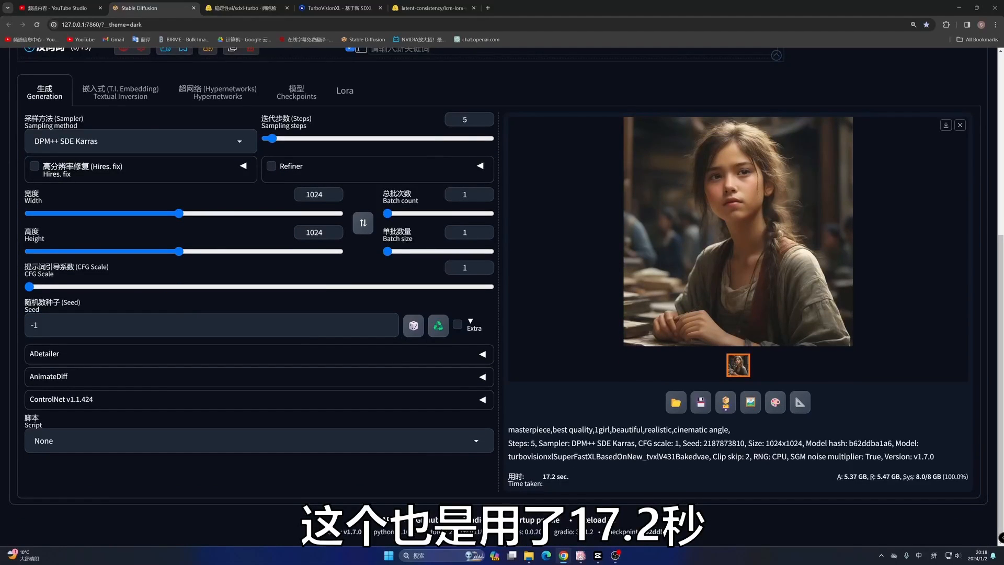
pyautogui.moveTo(566, 477); pyautogui.dragTo(542, 482)
pyautogui.click(735, 230)
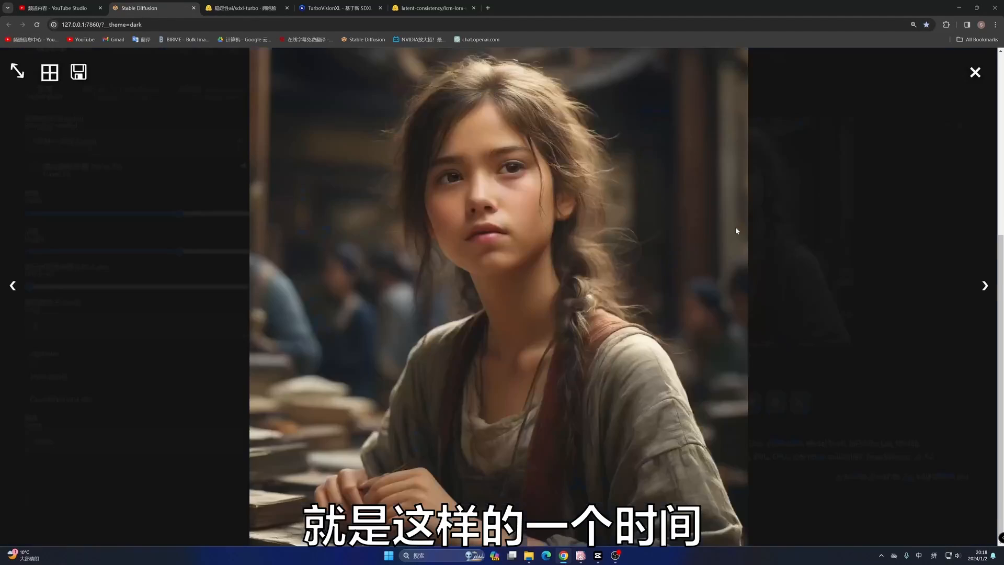
pyautogui.click(974, 72)
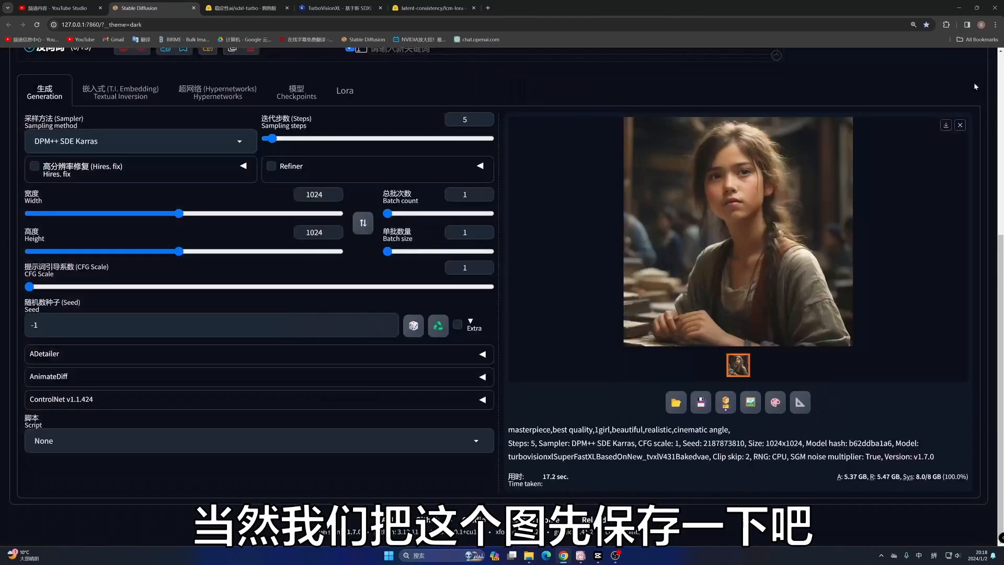
# Save the generated portrait of the girl with the braid to disk as 3.1
pyautogui.rightClick(720, 219)
pyautogui.click(743, 238)
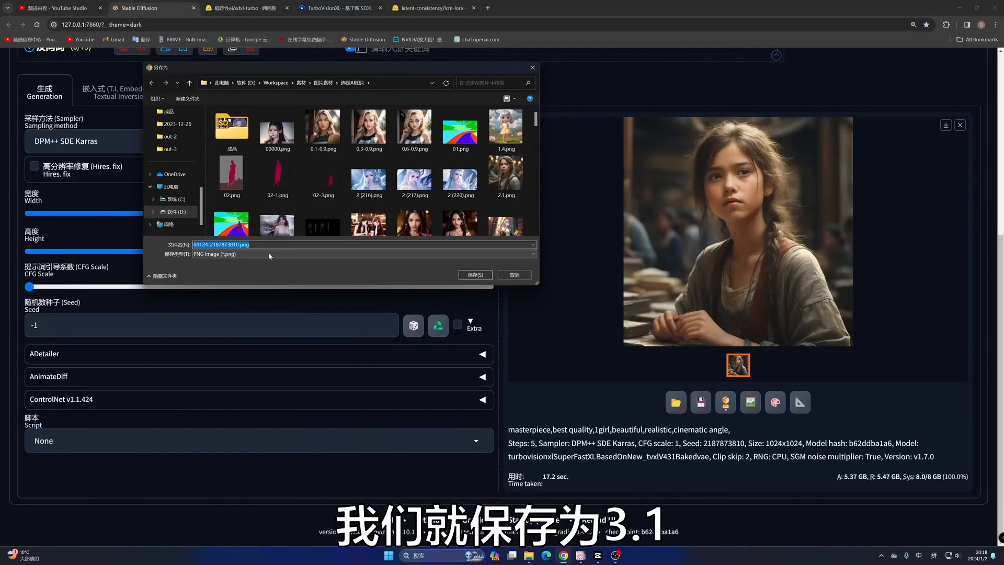
pyautogui.write('3.1')
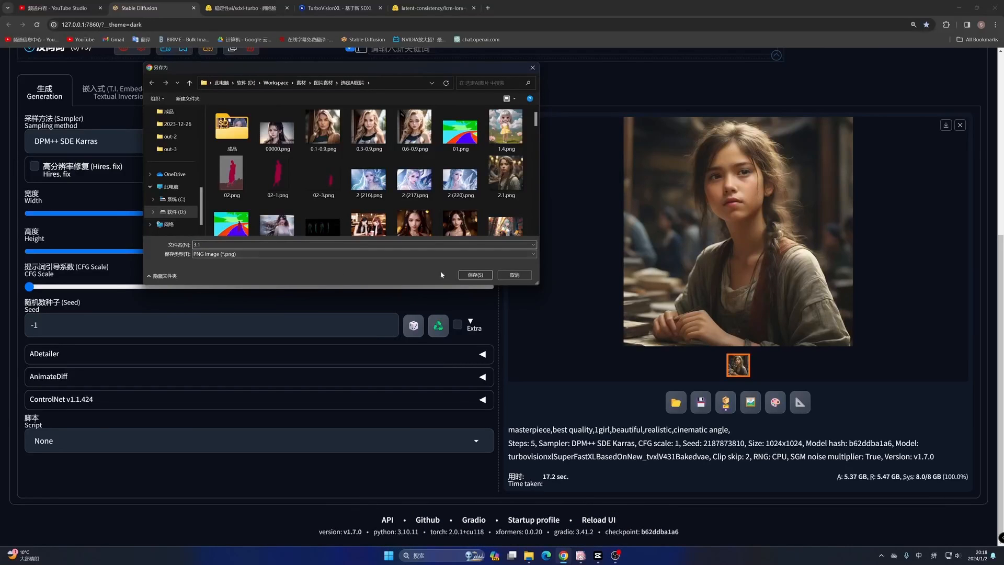
pyautogui.click(475, 274)
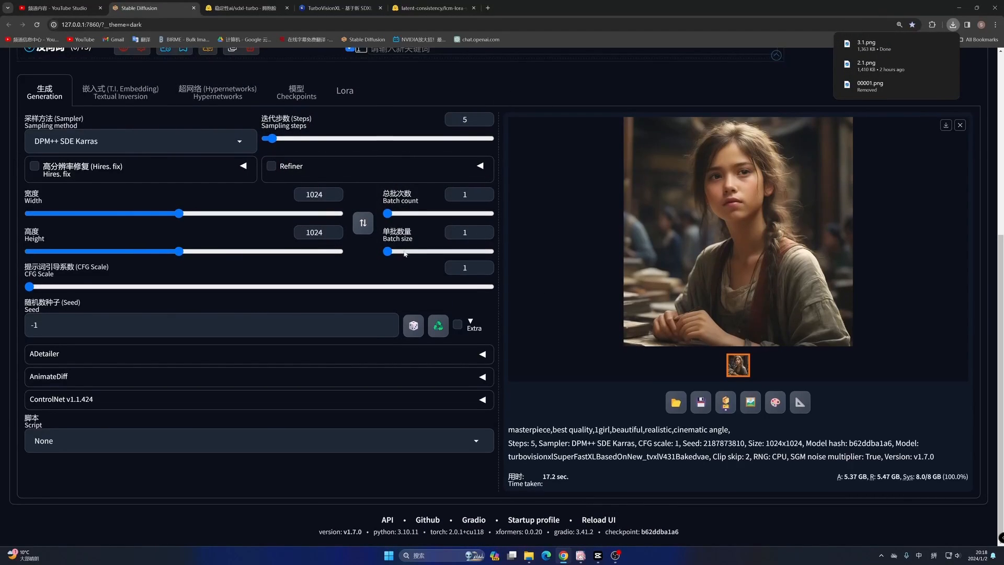
# Load the checkpoint sd_xl_base_1.0.safetensors and keep the existing prompt
pyautogui.scroll(6, 405, 254)
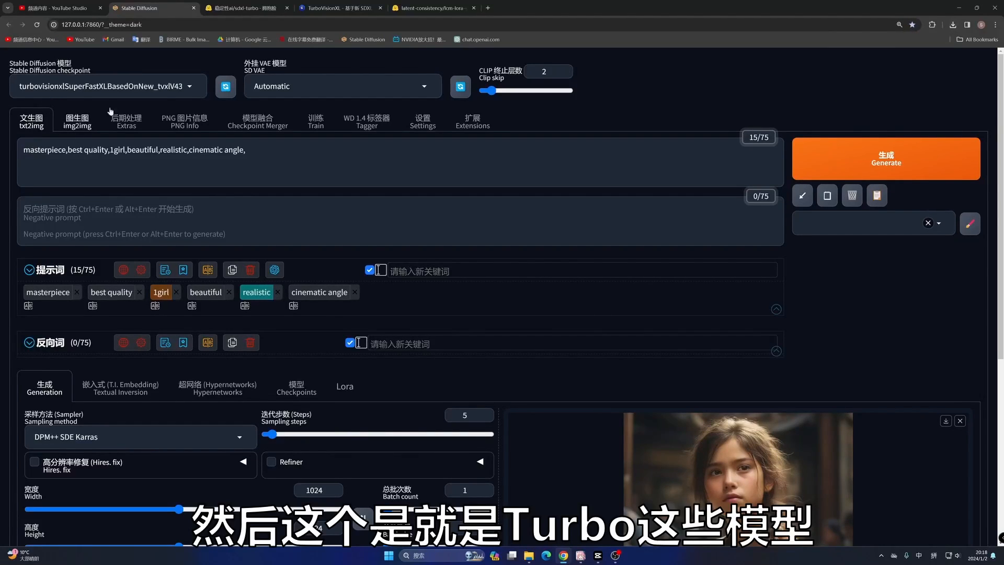
pyautogui.click(188, 88)
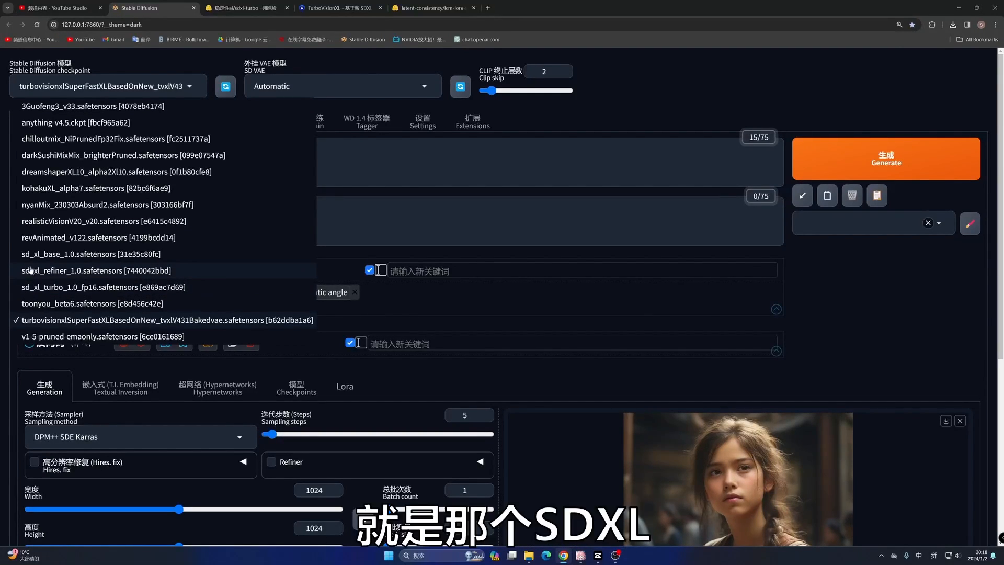
pyautogui.click(50, 254)
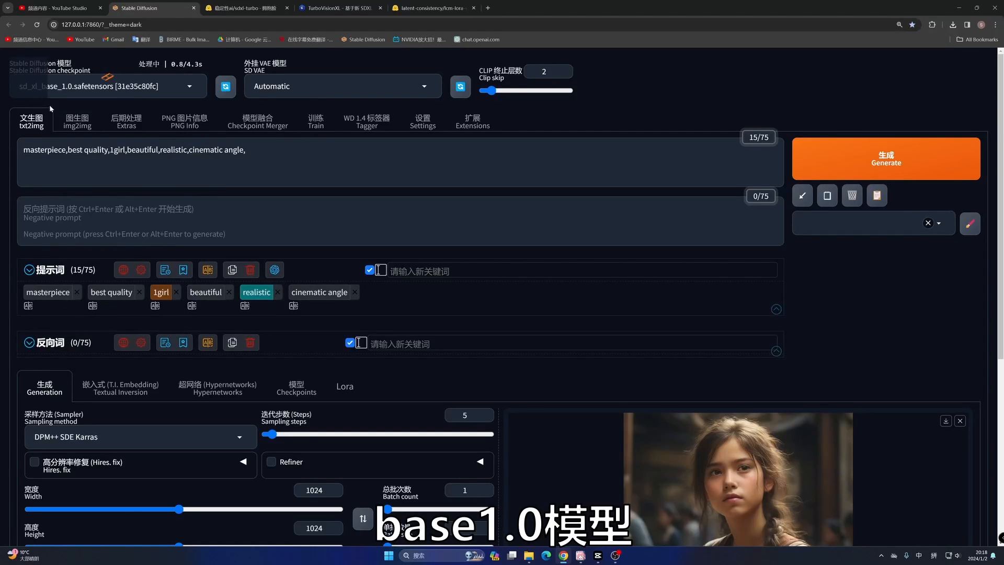
pyautogui.moveTo(246, 151); pyautogui.dragTo(72, 150)
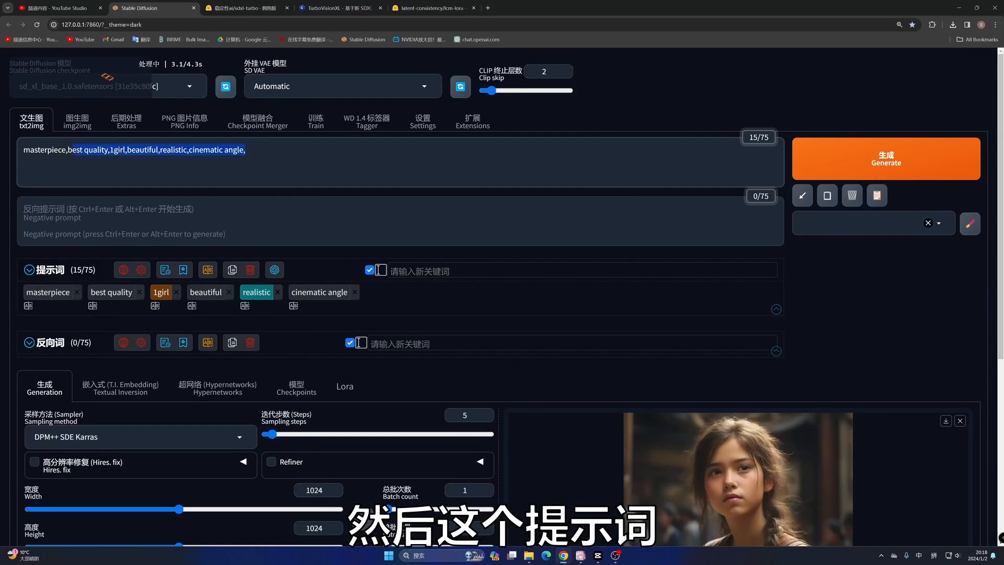
pyautogui.click(152, 151)
# Set the sampling steps to 20 and enable the Refiner with the checkpoint sd_xl_refiner_1.0.safetensors
pyautogui.scroll(-5, 248, 205)
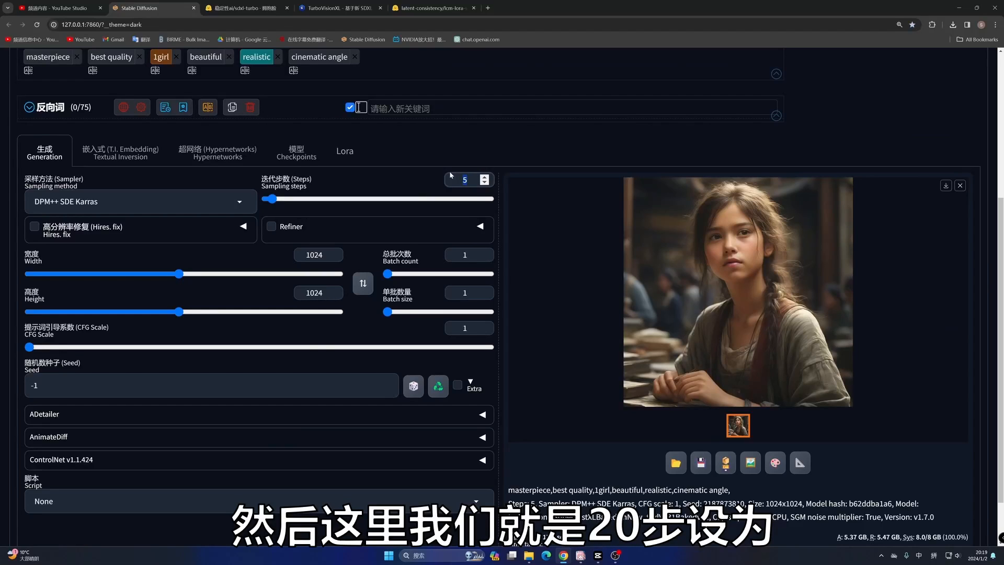
pyautogui.write('20')
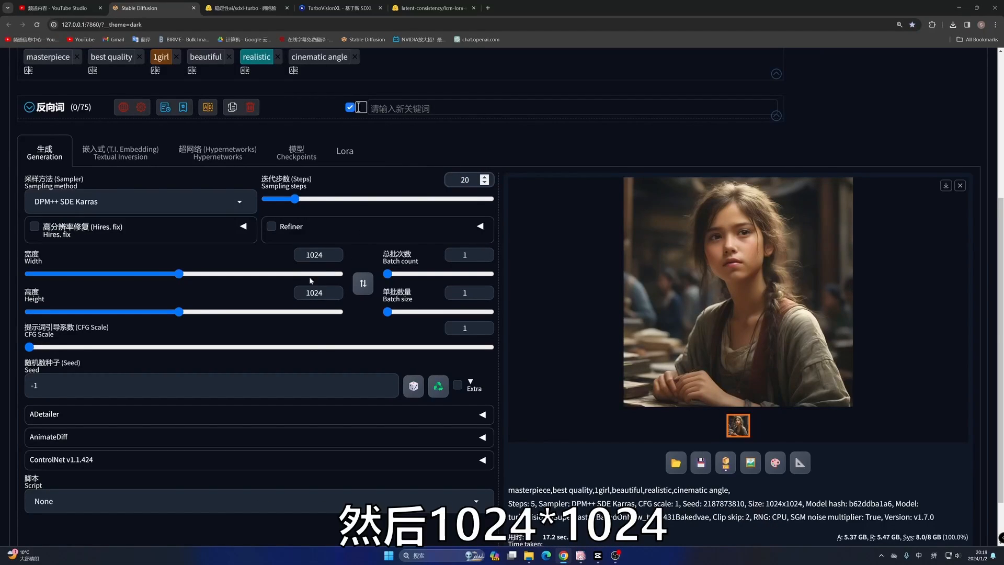
pyautogui.click(273, 228)
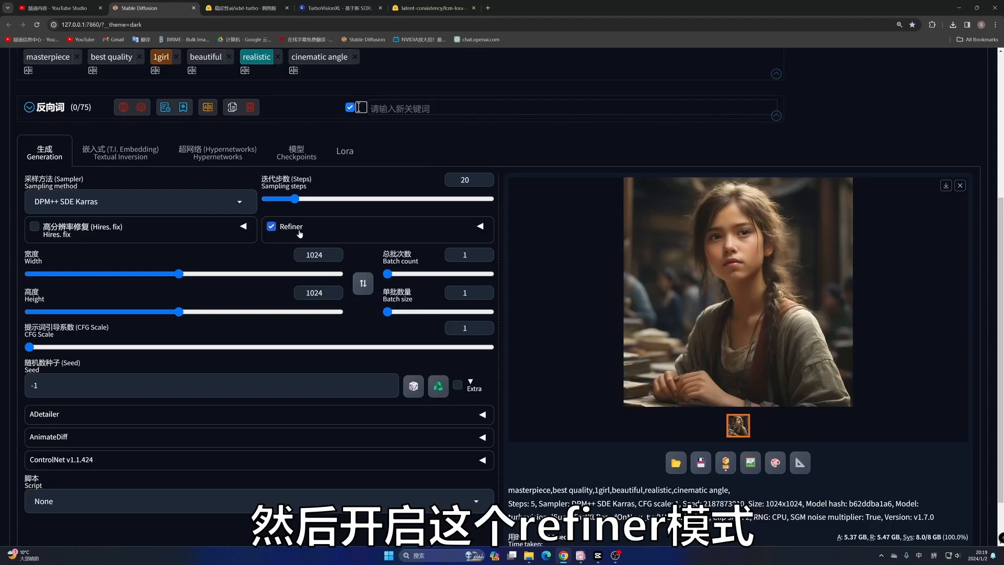
pyautogui.click(482, 230)
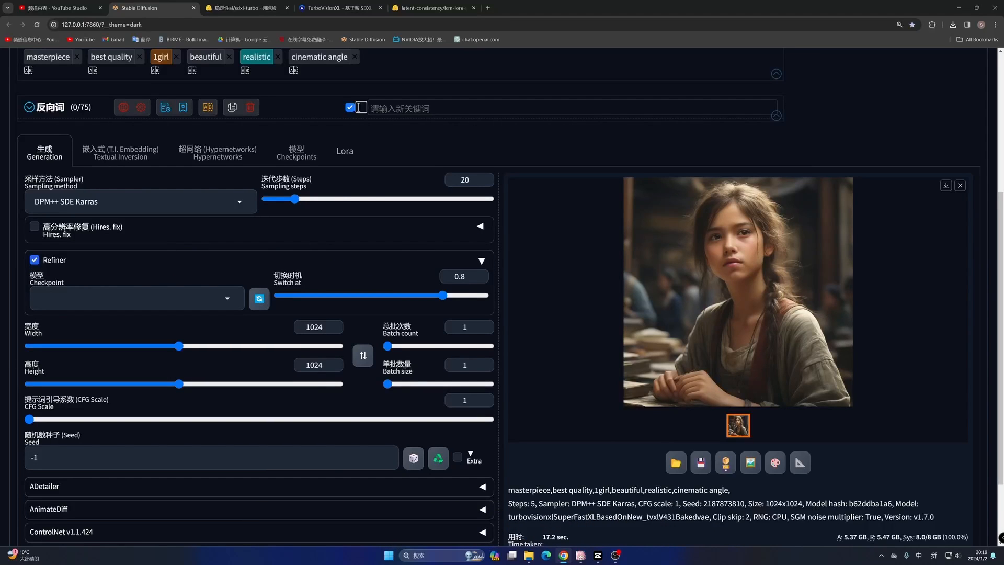
pyautogui.click(130, 298)
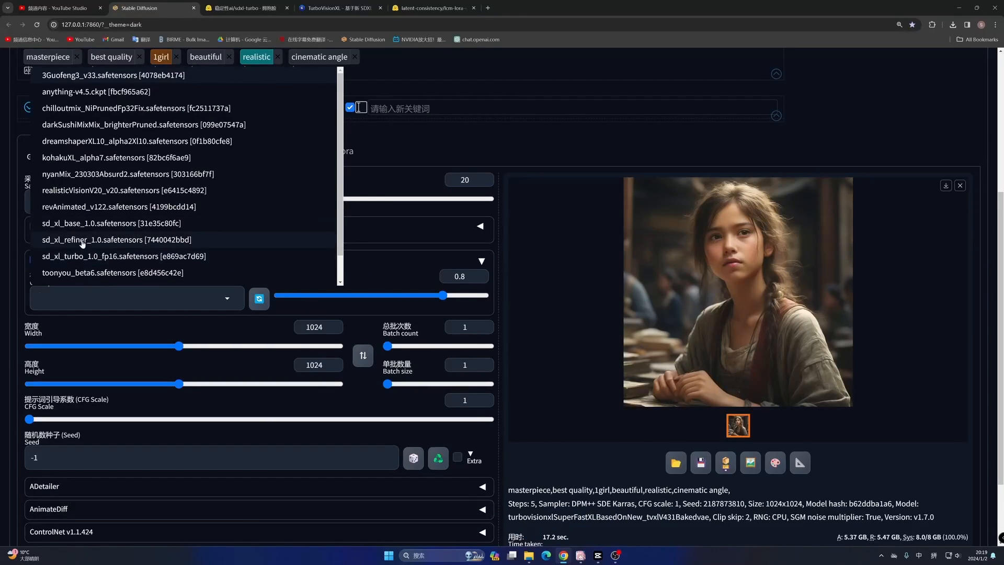
pyautogui.click(131, 240)
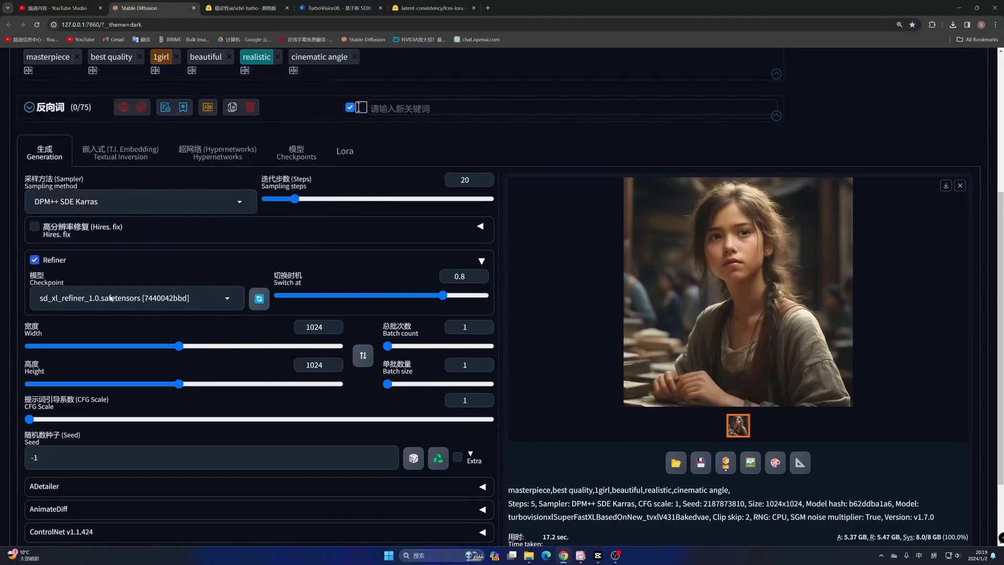
pyautogui.click(480, 261)
pyautogui.scroll(-2, 388, 329)
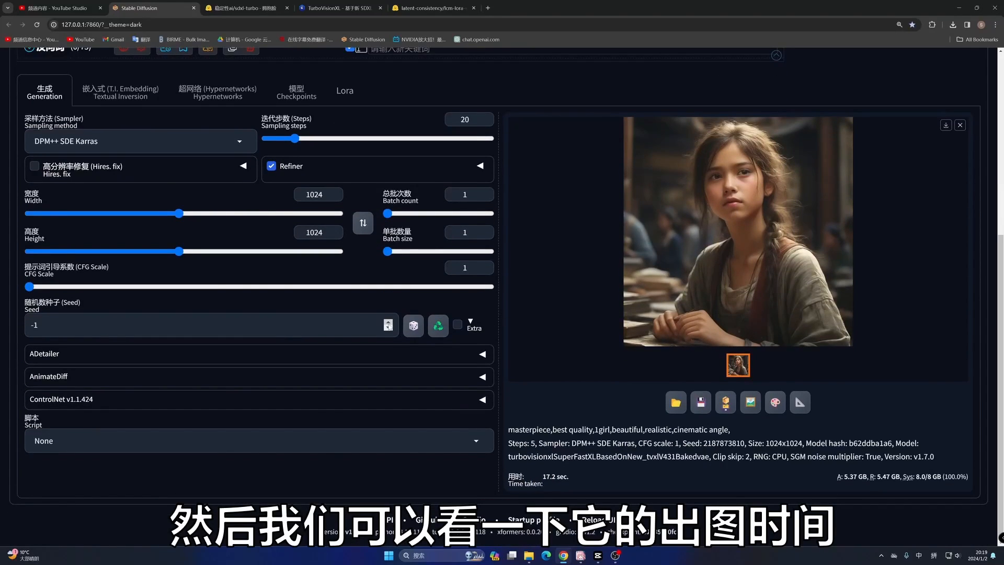
# Set the CFG Scale to 7 and generate an image with the SDXL base model and refiner
pyautogui.doubleClick(464, 268)
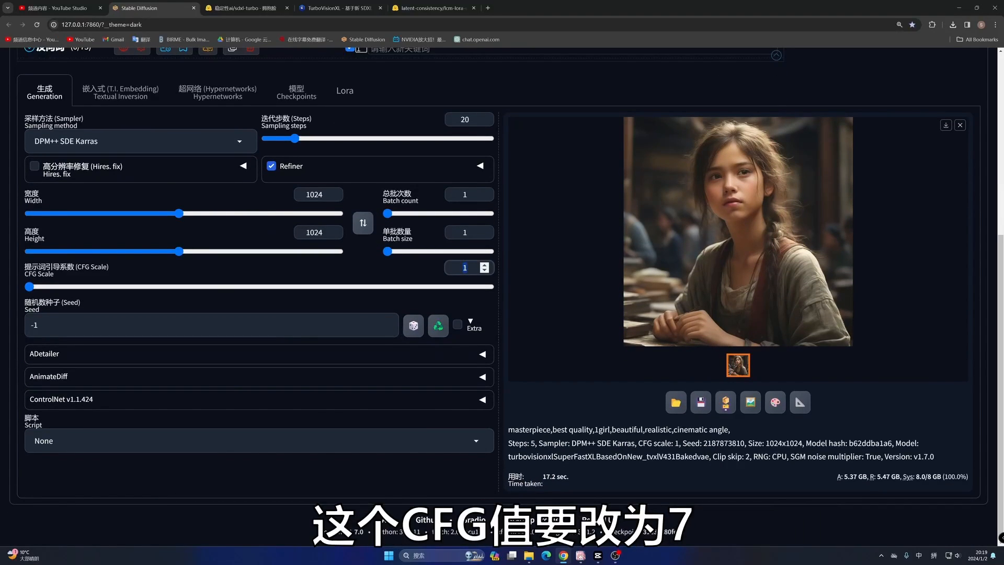
pyautogui.write('7')
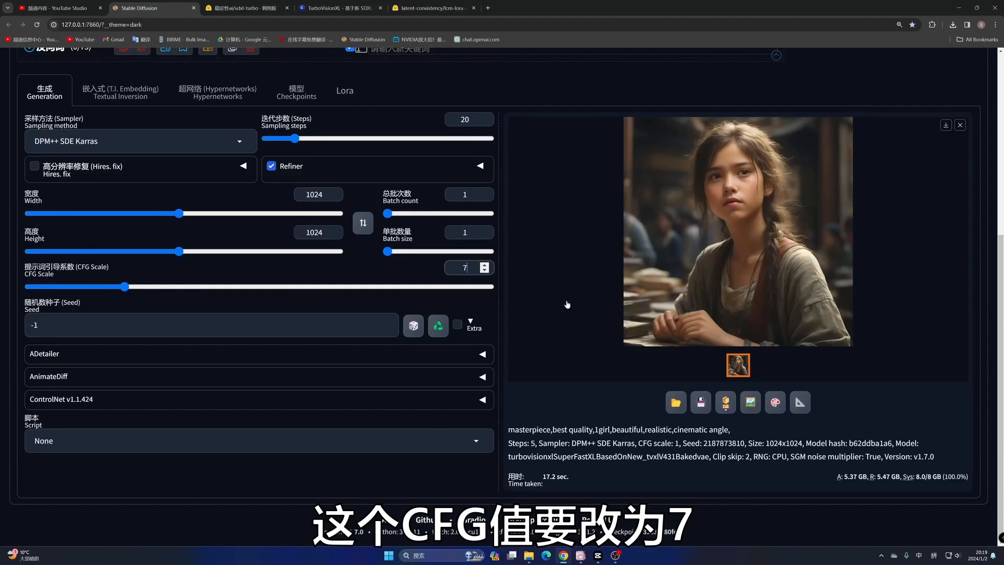
pyautogui.scroll(6, 586, 272)
pyautogui.click(898, 160)
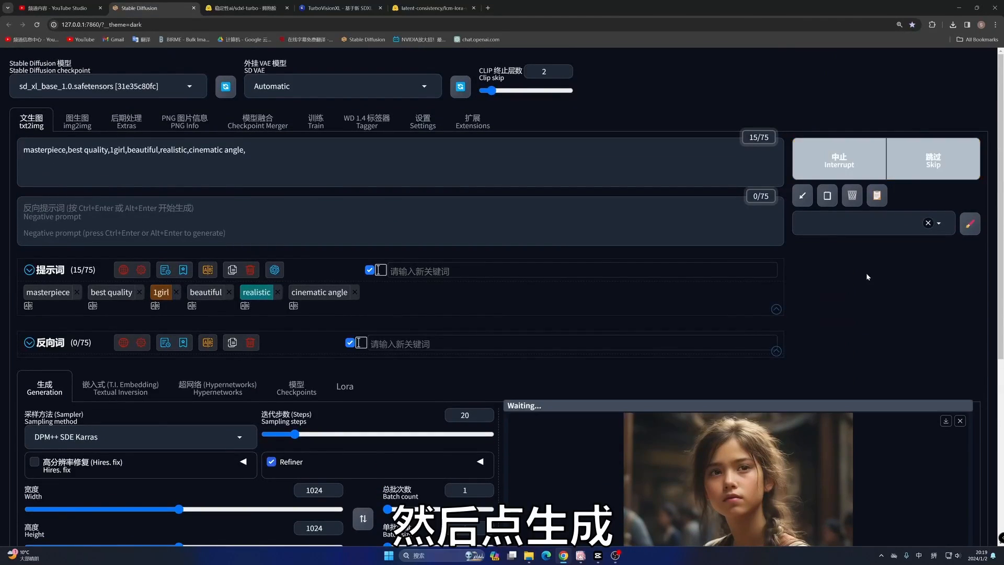
# View the generated portrait enlarged, close the preview and check the time taken to generate it
pyautogui.scroll(-5, 898, 161)
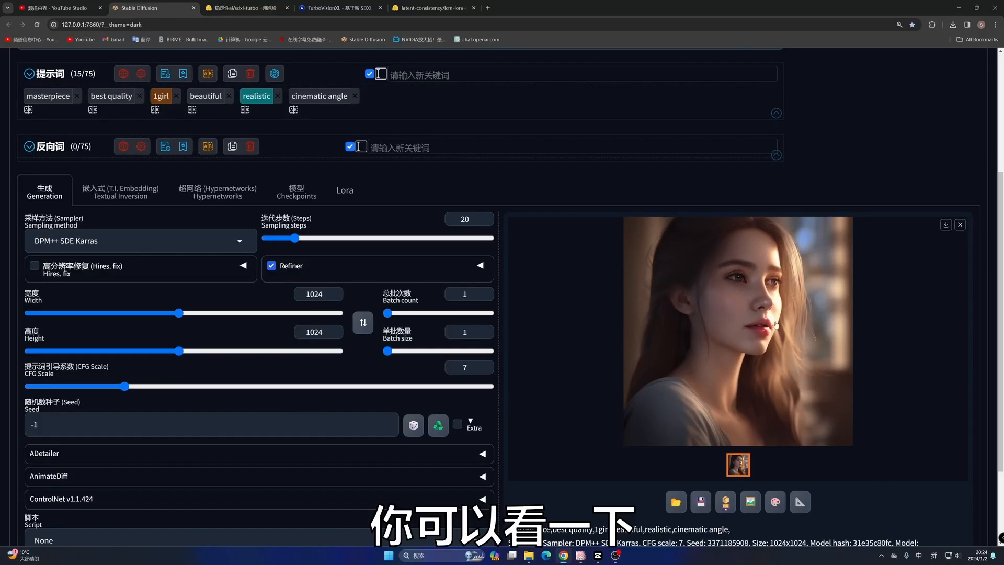
pyautogui.click(737, 320)
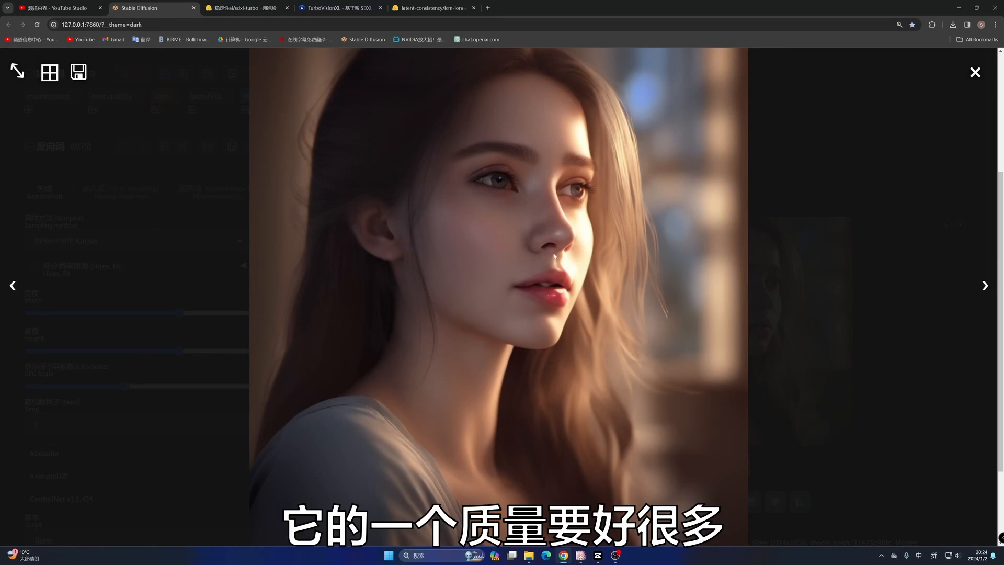
pyautogui.click(975, 119)
pyautogui.scroll(-2, 975, 119)
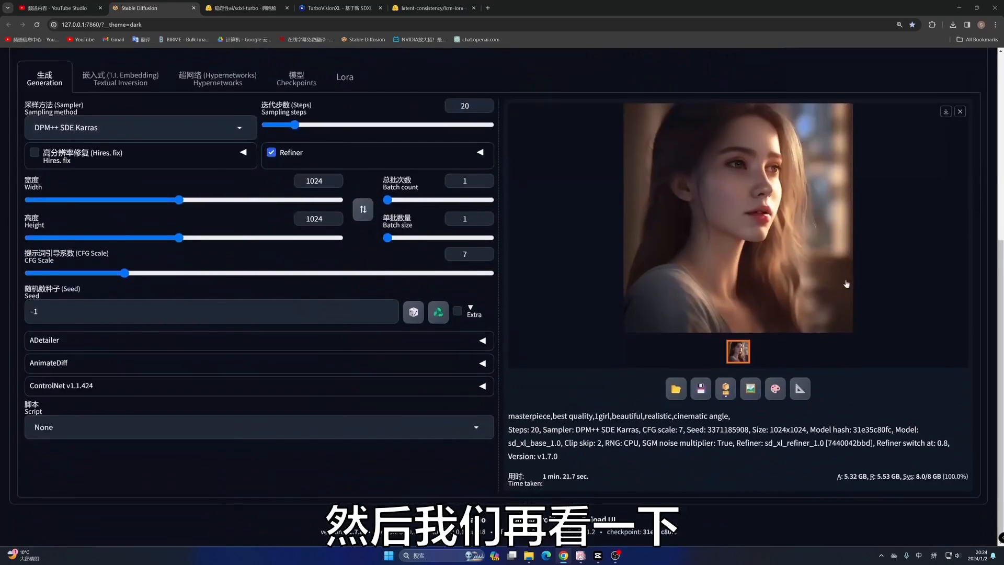
pyautogui.moveTo(543, 477); pyautogui.dragTo(583, 477)
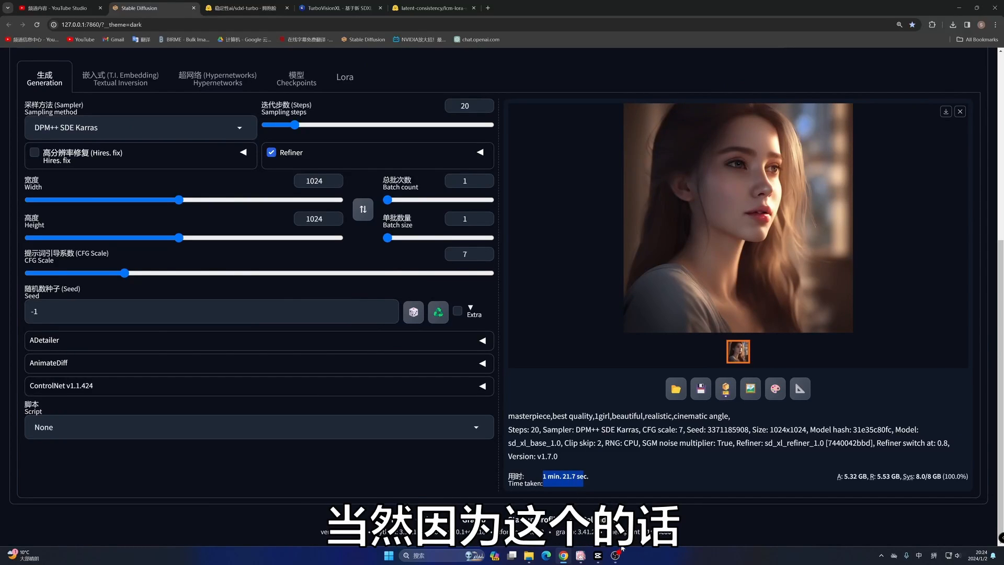
pyautogui.moveTo(616, 554)
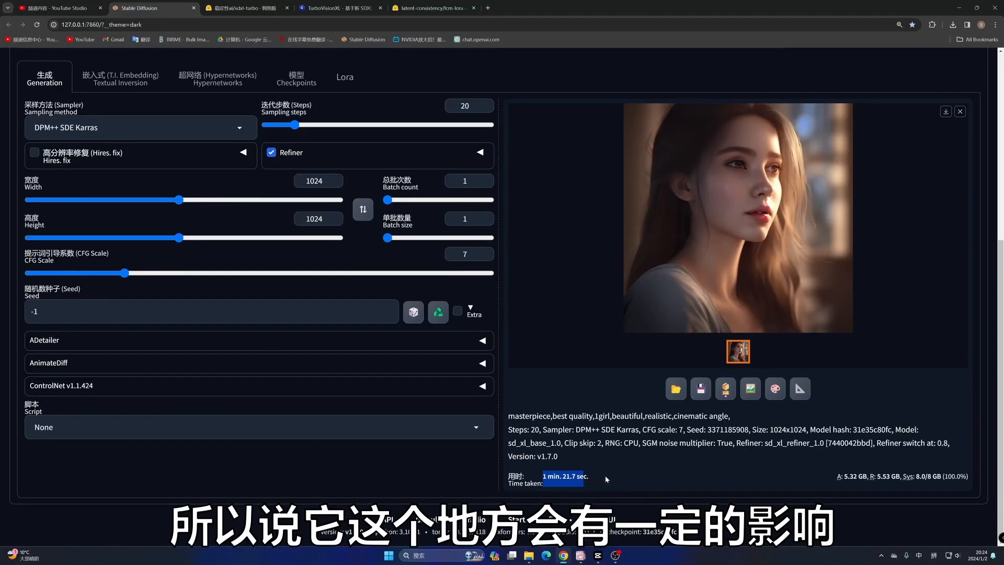
# Check the model name and the time taken for the new portrait with candles in the background
pyautogui.scroll(1, 575, 486)
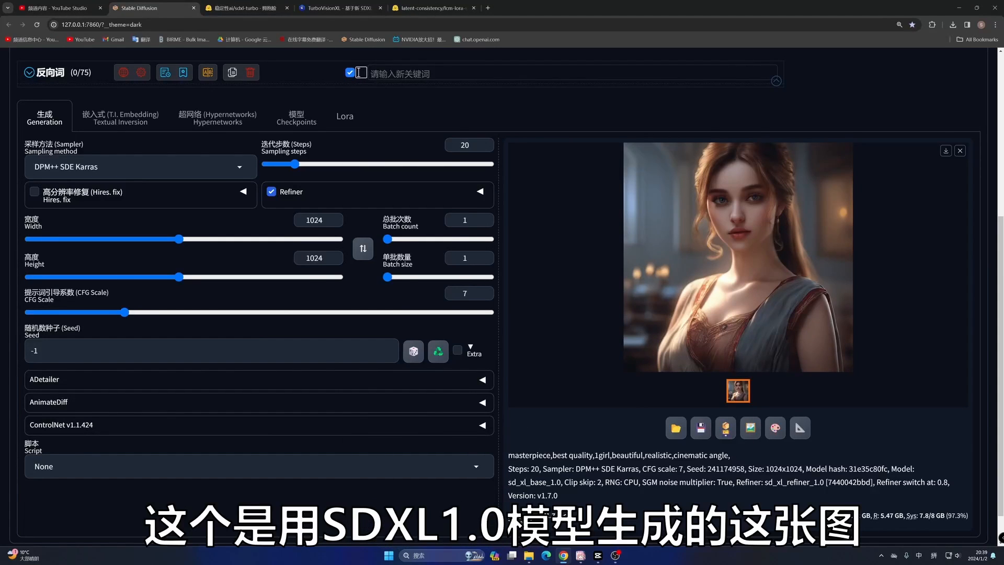
pyautogui.moveTo(506, 482); pyautogui.dragTo(560, 482)
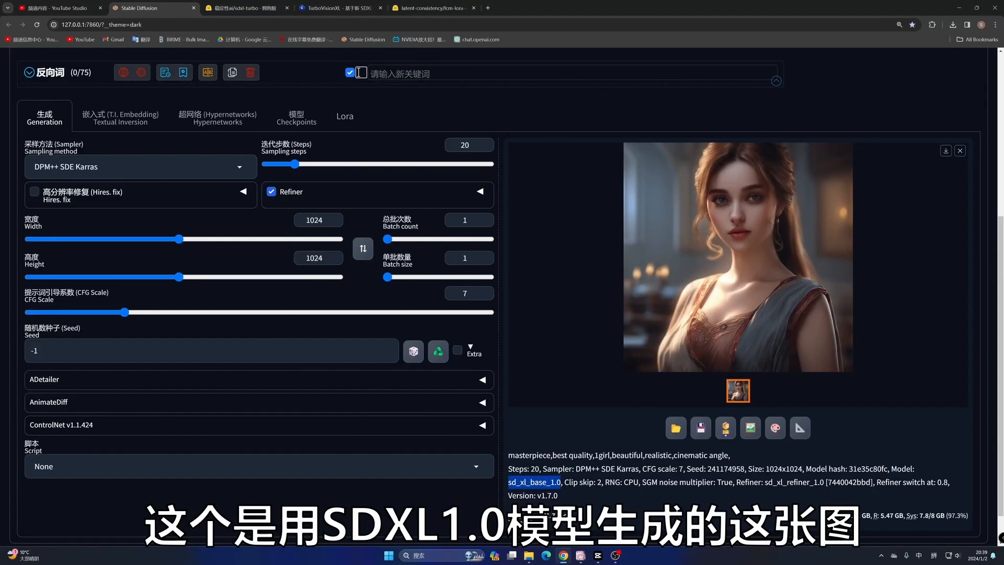
pyautogui.moveTo(543, 517); pyautogui.dragTo(561, 517)
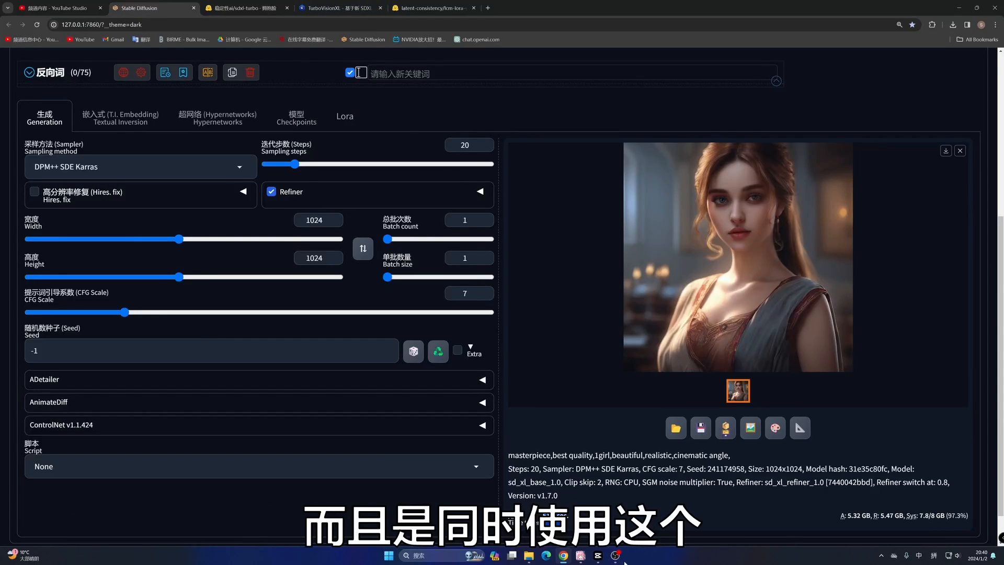
pyautogui.moveTo(617, 554)
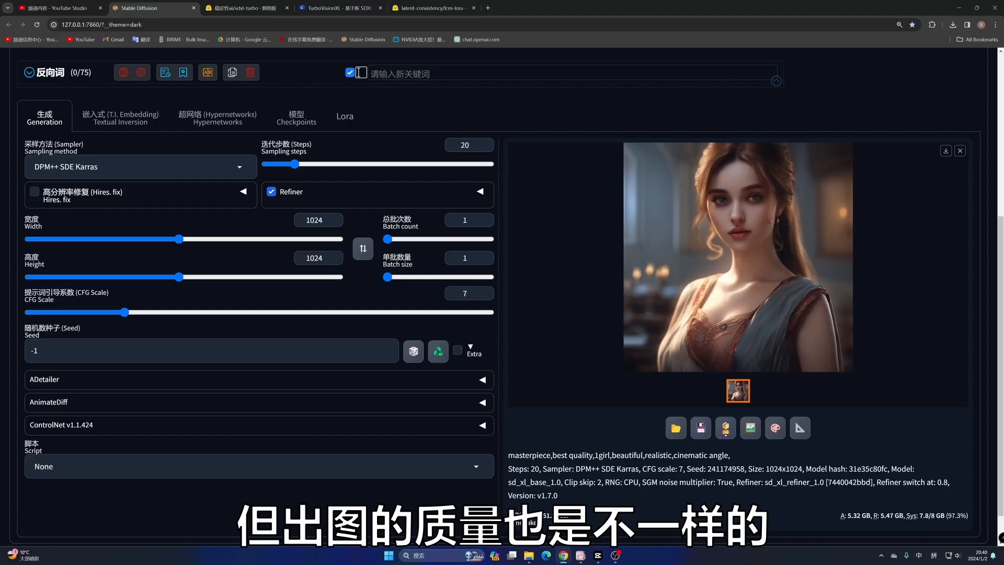
# Save the portrait with the candles to the 选定AI图片 folder as 3.2
pyautogui.rightClick(731, 240)
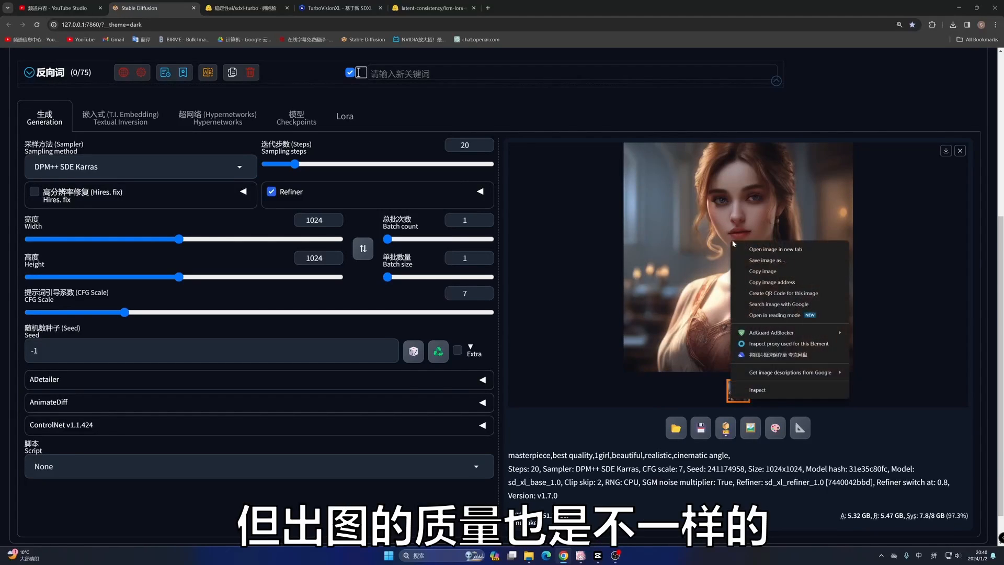
pyautogui.click(766, 260)
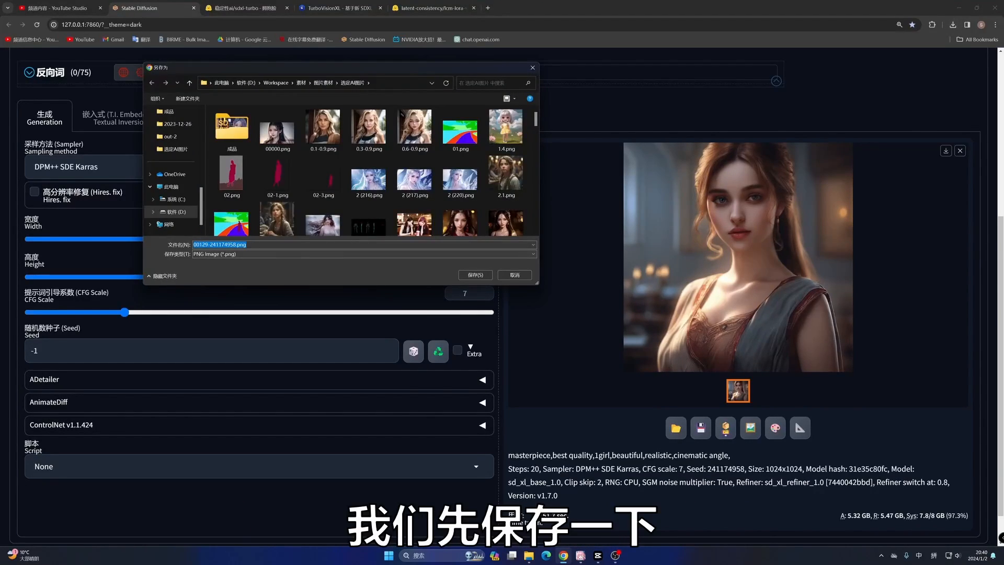
pyautogui.scroll(-2, 366, 172)
pyautogui.click(277, 129)
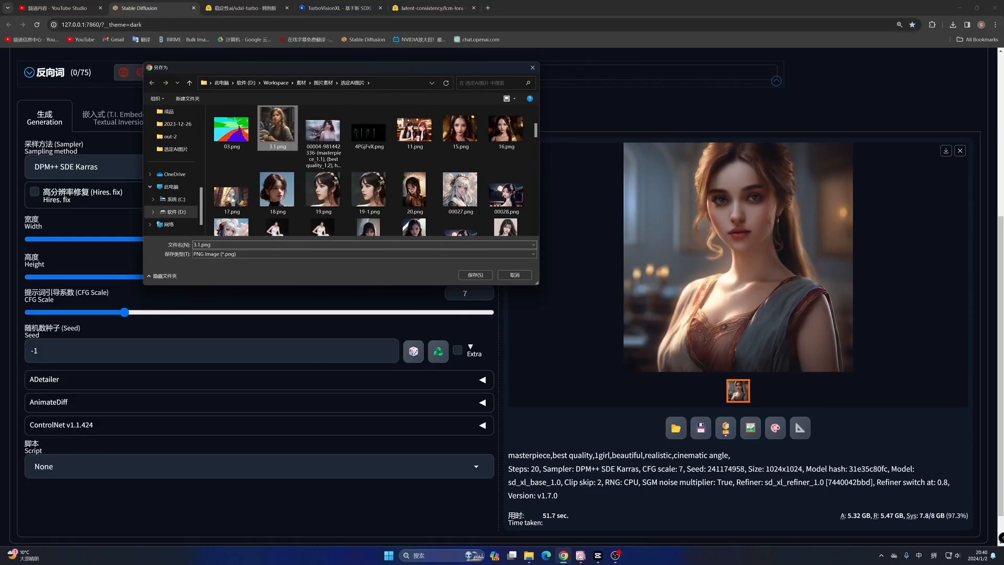
pyautogui.click(225, 245)
pyautogui.write('3.2')
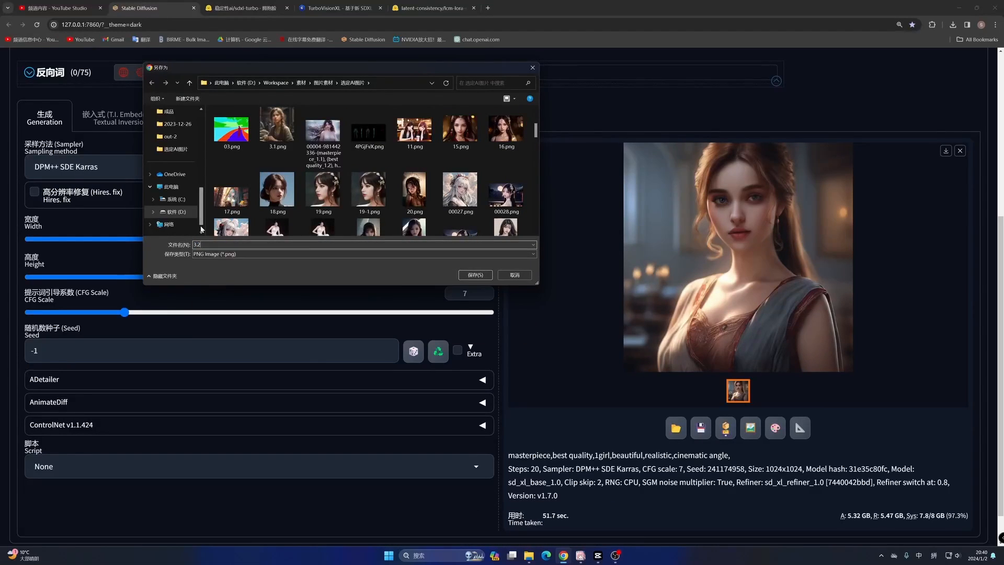
pyautogui.click(477, 278)
# Switch to File Explorer, open the 选定AI图片 folder and search it for "3."
pyautogui.click(529, 556)
pyautogui.click(32, 325)
pyautogui.click(779, 22)
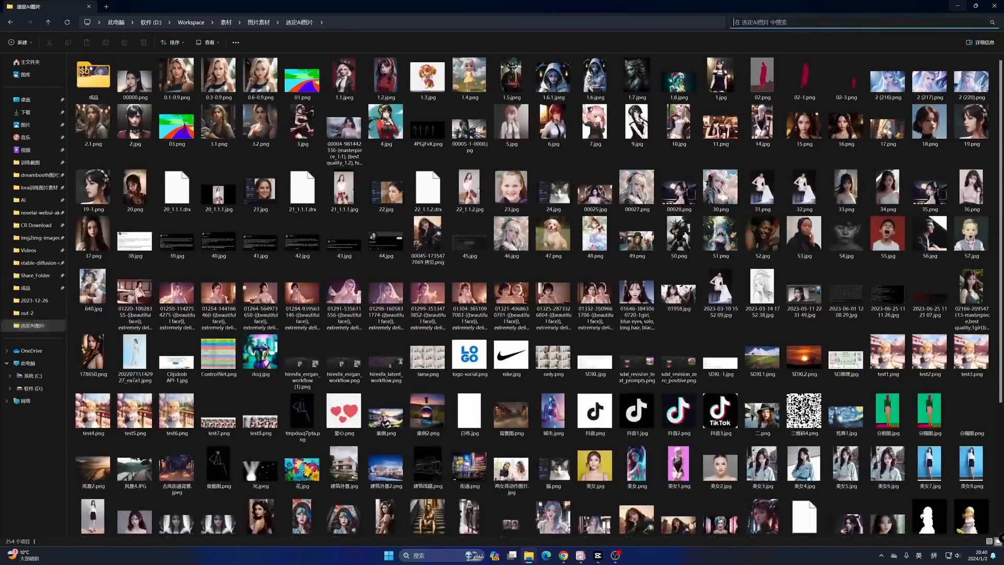
pyautogui.write('3.')
# Open 3.1.png and 3.2.png side by side in image viewers and enlarge both to compare their quality
pyautogui.doubleClick(96, 81)
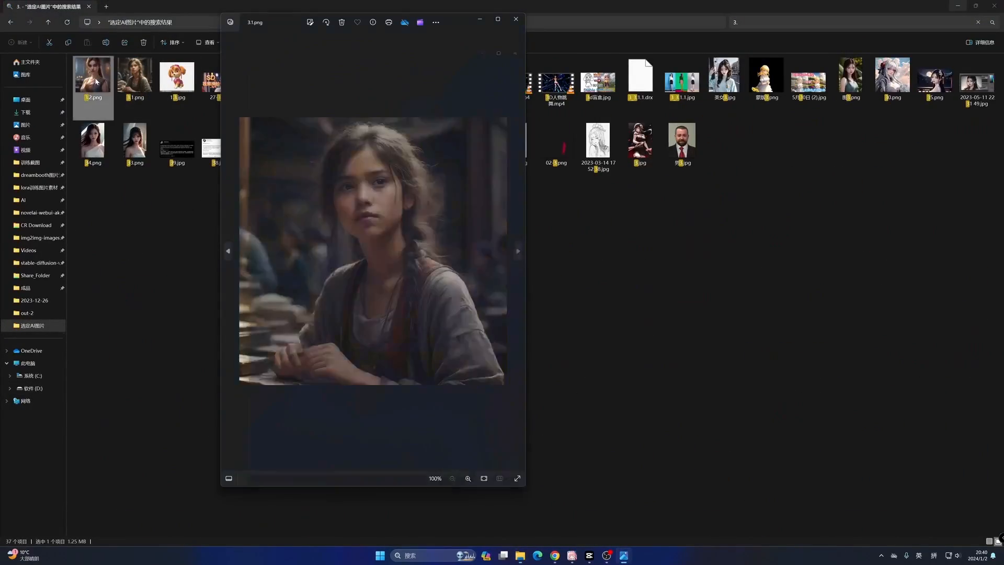
pyautogui.moveTo(498, 18)
pyautogui.click(483, 57)
pyautogui.click(126, 110)
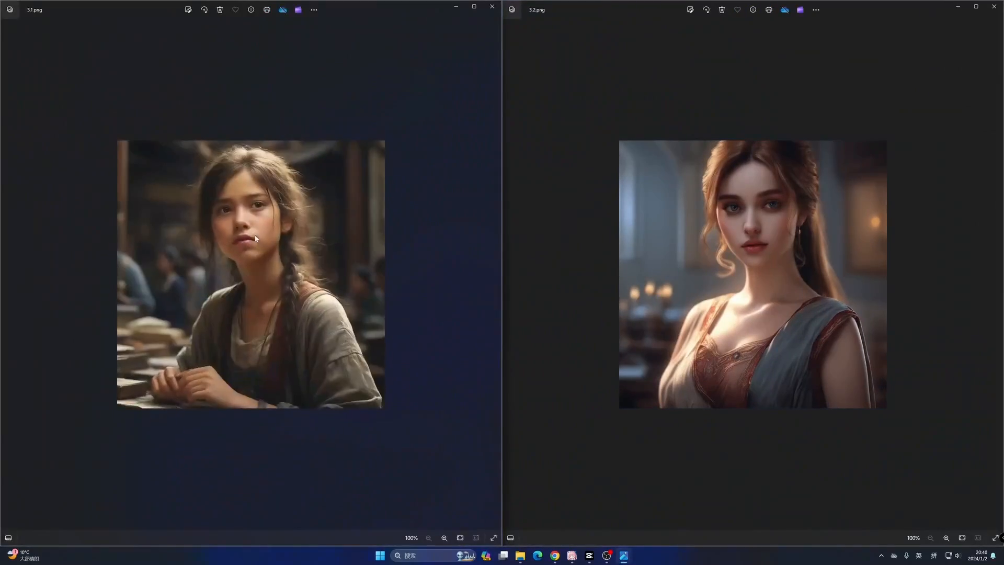
pyautogui.scroll(2, 256, 238)
pyautogui.scroll(2, 699, 243)
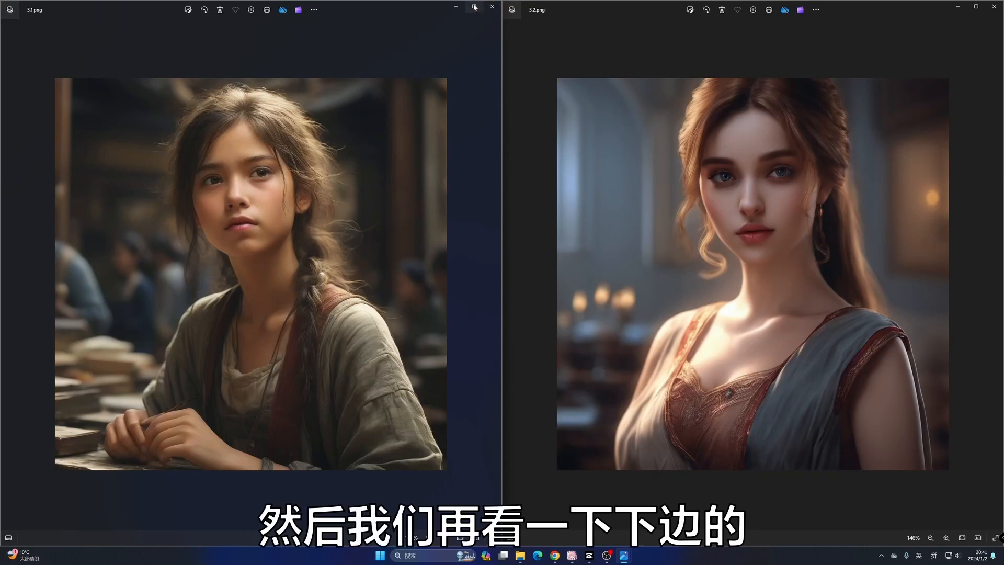
# Minimise both image viewers and File Explorer to return to the Stable Diffusion web UI
pyautogui.click(454, 7)
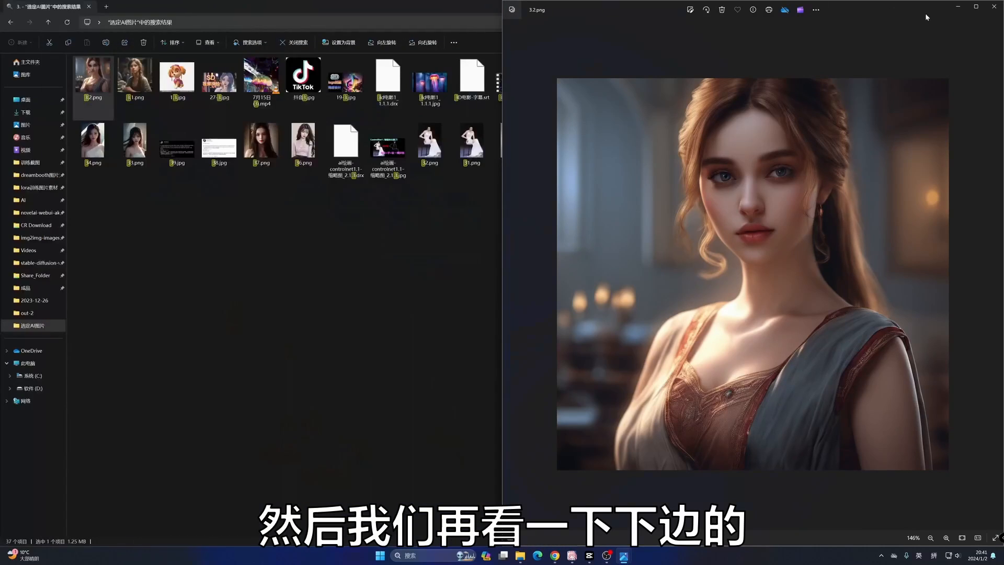
pyautogui.click(957, 8)
pyautogui.click(957, 8)
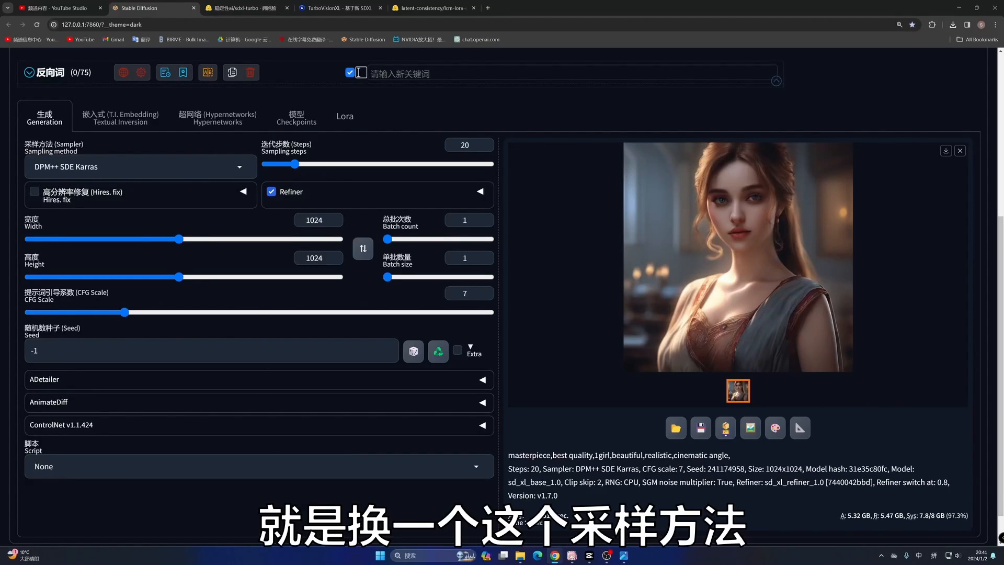
# Set the sampling method to Euler a, generate an image and check its time taken
pyautogui.click(141, 167)
pyautogui.click(53, 236)
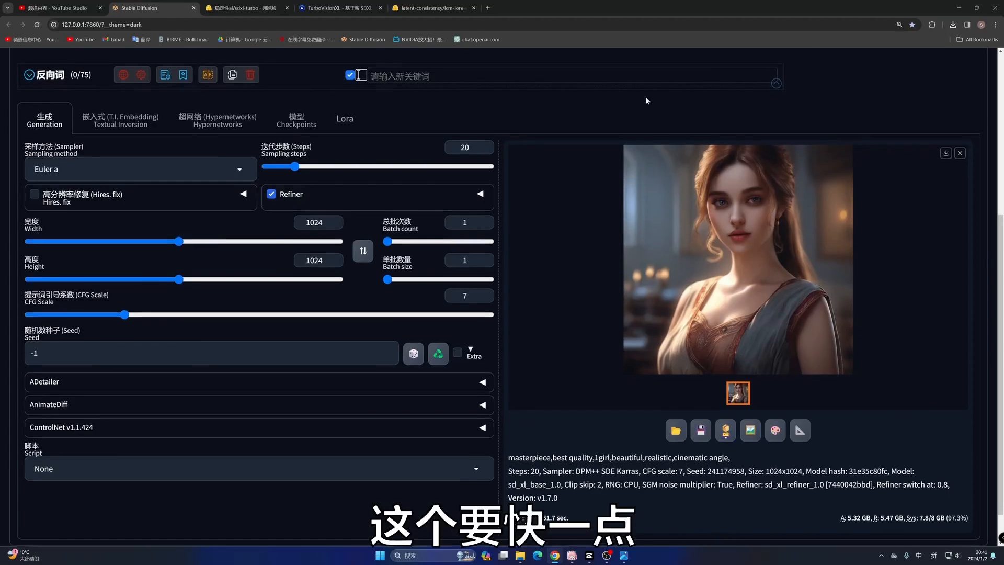
pyautogui.scroll(4, 645, 96)
pyautogui.click(860, 131)
pyautogui.scroll(-2, 831, 277)
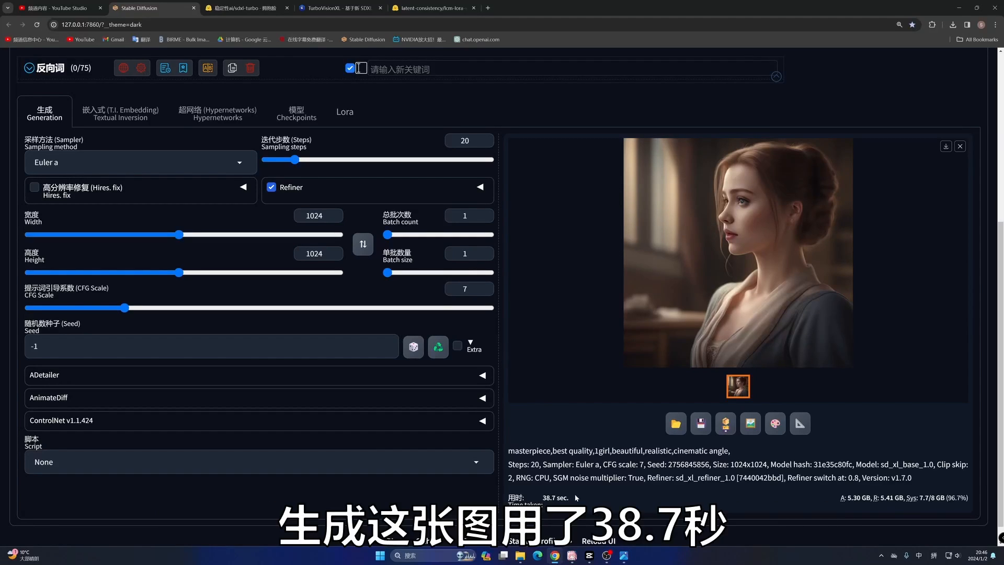
pyautogui.moveTo(576, 497); pyautogui.dragTo(539, 498)
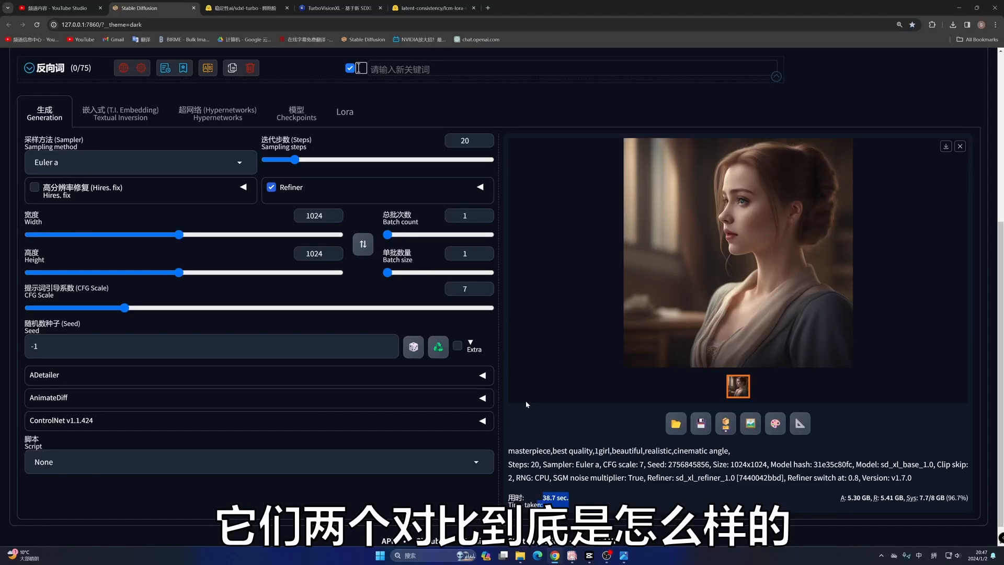
# Check the web UI's version number and set the sampling method to LCM
pyautogui.scroll(-1, 524, 402)
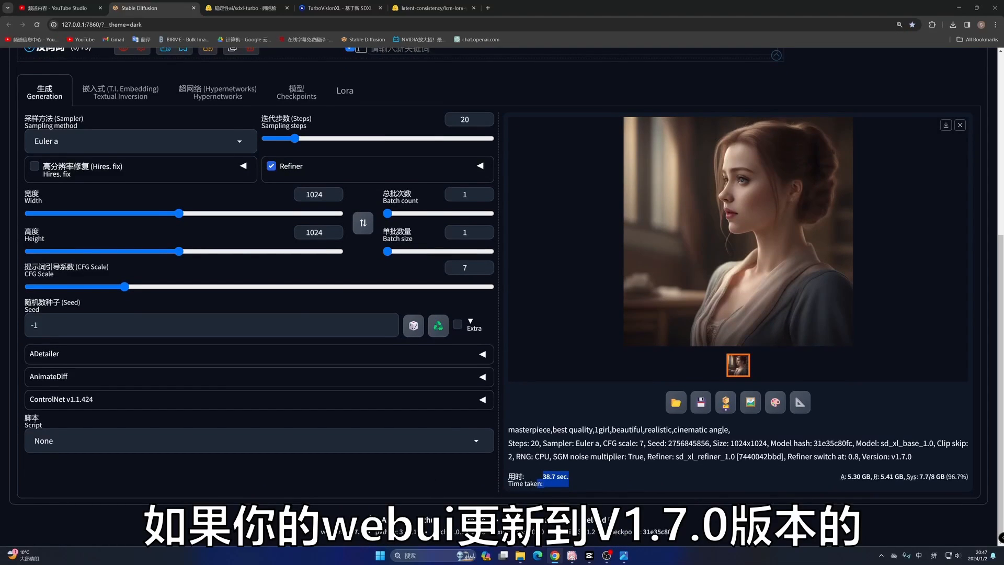
pyautogui.moveTo(345, 532); pyautogui.dragTo(364, 532)
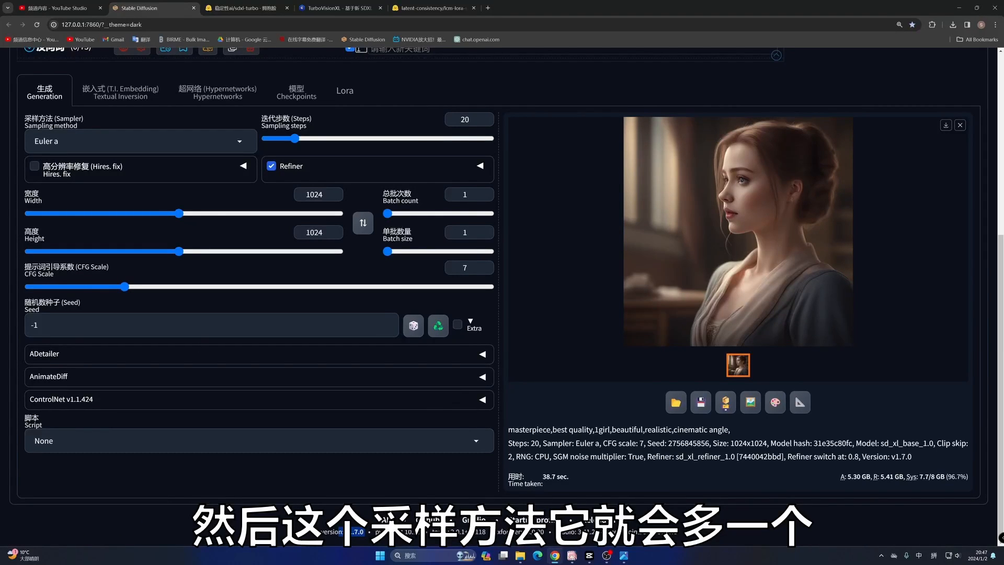
pyautogui.click(100, 141)
pyautogui.scroll(-3, 95, 506)
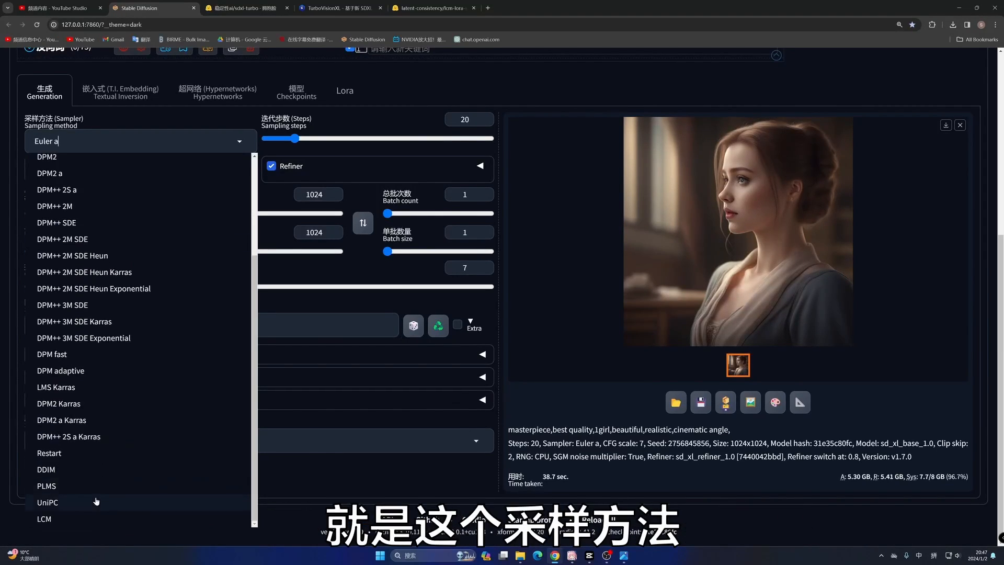
pyautogui.click(56, 519)
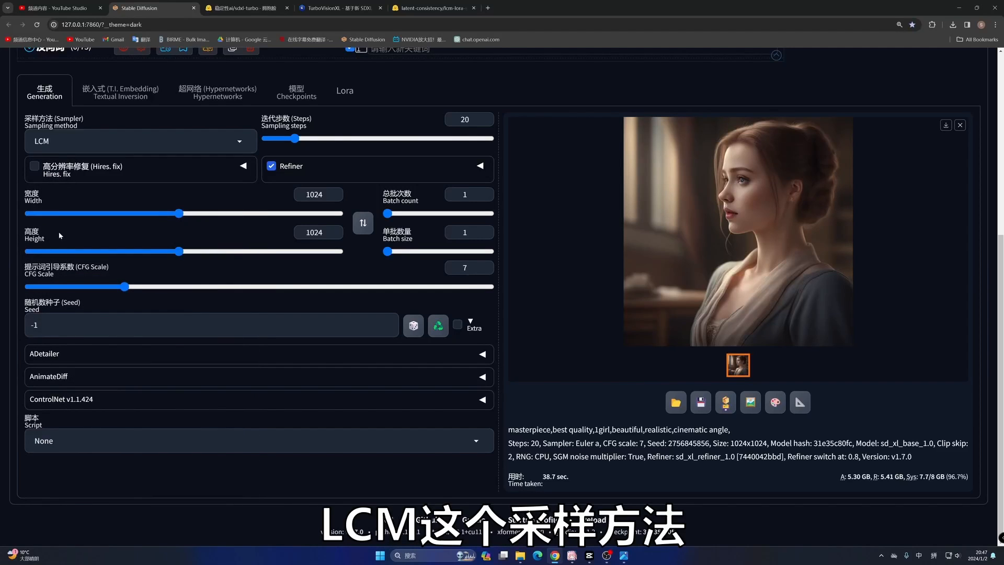
# Switch to the Hugging Face lcm-lora-sdxl page, check its range of inference steps and open the lcm-lora-sdxl model from the table
pyautogui.scroll(5, 502, 292)
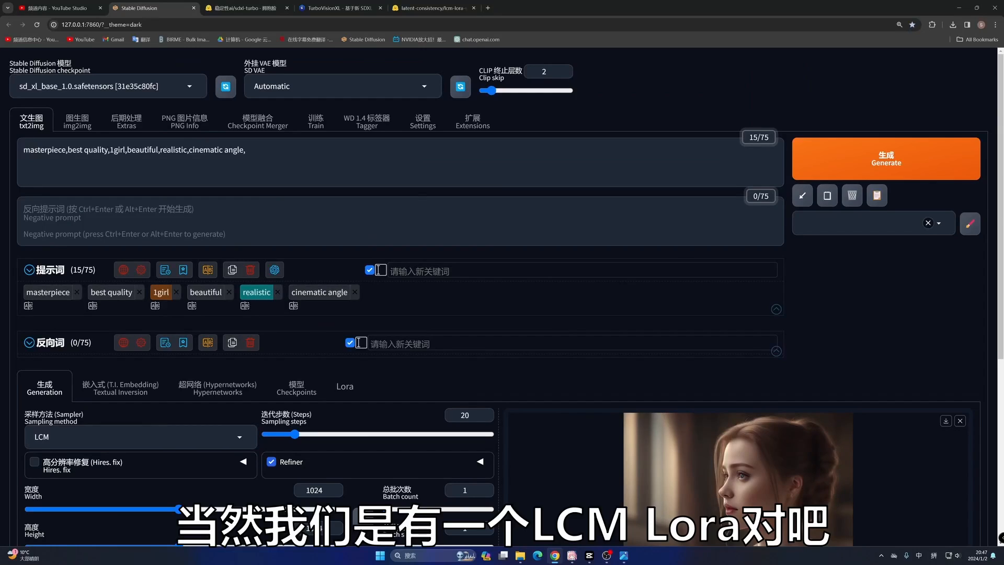
pyautogui.click(246, 151)
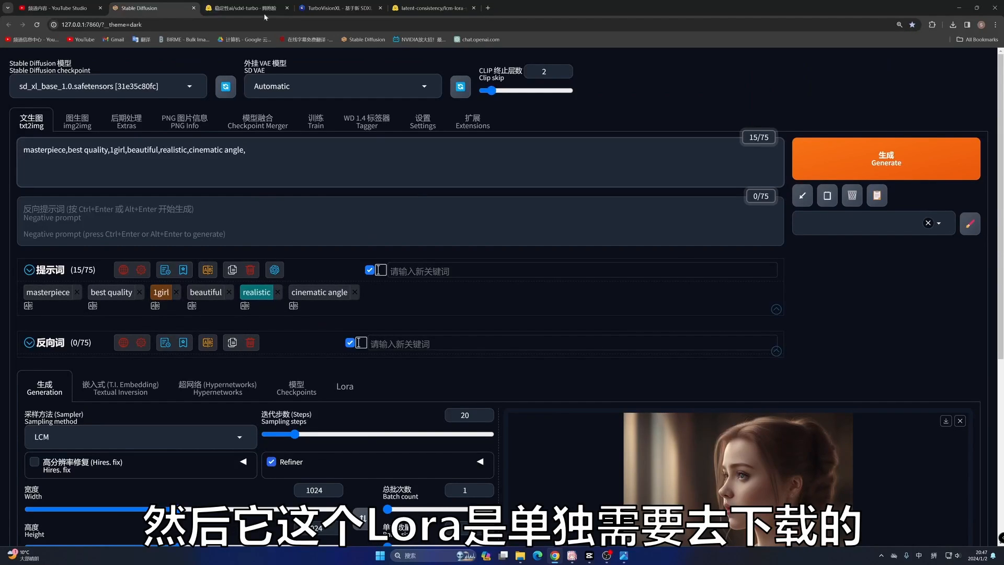
pyautogui.click(429, 8)
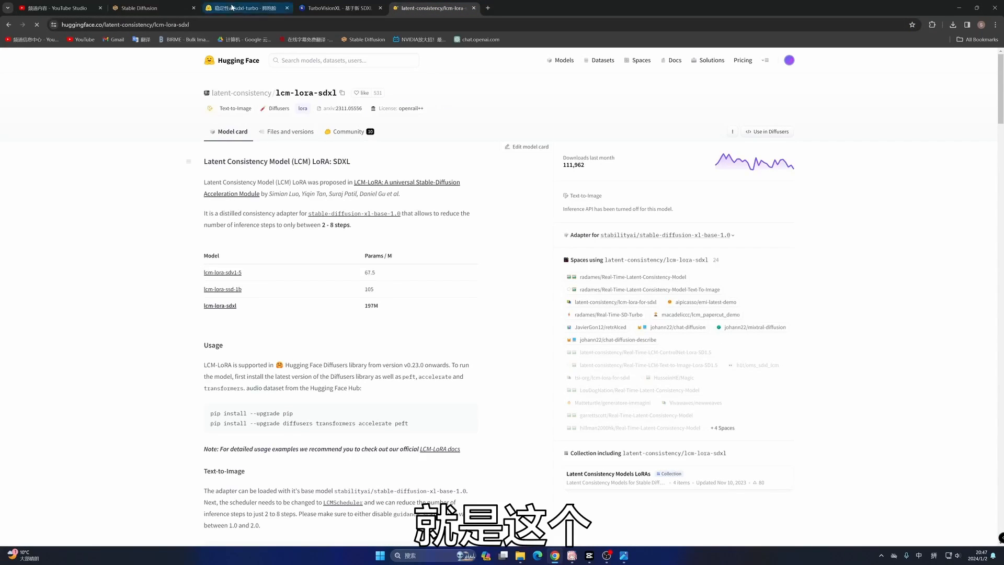
pyautogui.click(241, 25)
pyautogui.click(240, 25)
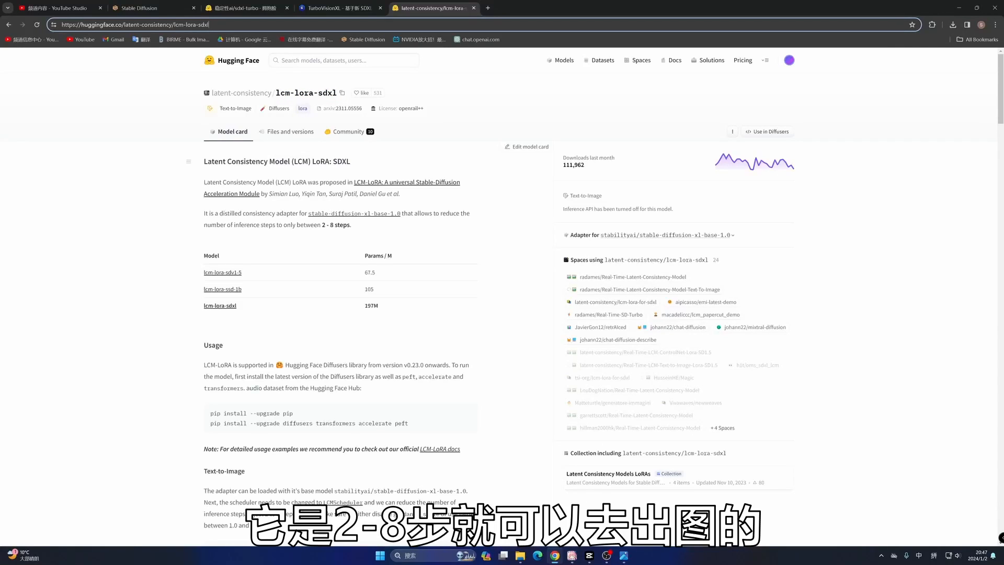
pyautogui.moveTo(354, 228); pyautogui.dragTo(311, 226)
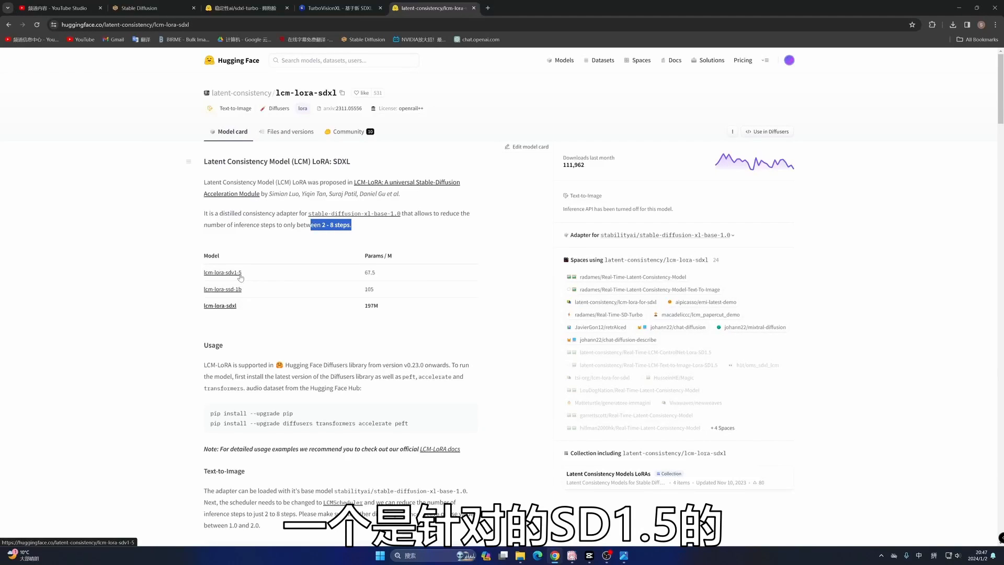
pyautogui.click(226, 308)
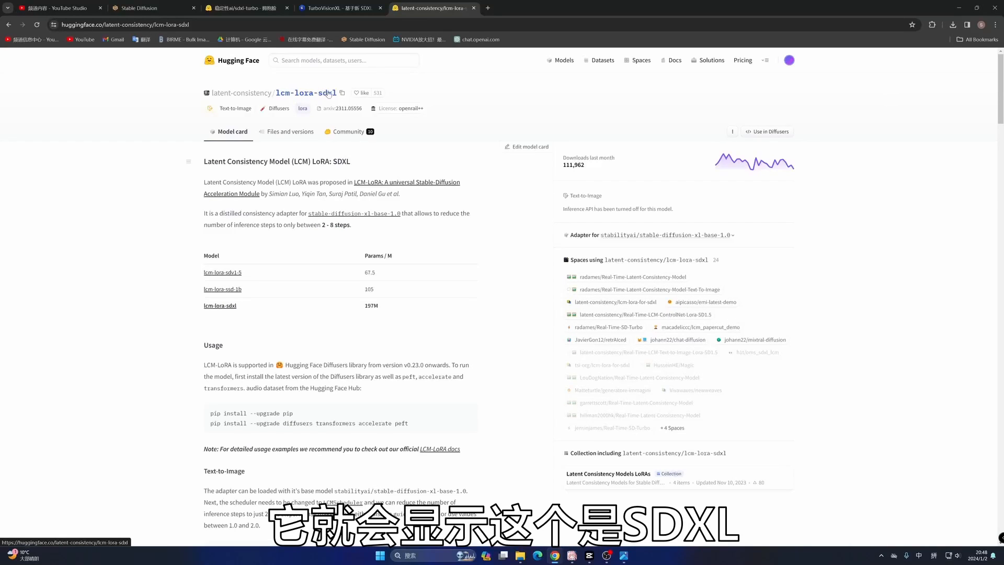
# Read through the lcm-lora-sdxl model card's usage notes and open the model's file list
pyautogui.scroll(-5, 121, 375)
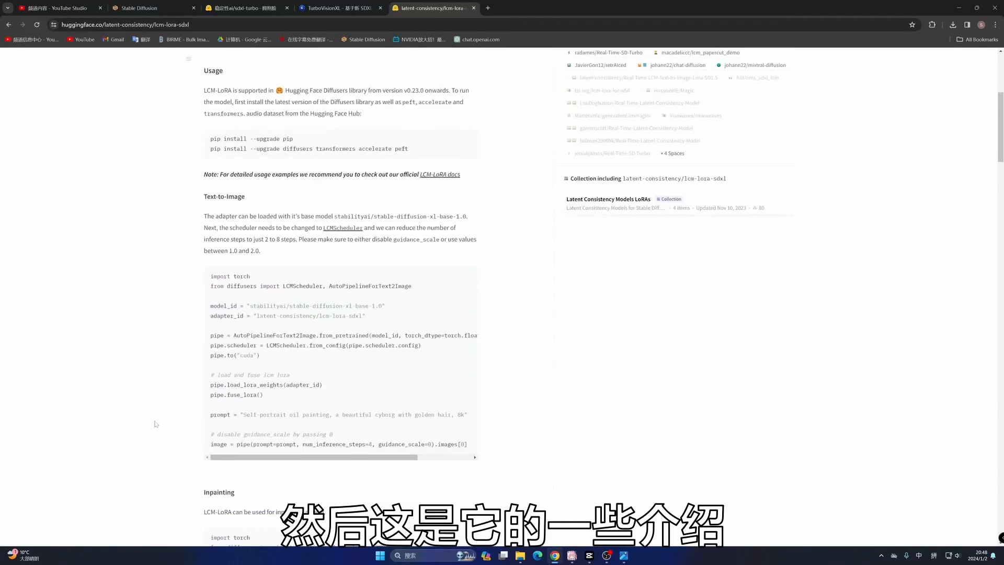
pyautogui.scroll(-3, 155, 423)
pyautogui.scroll(8, 156, 424)
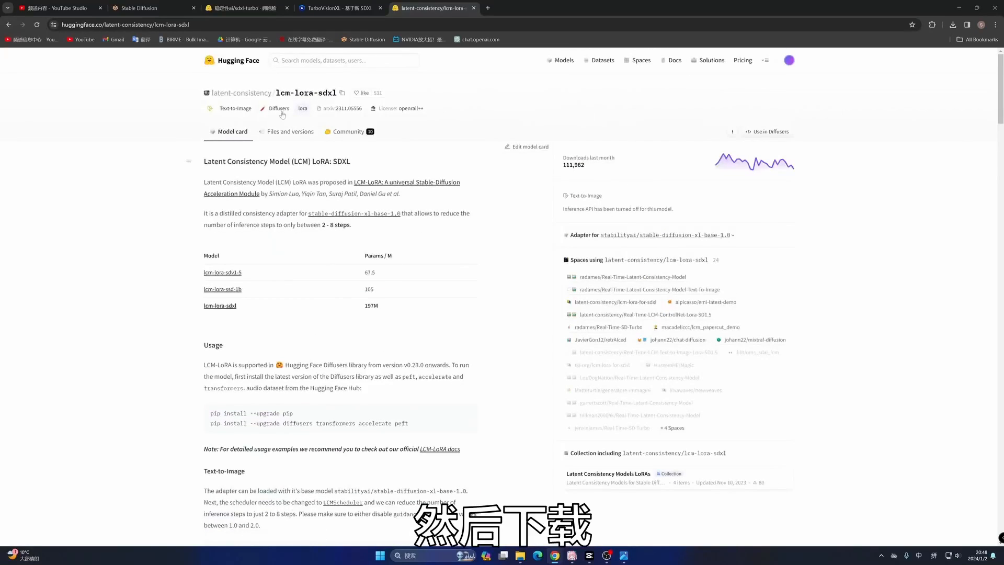
pyautogui.click(272, 132)
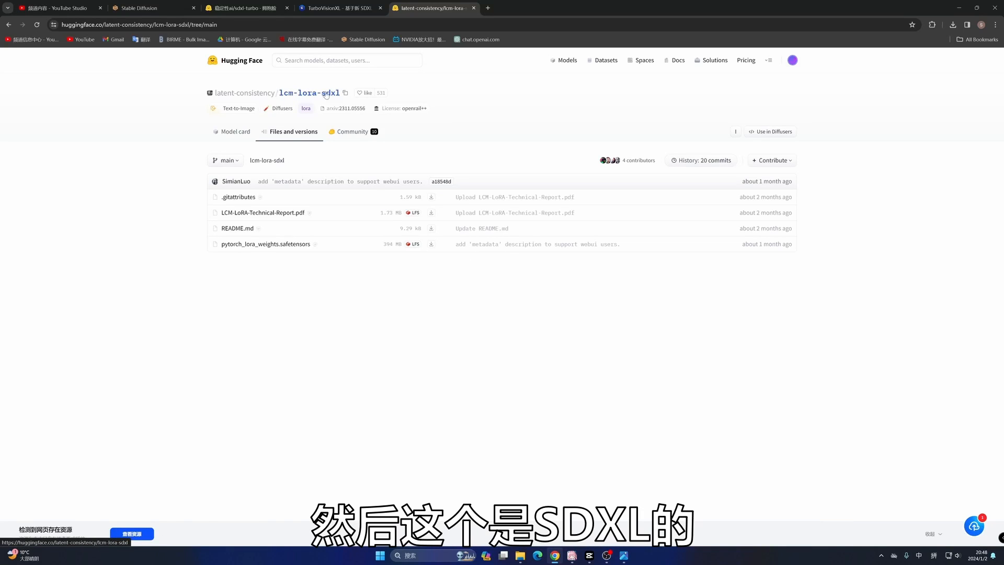
# Return to the model card, open the lcm-lora-sdv1-5 model from the table and view its file list
pyautogui.click(237, 132)
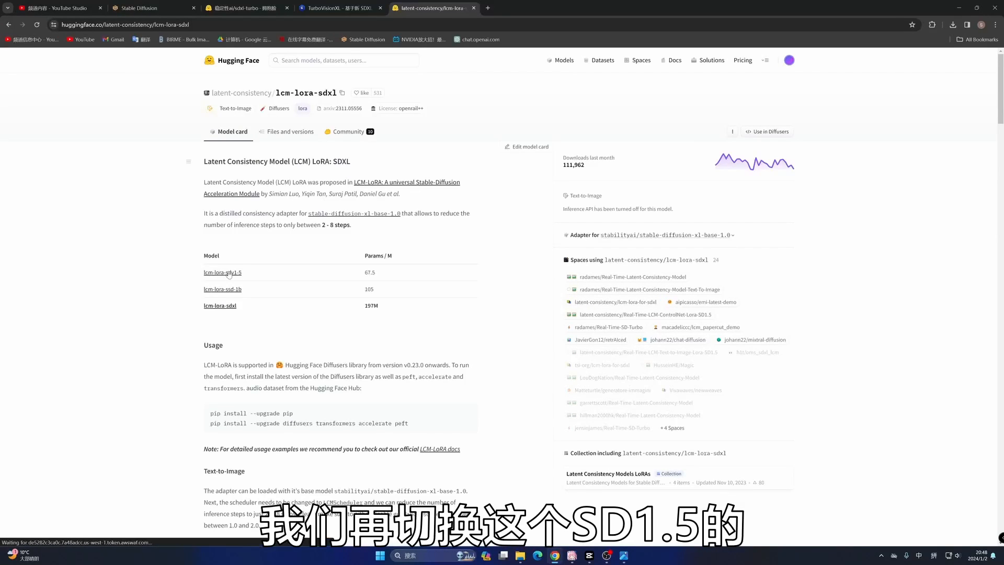
pyautogui.click(228, 272)
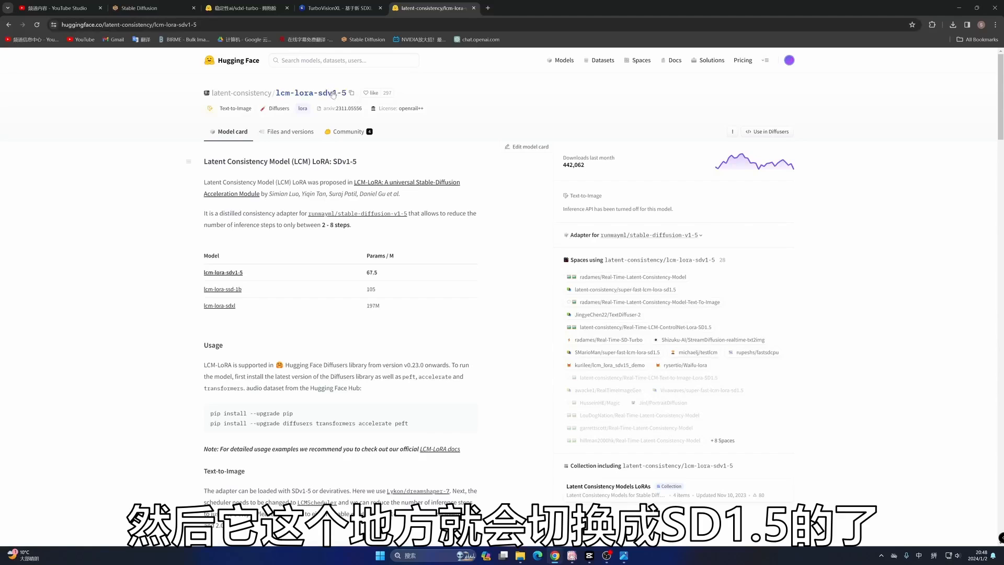
pyautogui.click(297, 135)
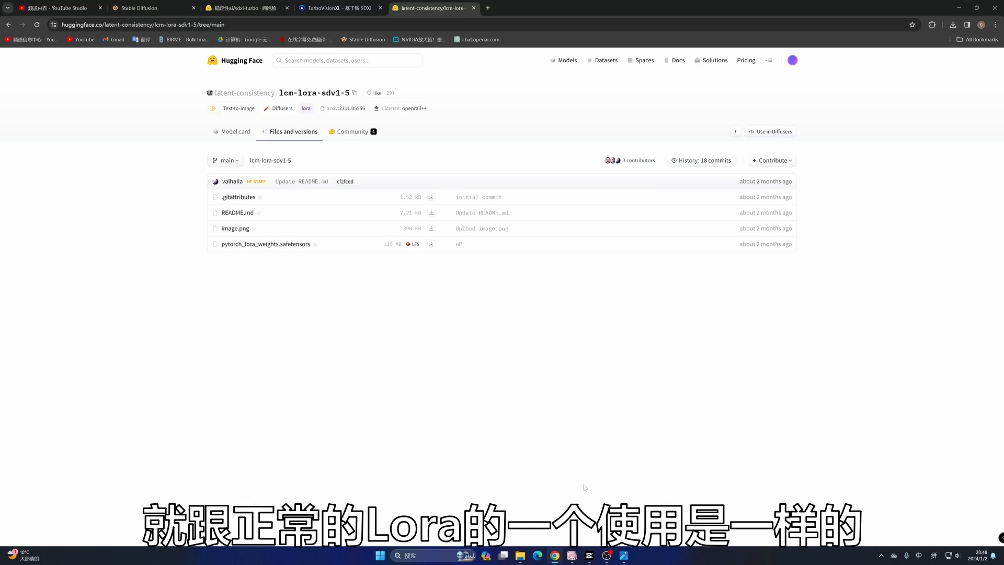
# Switch to File Explorer and open the models\Lora folder inside AI\stable-diffusion-webui
pyautogui.click(520, 555)
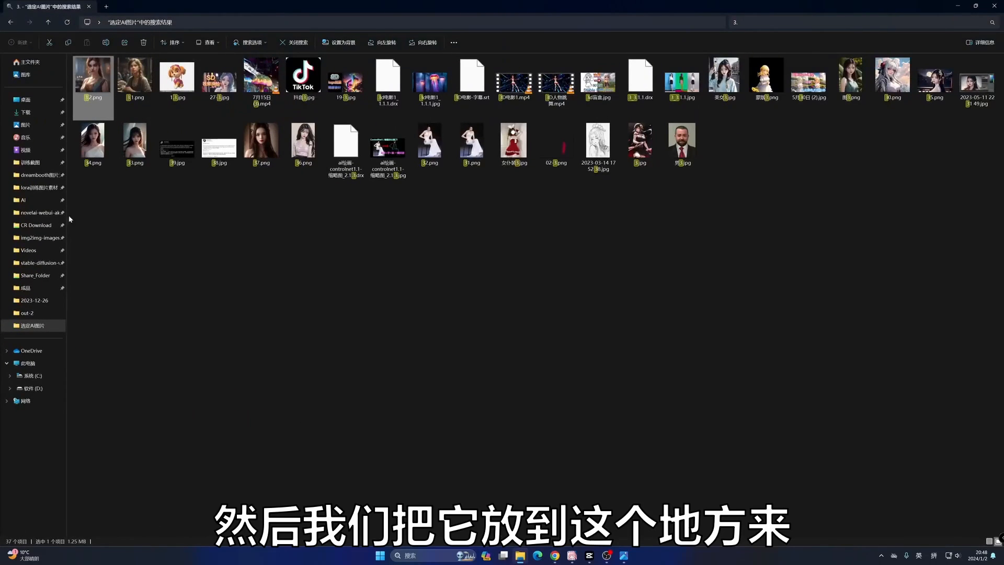
pyautogui.click(40, 268)
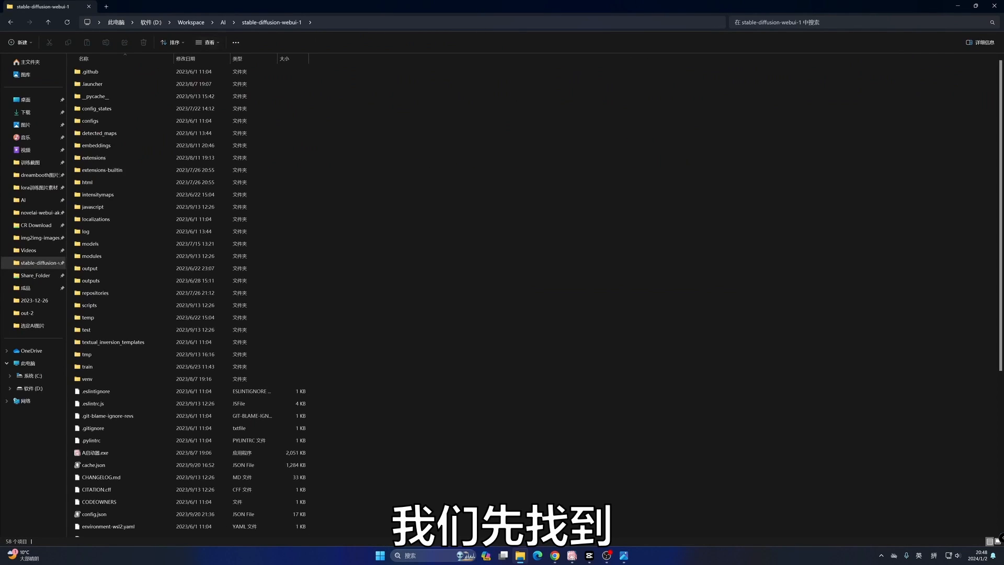
pyautogui.click(223, 22)
pyautogui.doubleClick(117, 195)
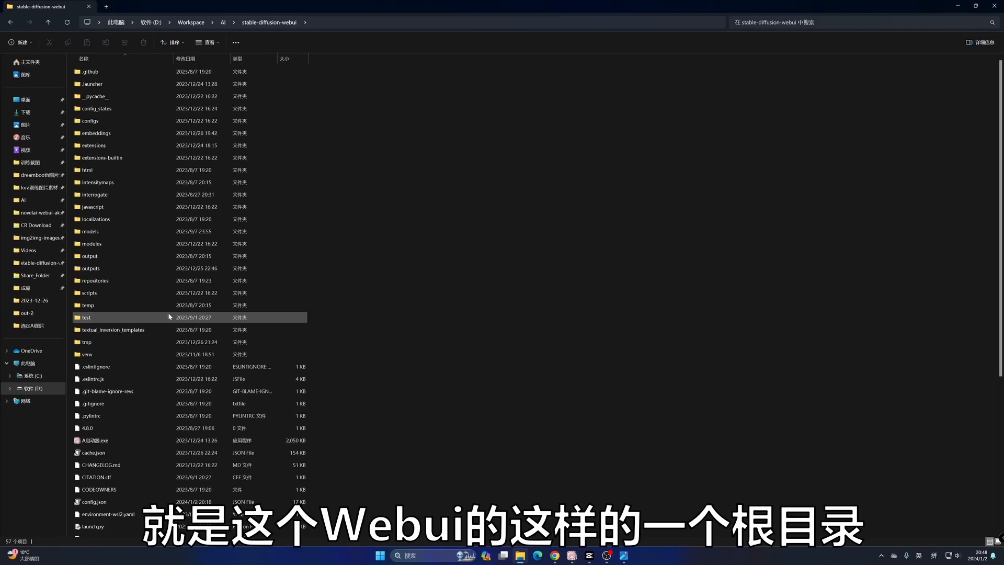
pyautogui.doubleClick(108, 233)
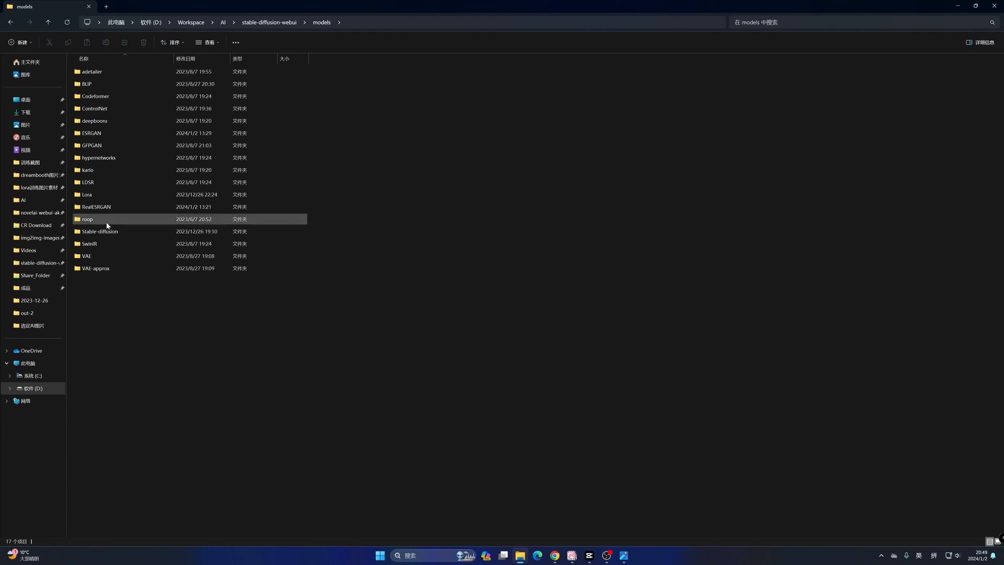
pyautogui.doubleClick(94, 195)
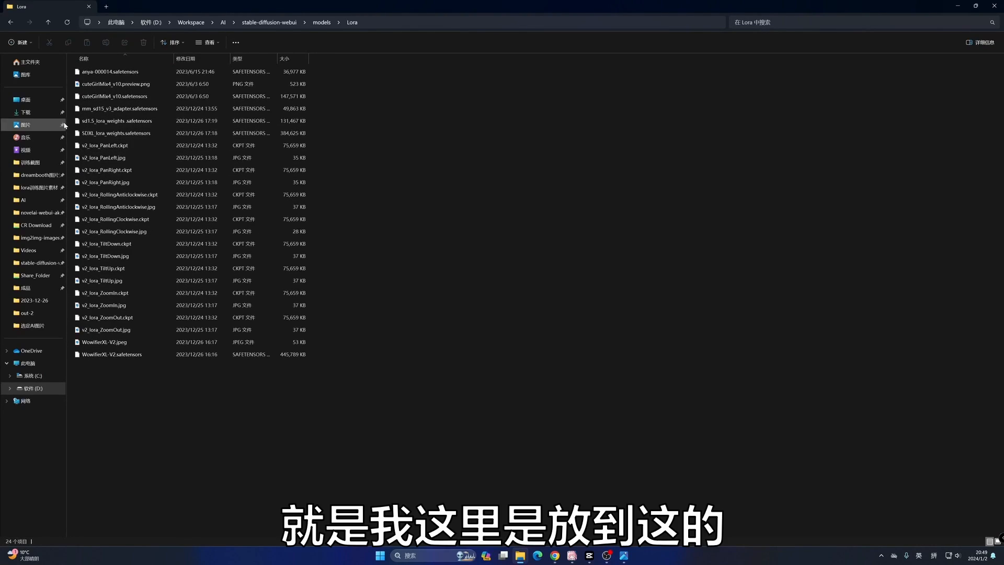
# Point out the sd1.5_lora_weights and SDXL_lora_weights files by selecting both, and return to the Stable Diffusion web UI
pyautogui.click(93, 123)
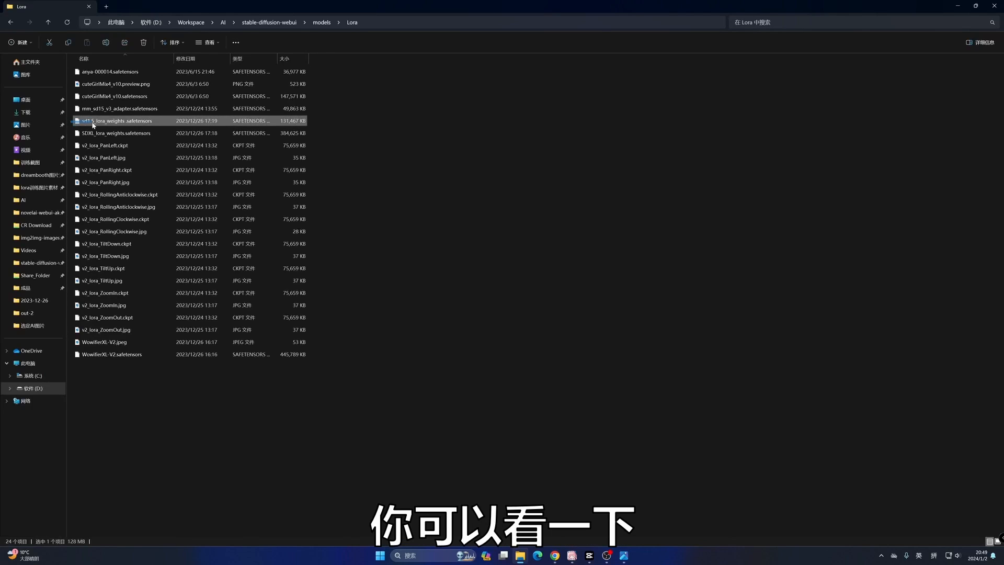
pyautogui.keyDown('ctrl'); pyautogui.click(86, 129); pyautogui.keyUp('ctrl')
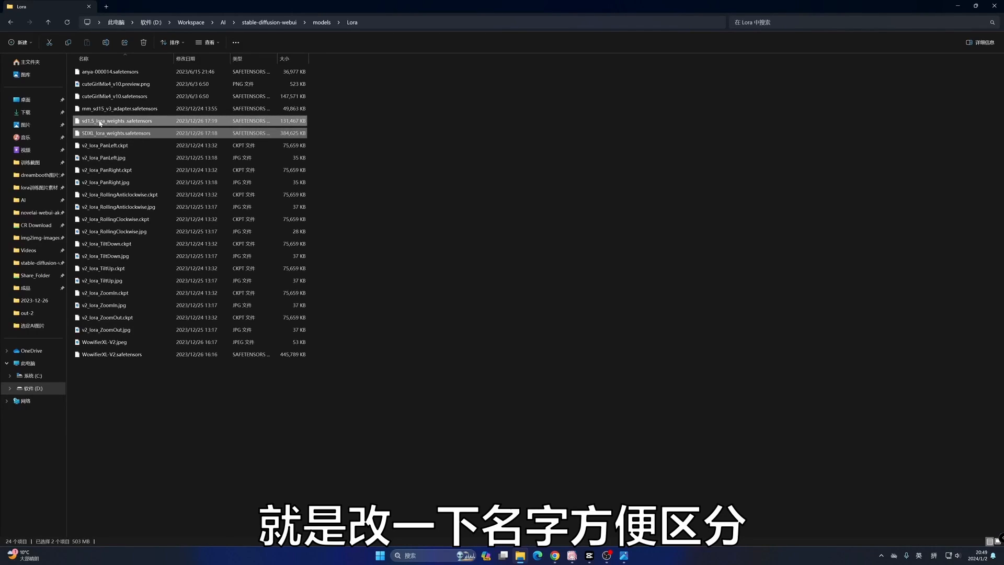
pyautogui.click(959, 8)
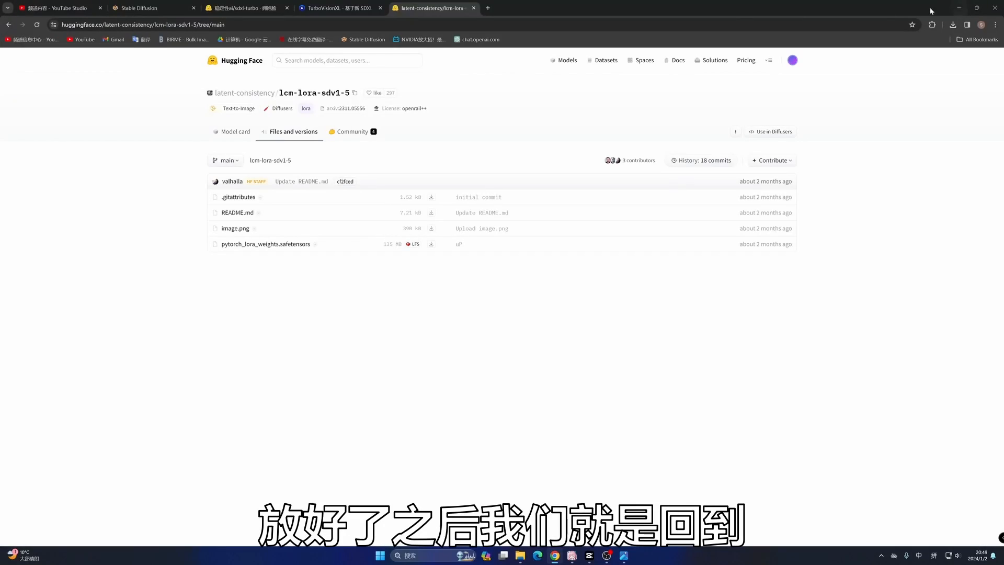
pyautogui.click(155, 8)
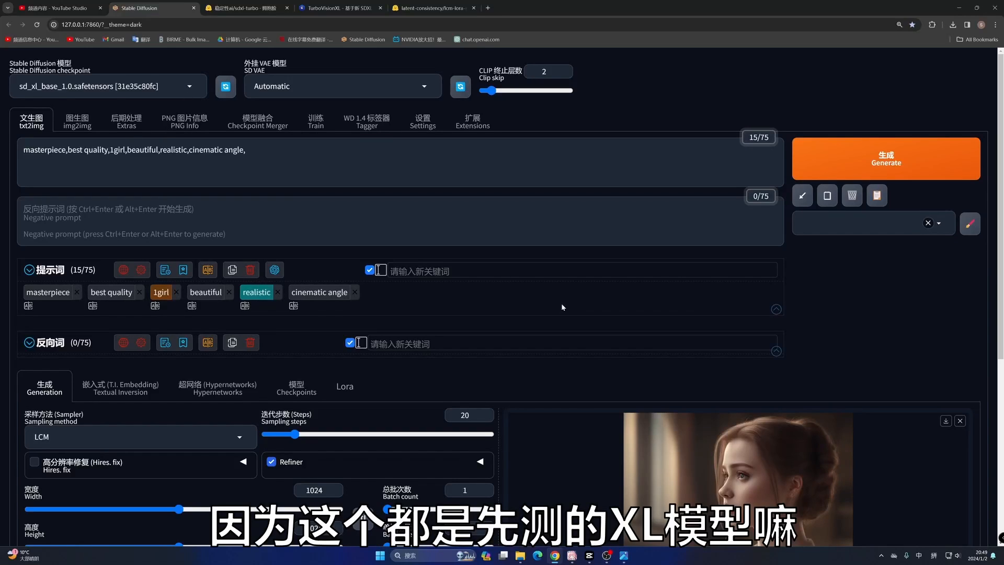
# Set the Stable Diffusion checkpoint to dreamshaperXL10_alpha2Xl10.safetensors and go to the generation settings
pyautogui.click(190, 85)
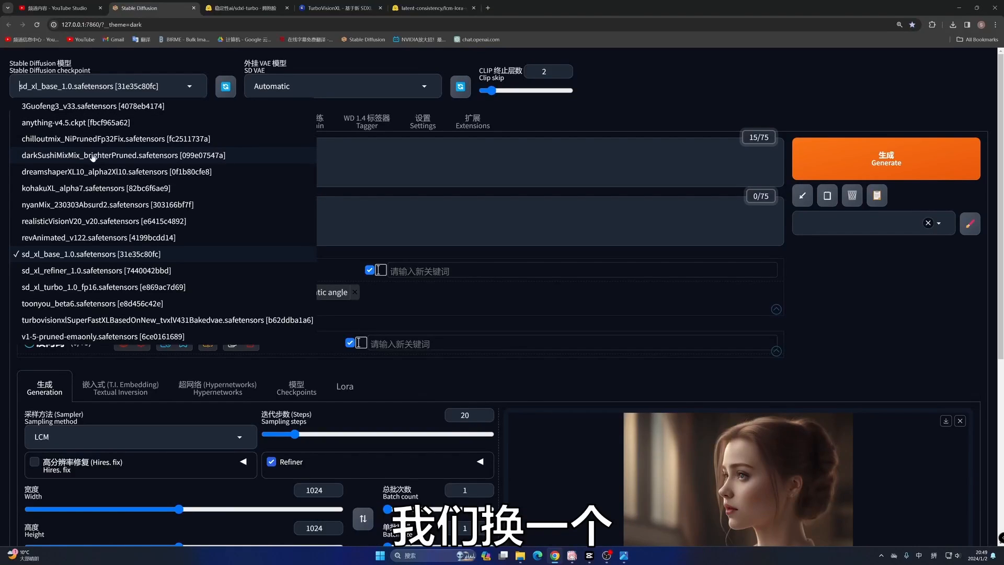
pyautogui.click(63, 173)
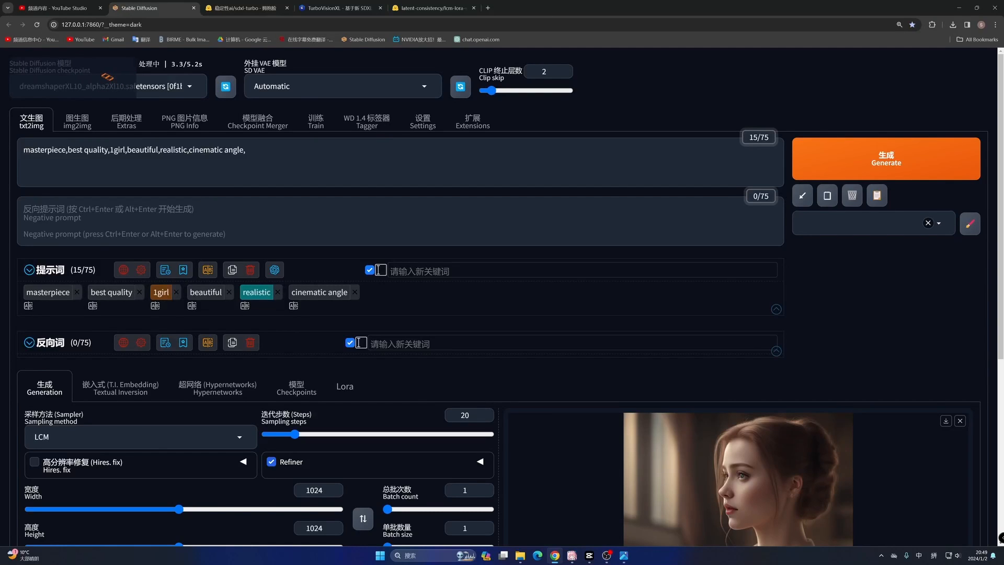
pyautogui.moveTo(45, 151); pyautogui.dragTo(193, 151)
pyautogui.scroll(-5, 243, 196)
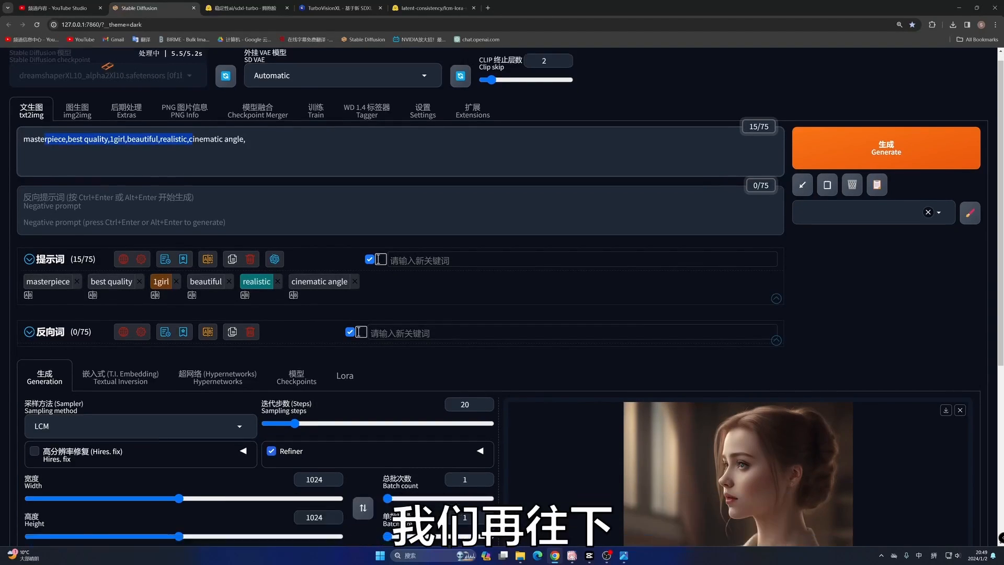
pyautogui.scroll(-1, 243, 196)
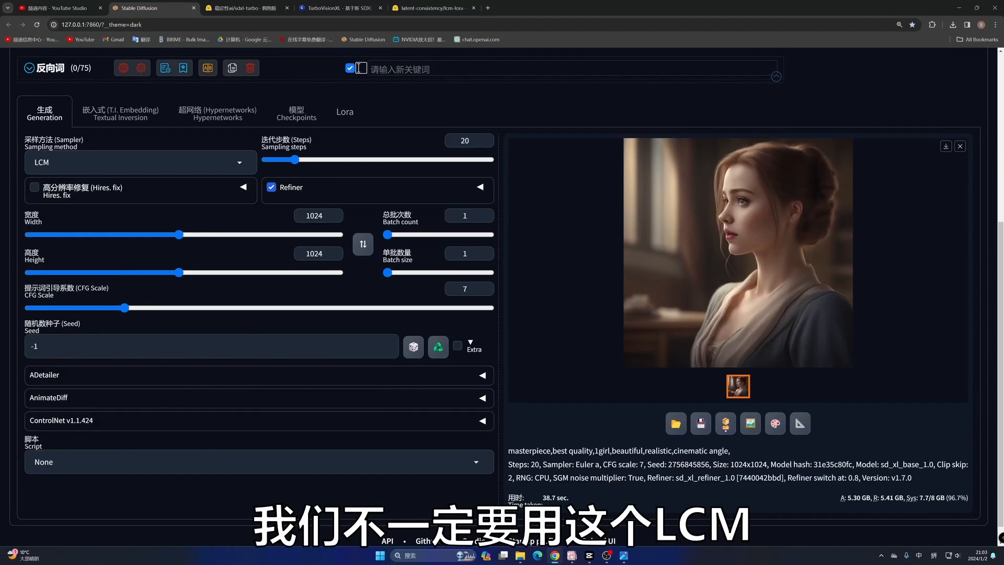
# Look through the available sampling methods, keep LCM, and check the loaded checkpoint
pyautogui.click(62, 162)
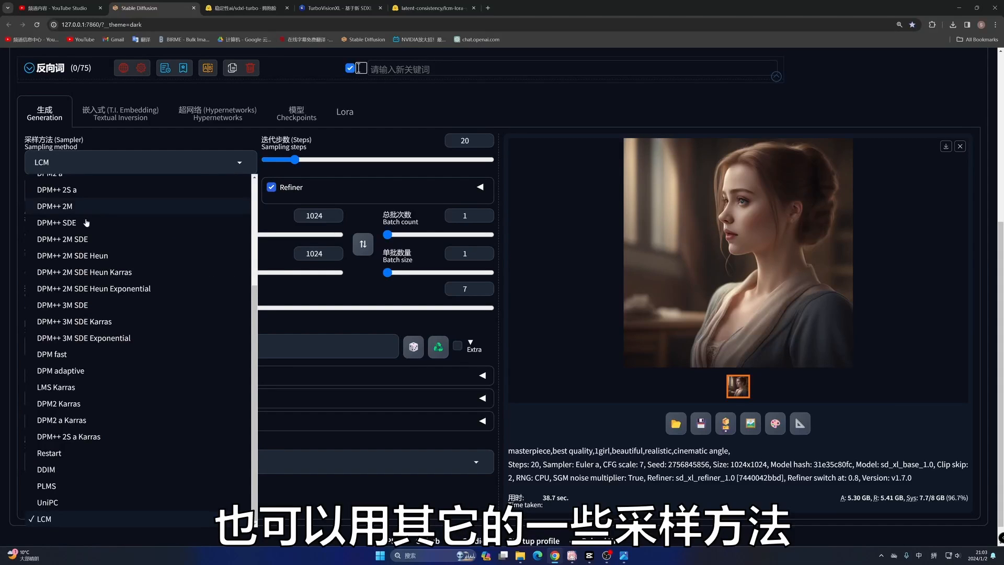
pyautogui.scroll(3, 62, 254)
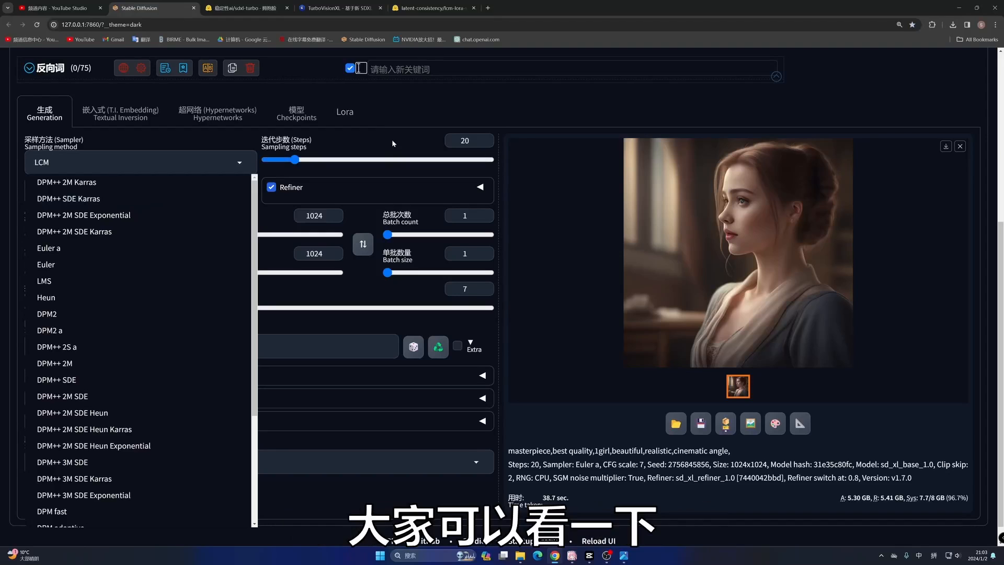
pyautogui.click(378, 124)
pyautogui.scroll(4, 379, 124)
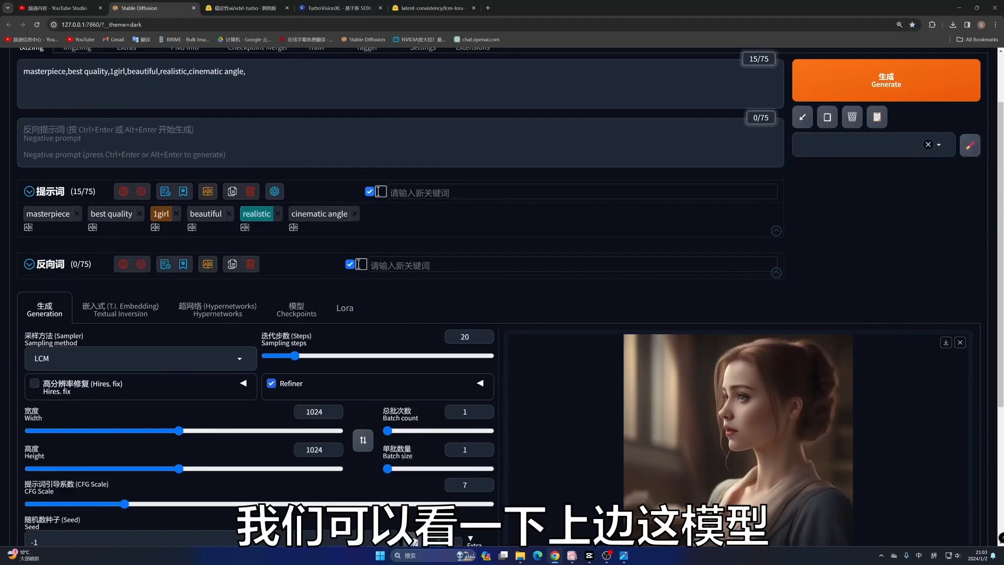
pyautogui.scroll(1, 378, 124)
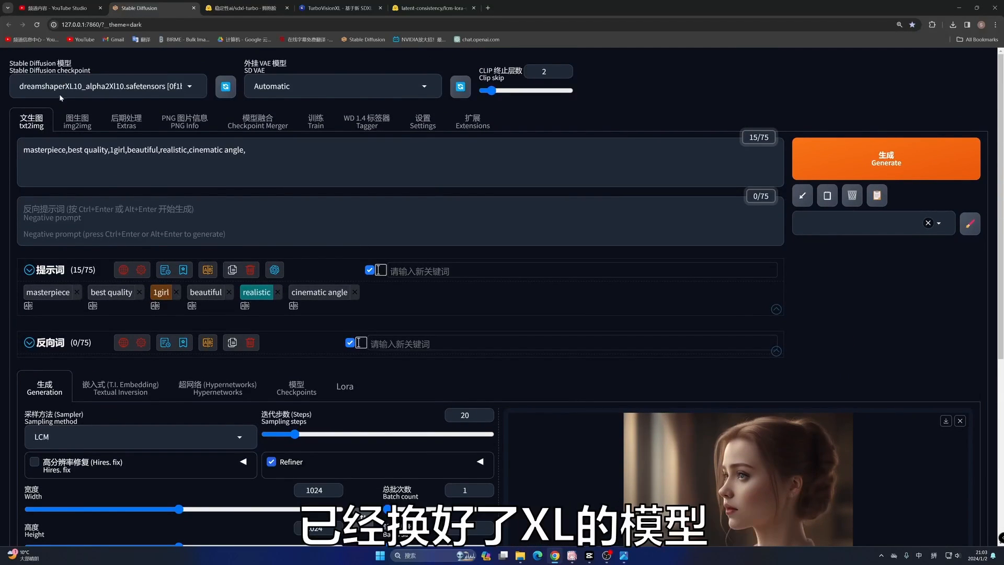
# Add the SDXL_lora_weights LoRA to the end of the prompt and keep its weight at 1
pyautogui.click(245, 150)
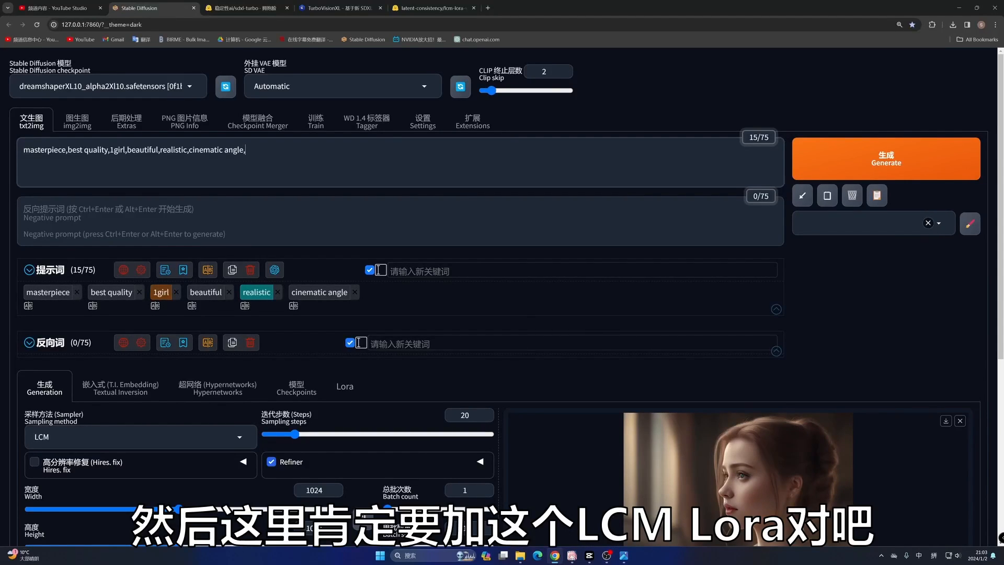
pyautogui.click(344, 387)
pyautogui.scroll(-3, 442, 310)
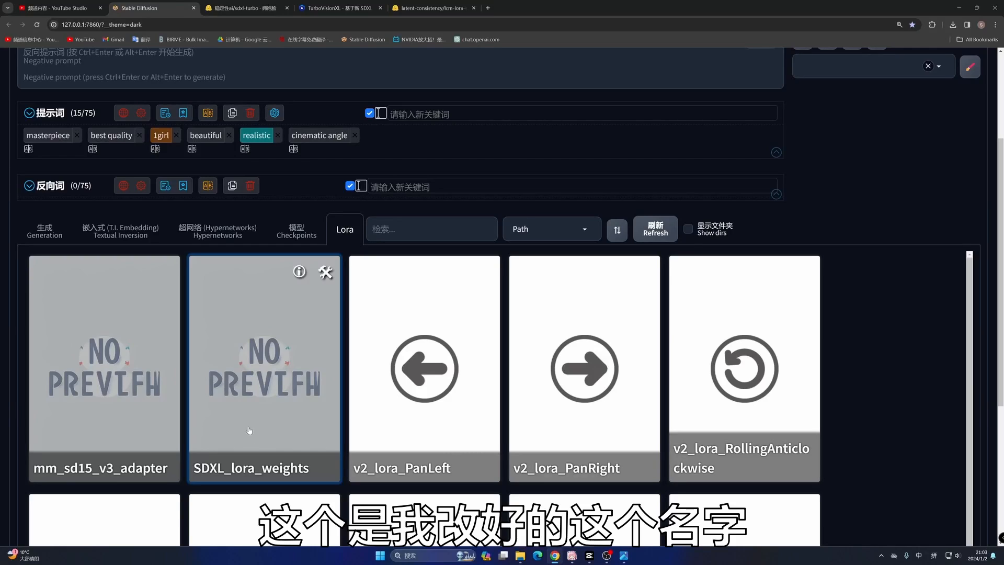
pyautogui.click(270, 362)
pyautogui.scroll(2, 301, 342)
pyautogui.scroll(1, 335, 157)
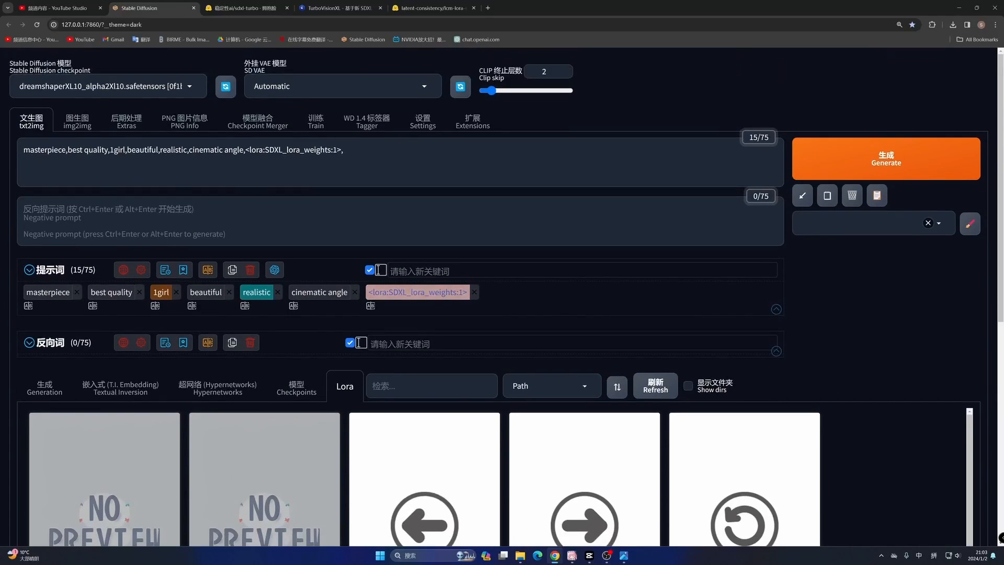
pyautogui.doubleClick(335, 149)
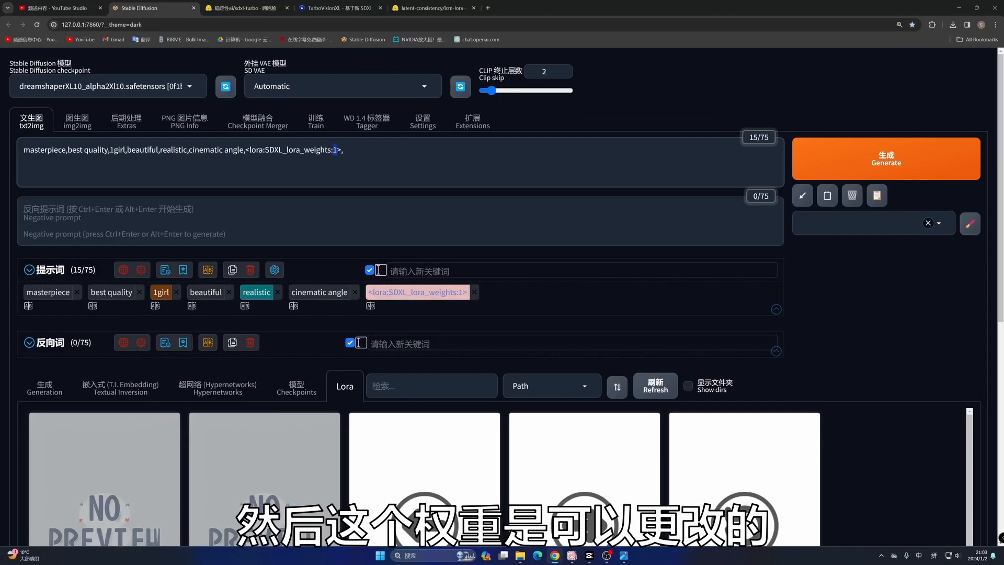
pyautogui.click(337, 150)
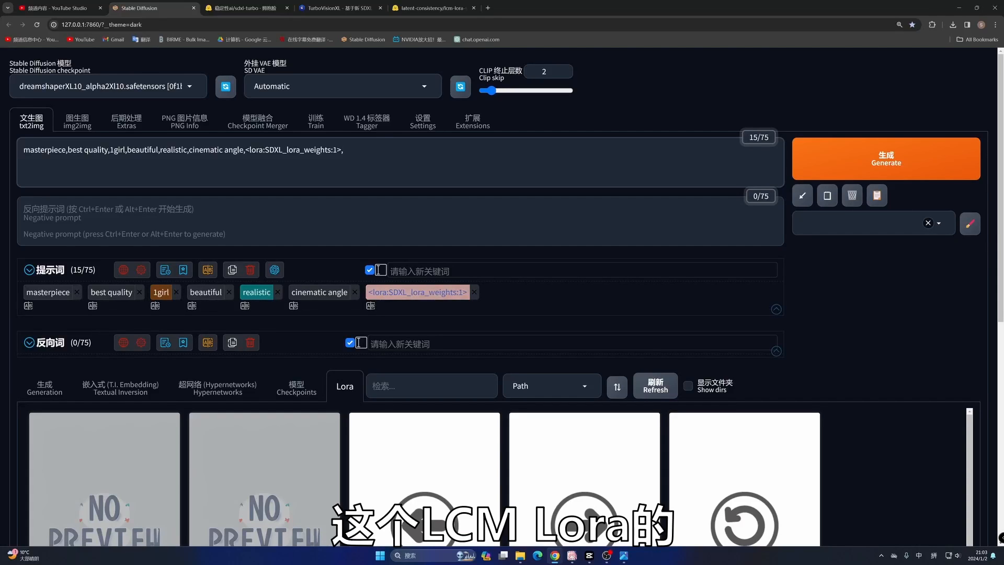
# Return to the generation settings and turn off the Refiner
pyautogui.scroll(-2, 45, 273)
pyautogui.click(46, 273)
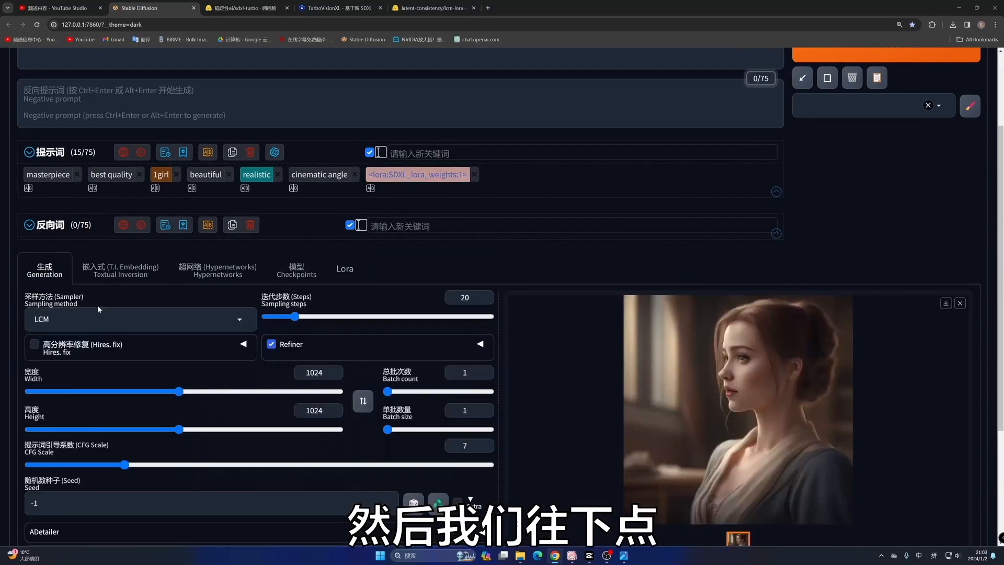
pyautogui.scroll(-2, 343, 222)
pyautogui.scroll(-1, 344, 225)
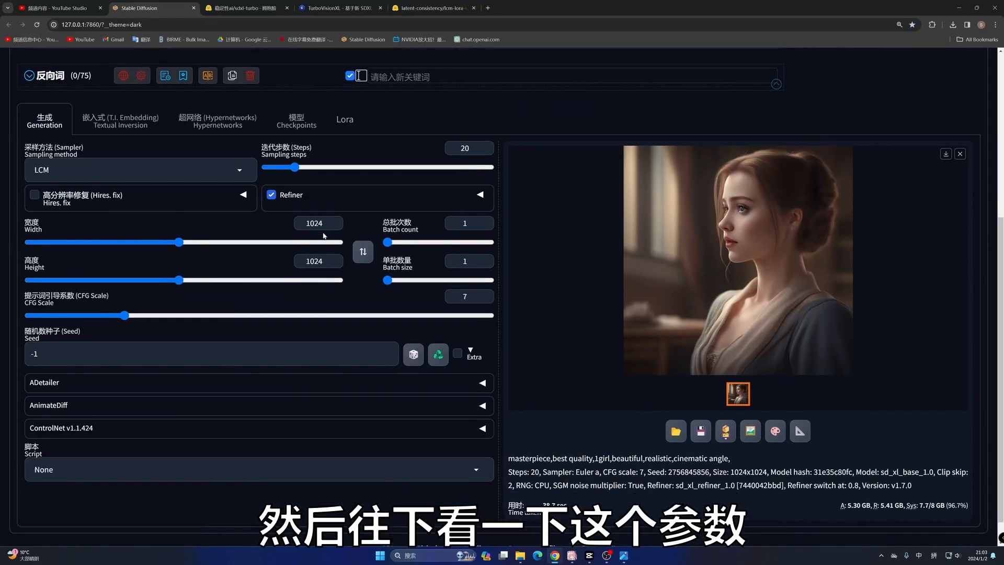
pyautogui.click(273, 189)
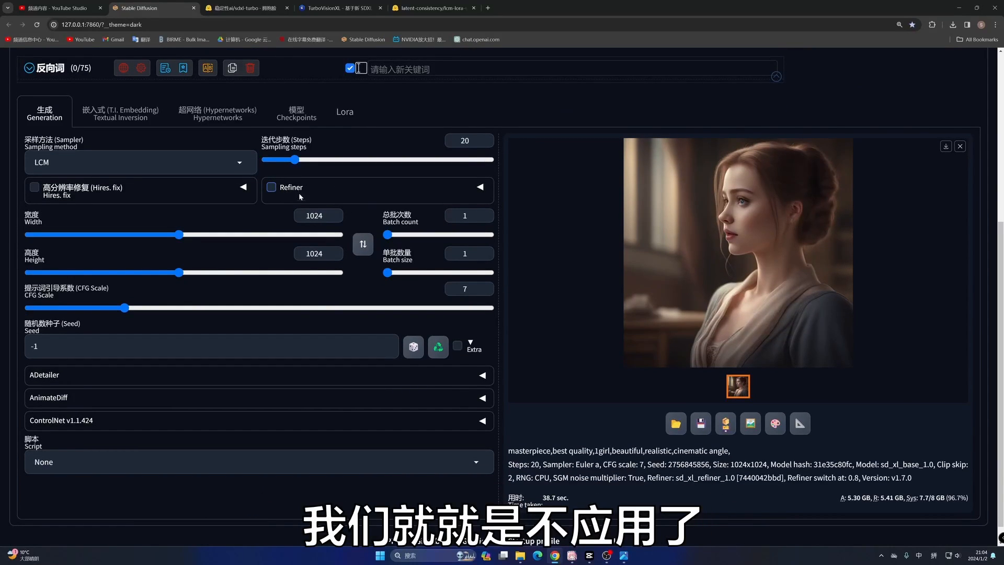
# Keep the image size at 1024 × 1024, and set the CFG scale to 1 and the sampling steps to 5
pyautogui.moveTo(310, 216); pyautogui.dragTo(319, 215)
pyautogui.moveTo(310, 254); pyautogui.dragTo(323, 254)
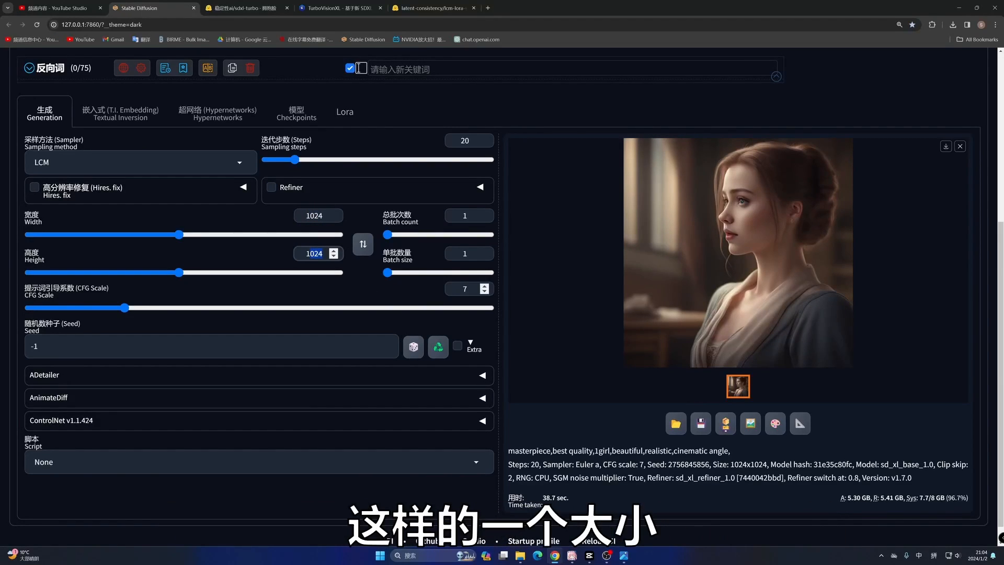
pyautogui.moveTo(462, 289); pyautogui.dragTo(468, 288)
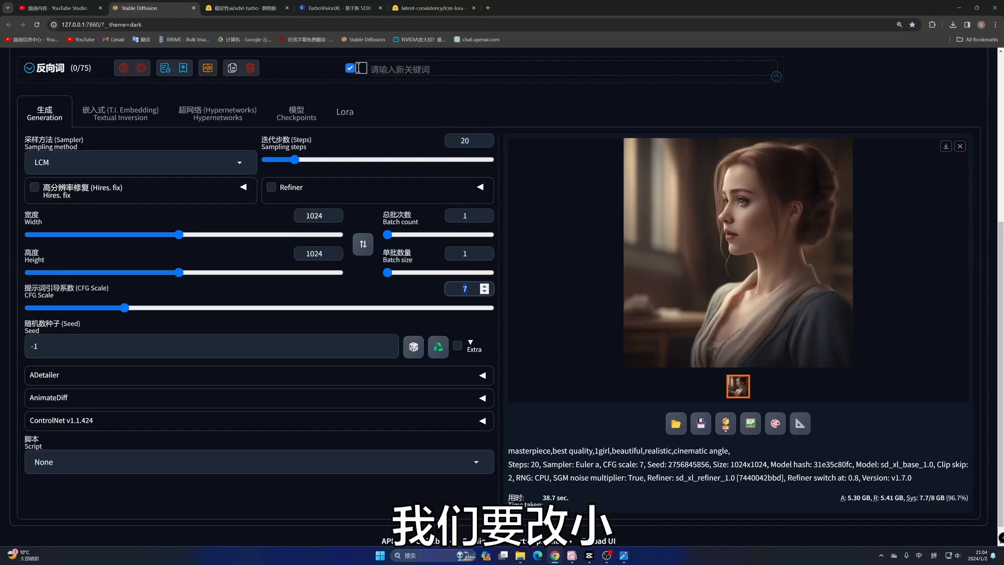
pyautogui.write('1')
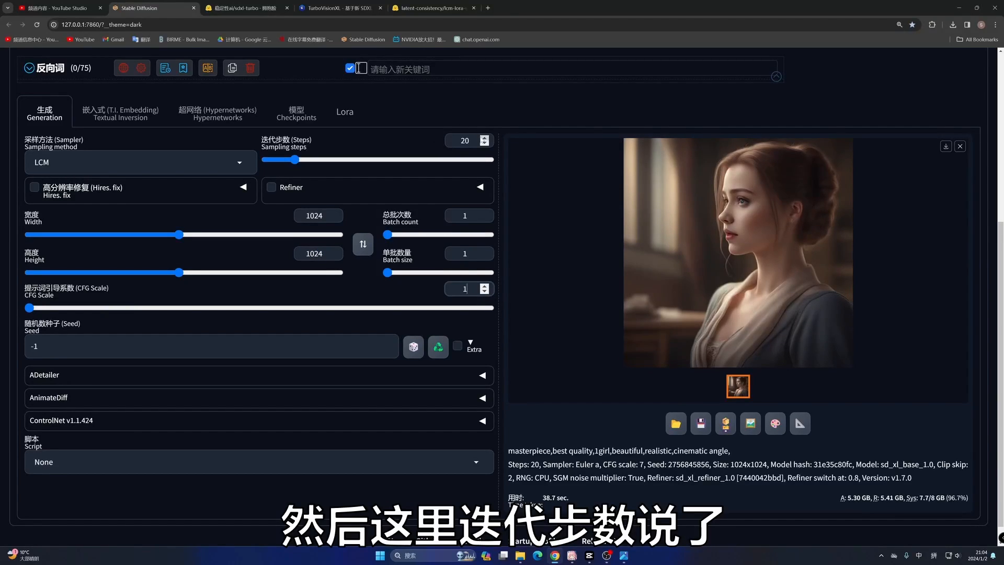
pyautogui.doubleClick(465, 141)
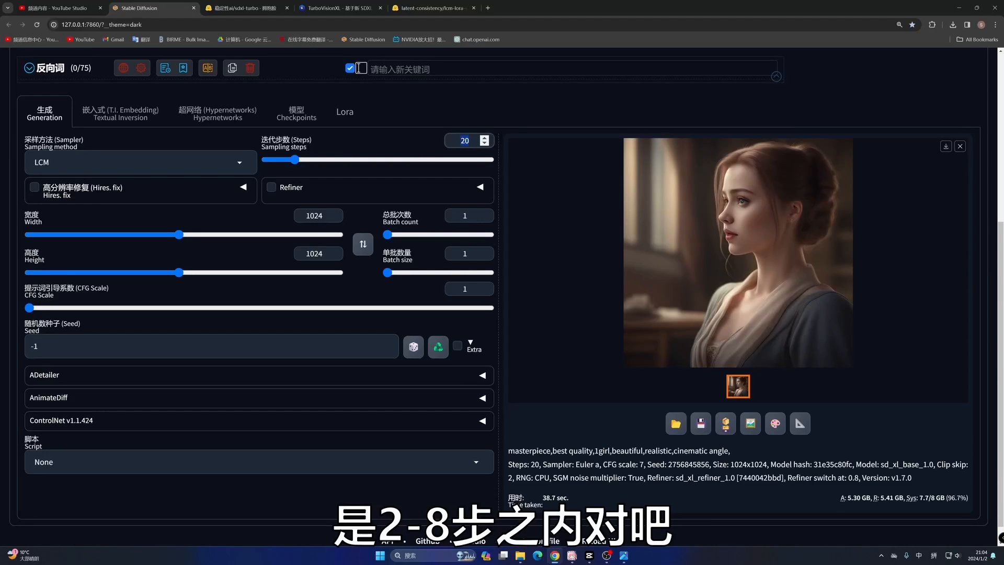
pyautogui.write('5')
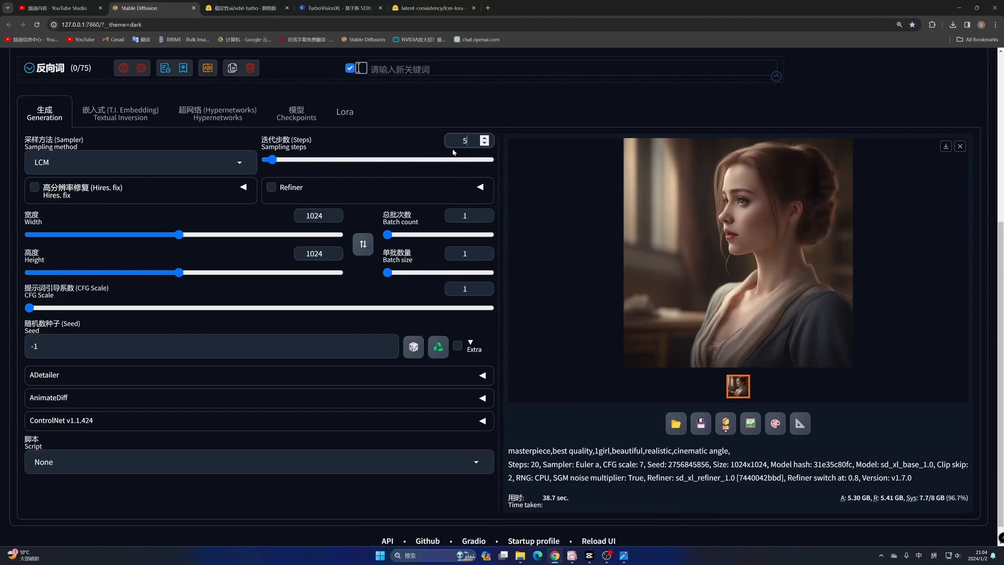
# Generate an image with the LCM settings, generate it a second time, and check how long each generation takes
pyautogui.scroll(5, 748, 121)
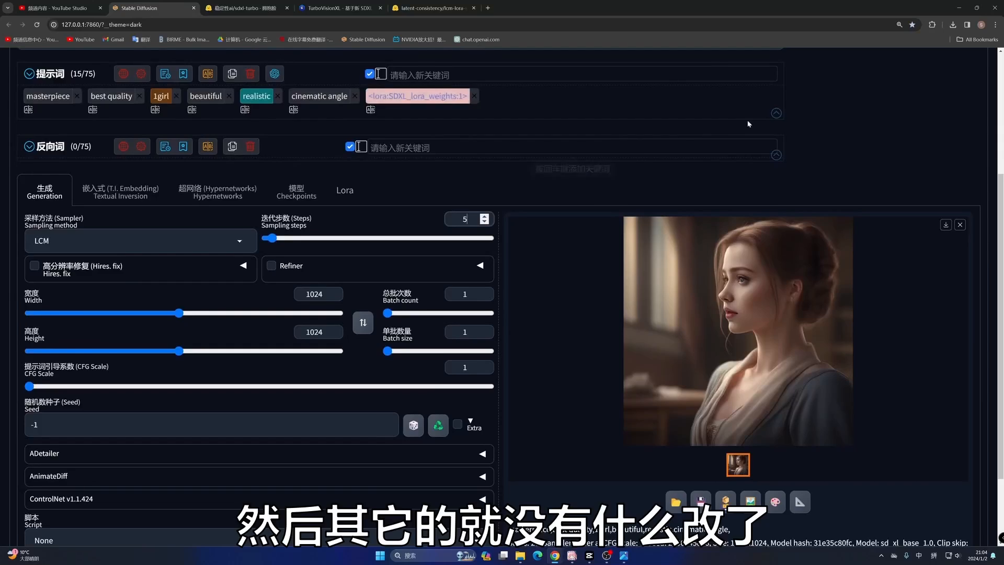
pyautogui.click(899, 160)
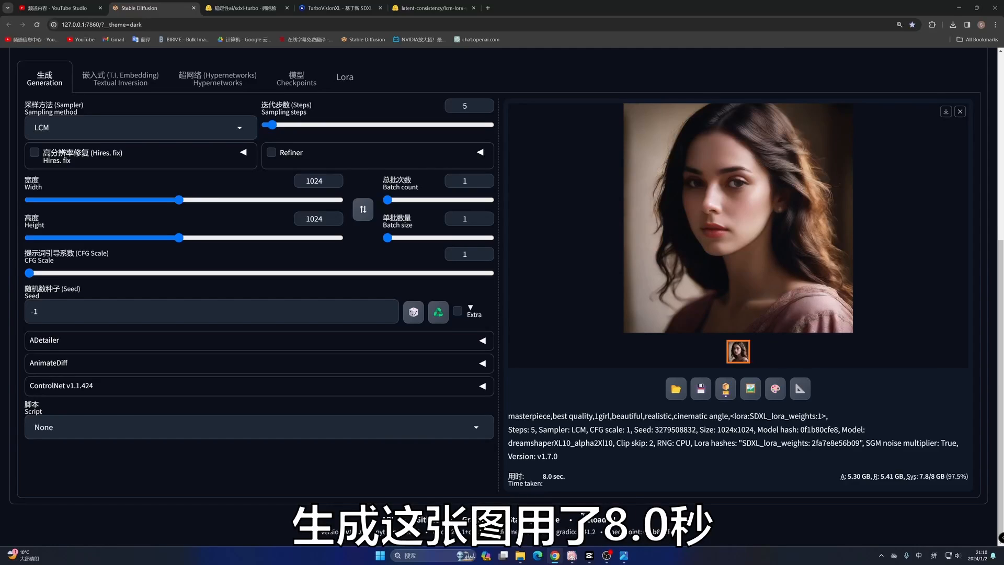
pyautogui.moveTo(543, 477); pyautogui.dragTo(568, 482)
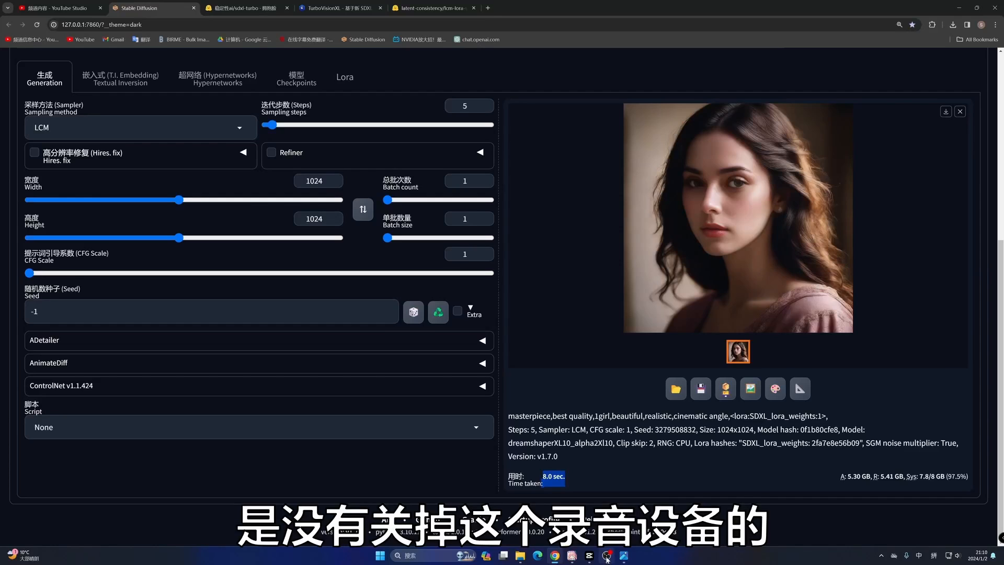
pyautogui.moveTo(605, 557)
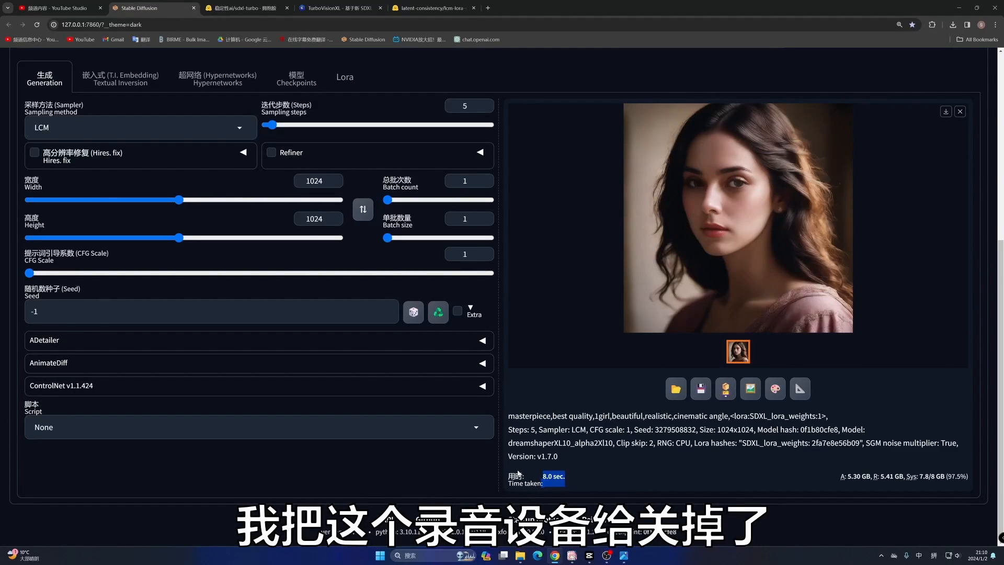
pyautogui.click(569, 478)
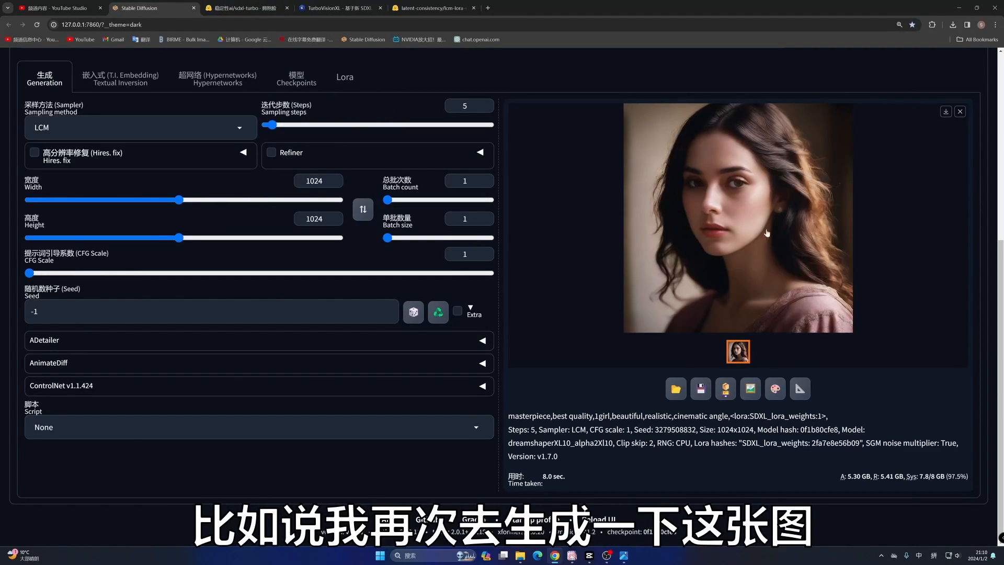
pyautogui.scroll(6, 746, 196)
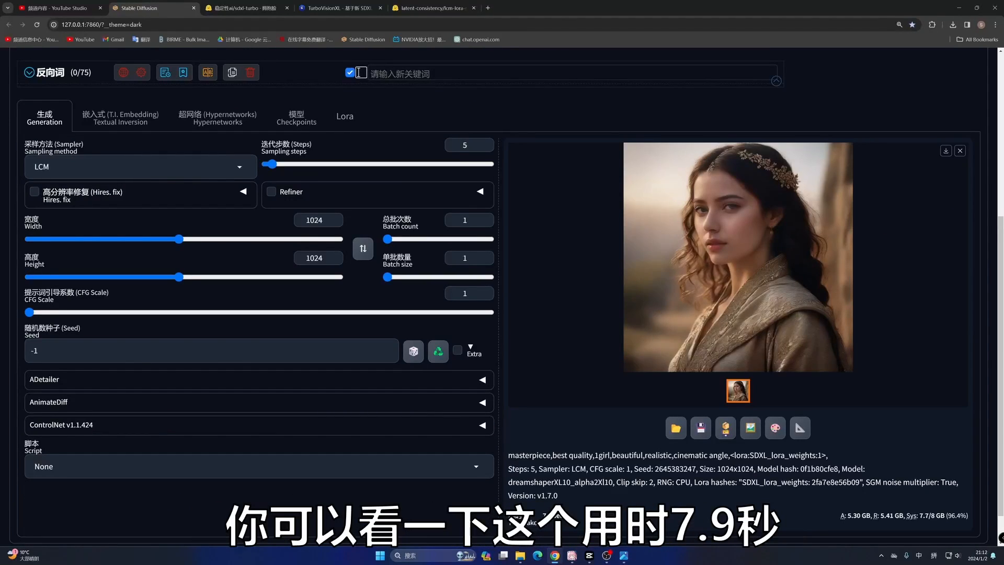
pyautogui.moveTo(542, 517); pyautogui.dragTo(564, 517)
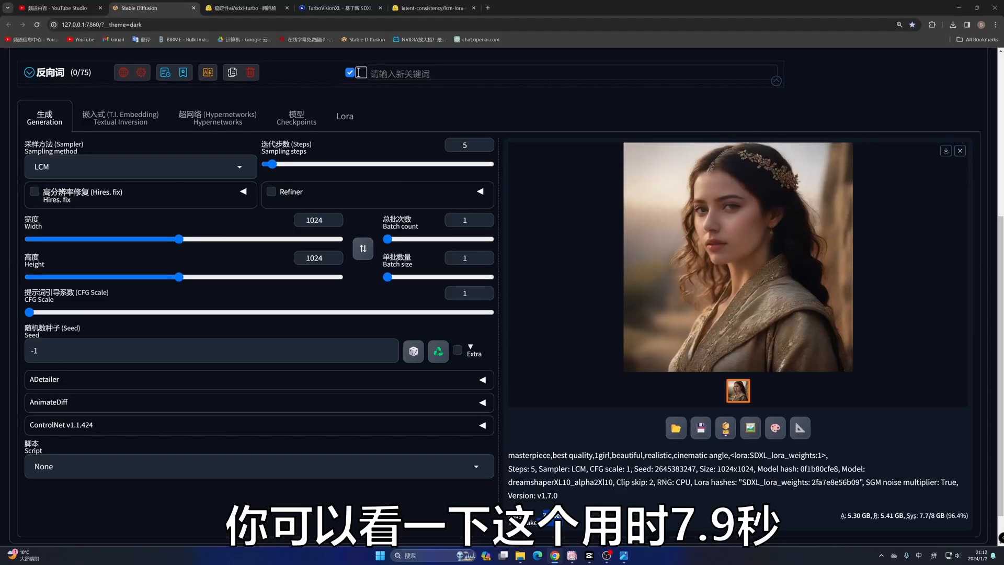
# Save the generated image as 3.3 in the 选定AI图片 folder
pyautogui.rightClick(731, 230)
pyautogui.click(753, 246)
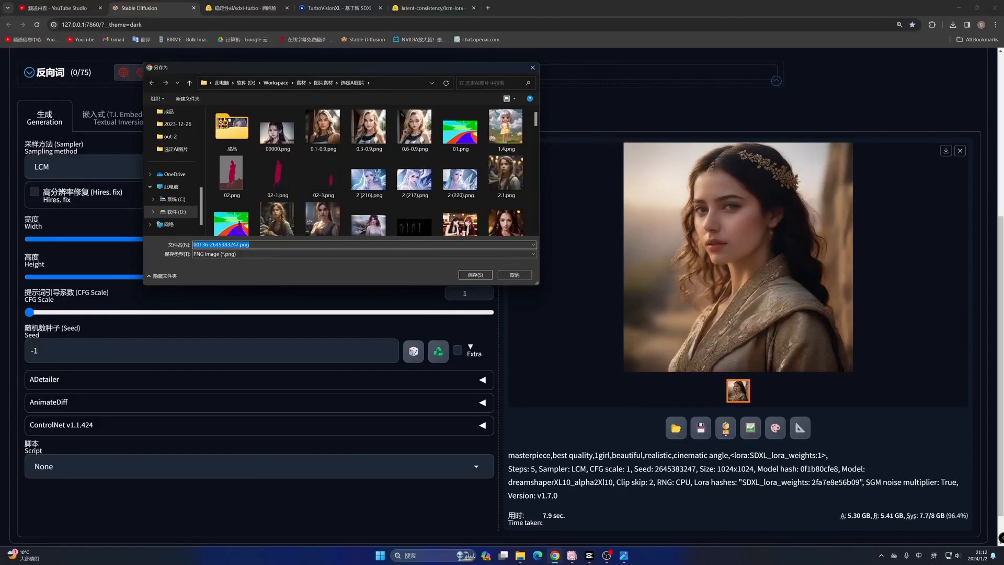
pyautogui.write('3.3')
pyautogui.click(460, 276)
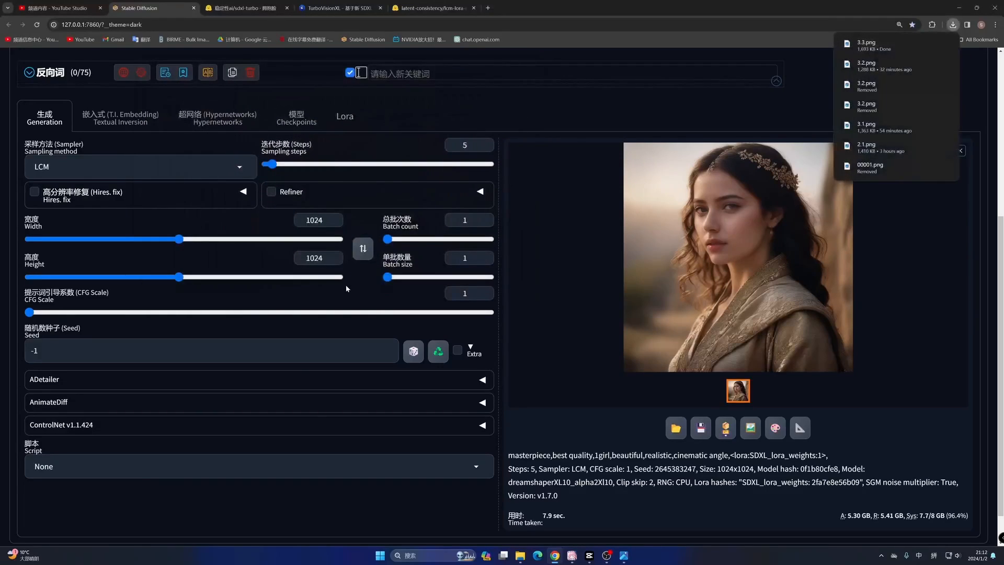
# In File Explorer, search the 选定AI图片 folder for "3." and open the images 3.1.png, 3.2.png and 3.3.png
pyautogui.click(520, 555)
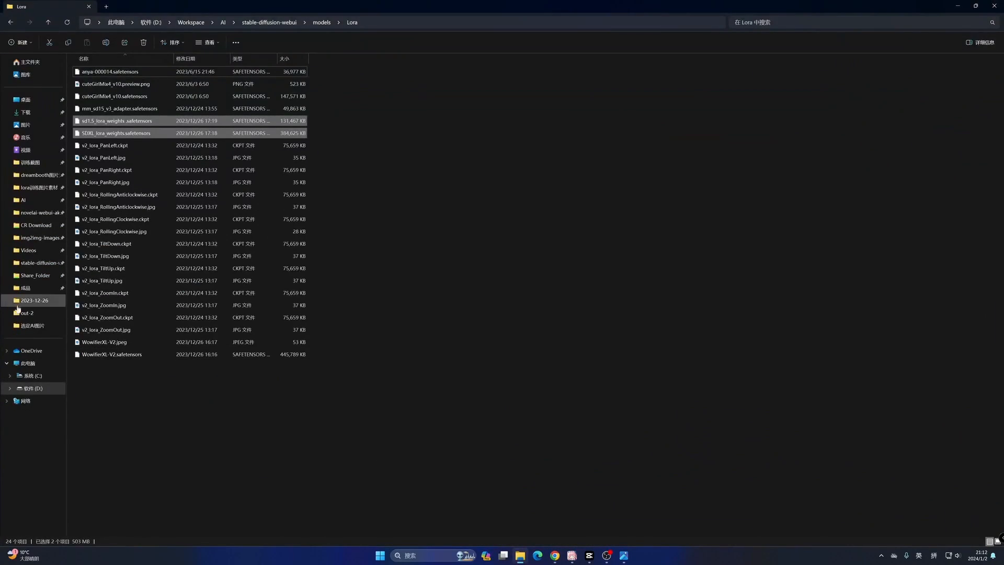
pyautogui.click(22, 327)
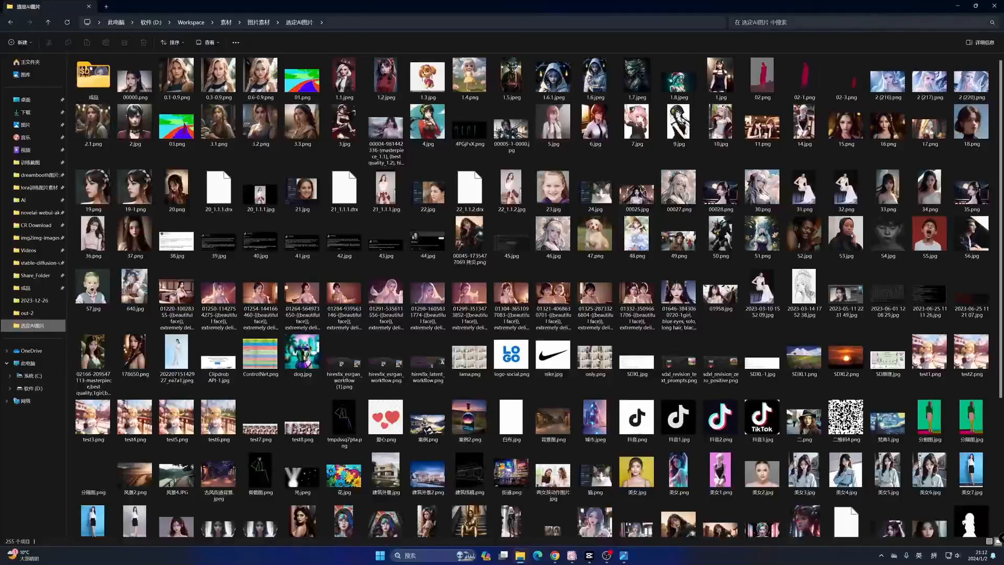
pyautogui.write('3.')
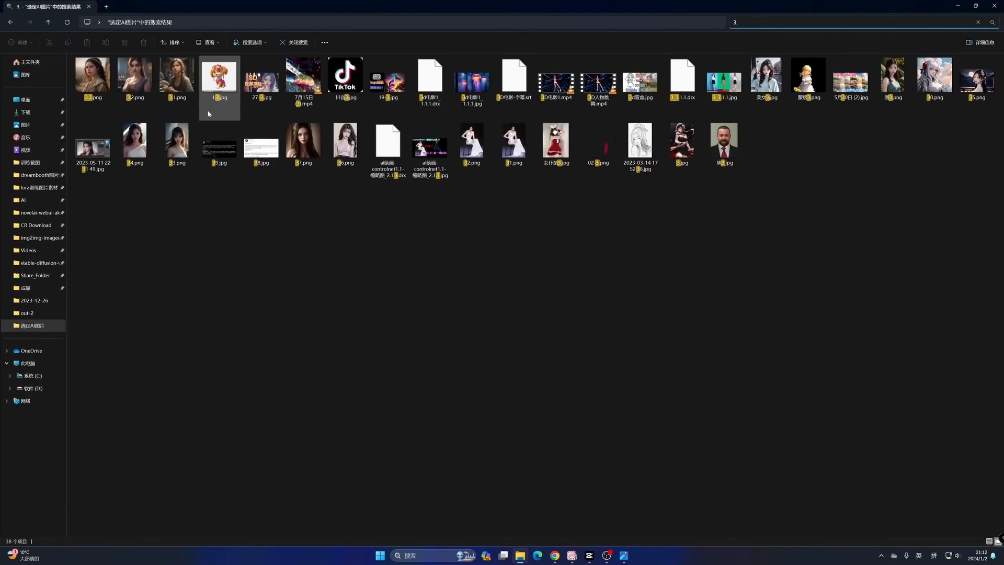
pyautogui.doubleClick(177, 87)
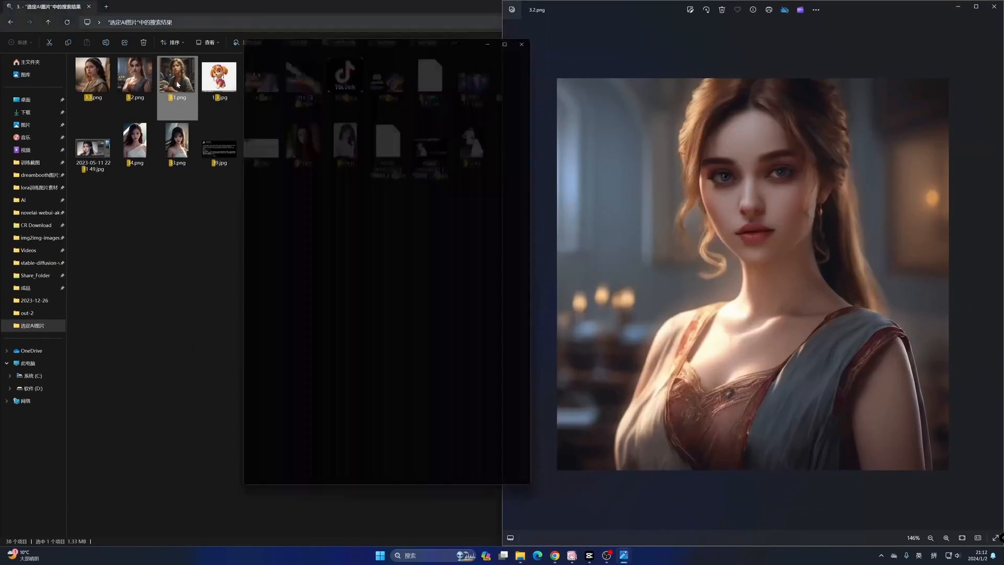
pyautogui.doubleClick(92, 79)
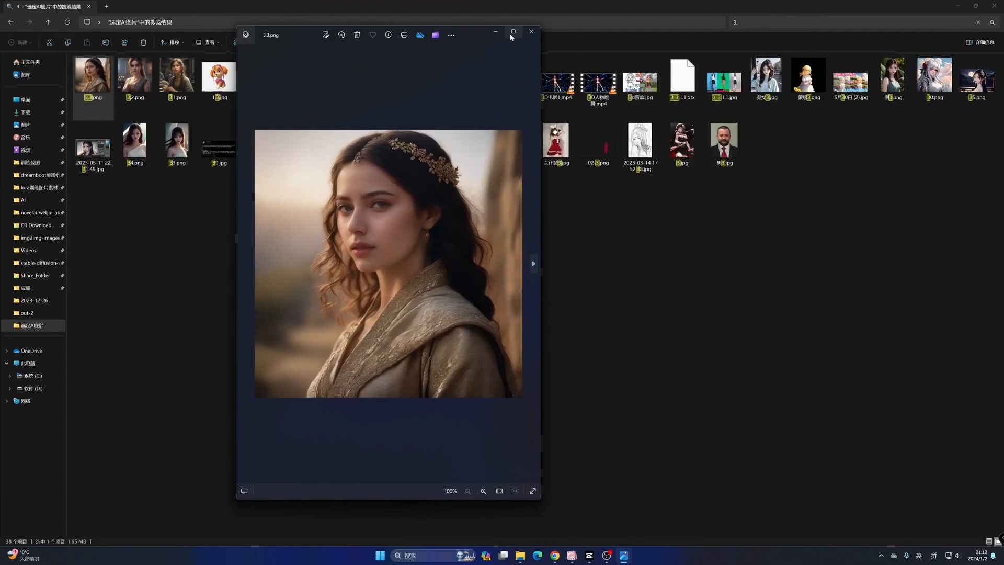
# Arrange the windows of 3.1.png, 3.2.png and 3.3.png side by side in three equal columns, in that order
pyautogui.moveTo(511, 36)
pyautogui.click(560, 55)
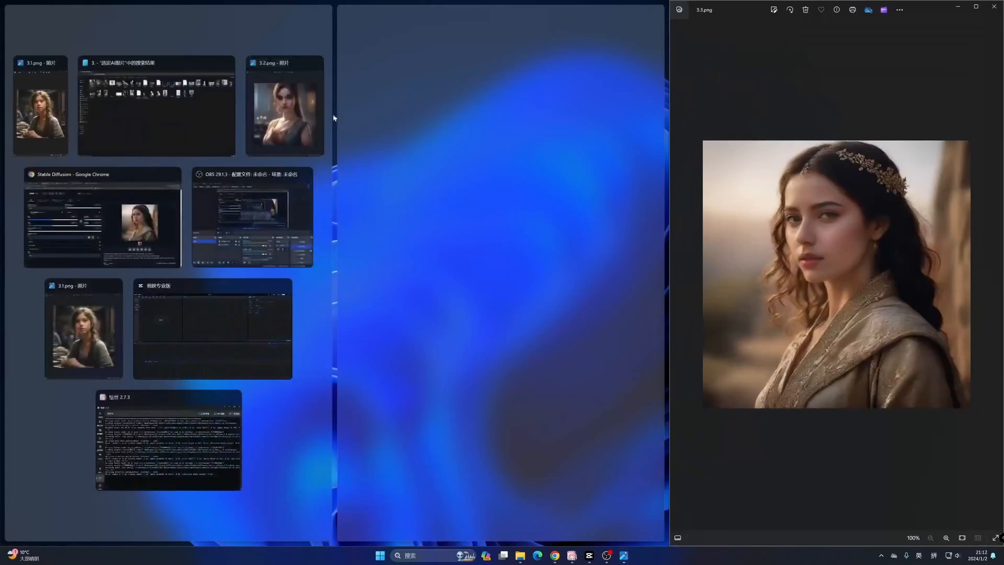
pyautogui.click(40, 105)
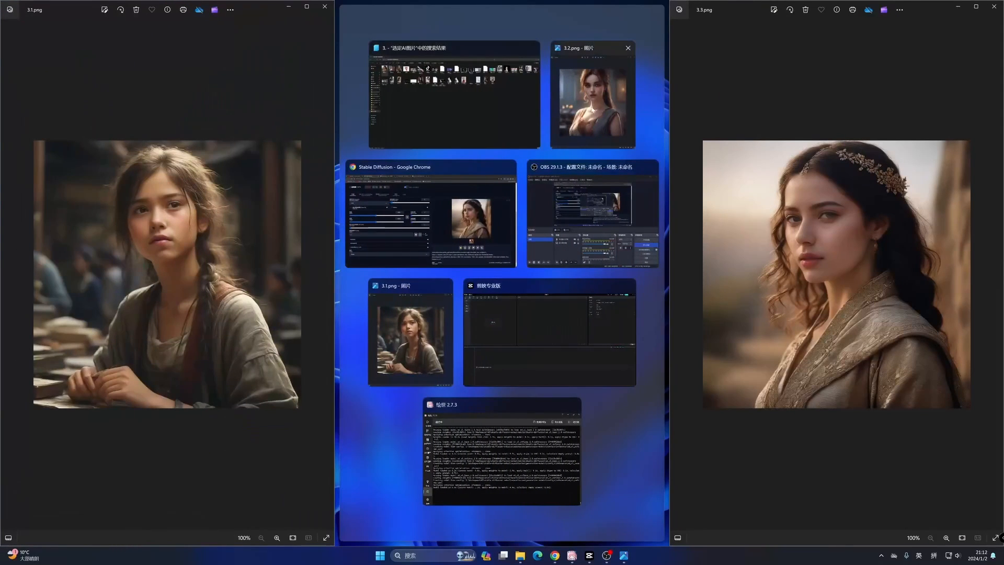
pyautogui.click(586, 114)
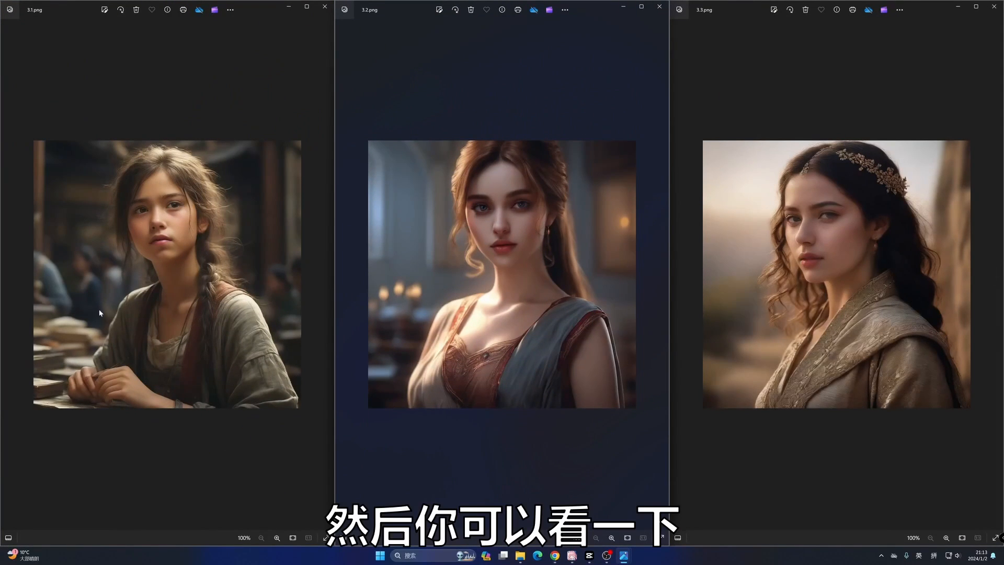
# Enlarge the three images to 133% each and compare their quality
pyautogui.scroll(3, 79, 303)
pyautogui.scroll(2, 383, 302)
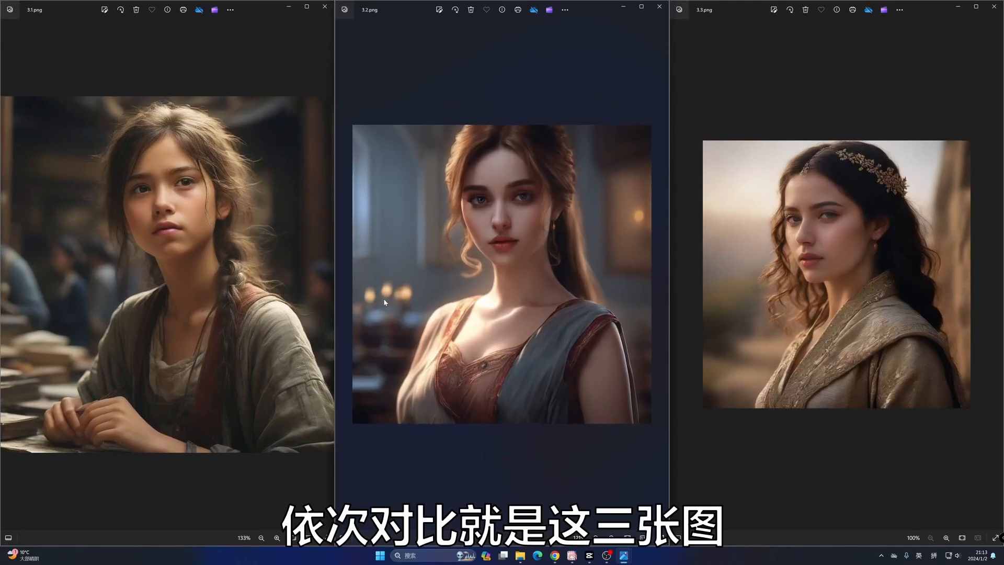
pyautogui.scroll(1, 384, 298)
pyautogui.scroll(3, 754, 299)
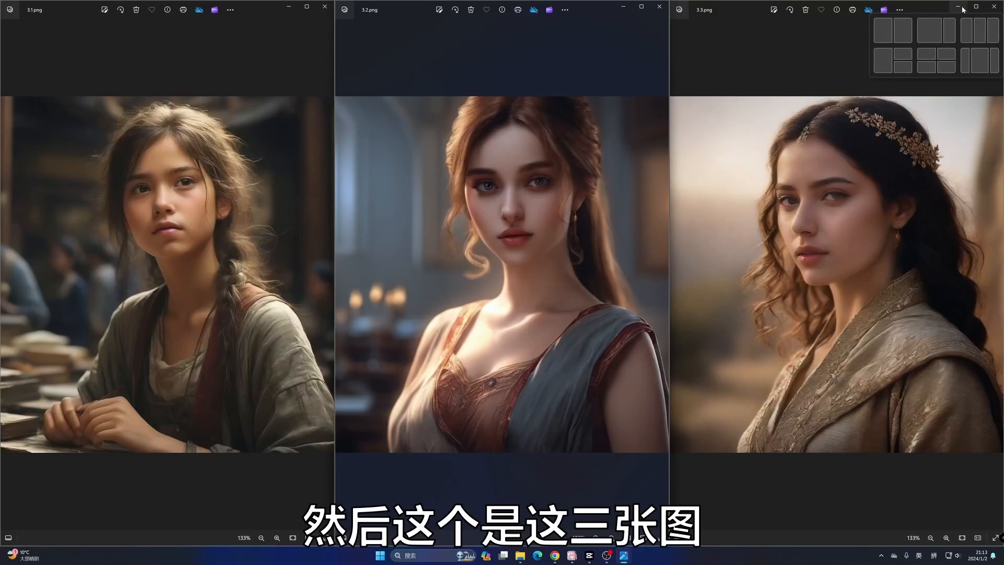
# Clear the three image windows away and switch back to Stable Diffusion in Chrome
pyautogui.click(994, 7)
pyautogui.click(623, 7)
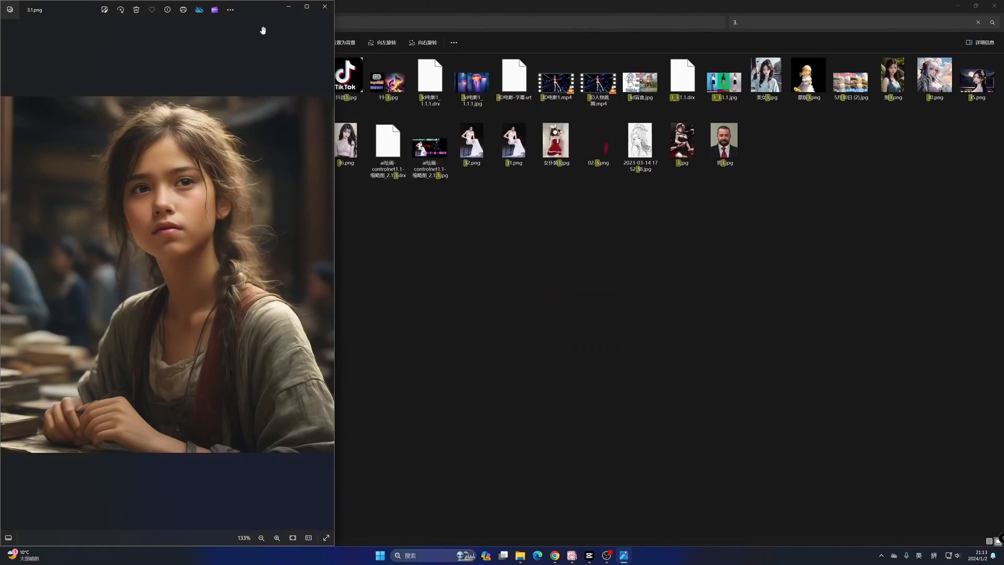
pyautogui.click(289, 6)
pyautogui.click(554, 555)
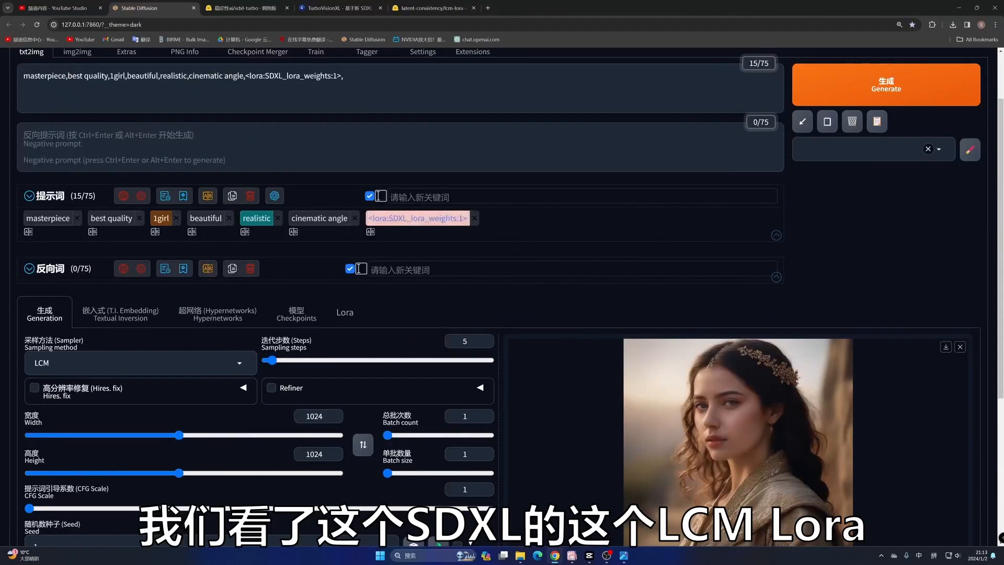
# Set the Stable Diffusion checkpoint to 3Guofeng3_v33.safetensors and the VAE to vae-ft-mse-840000-ema-pruned.safetensors
pyautogui.moveTo(265, 76); pyautogui.dragTo(283, 77)
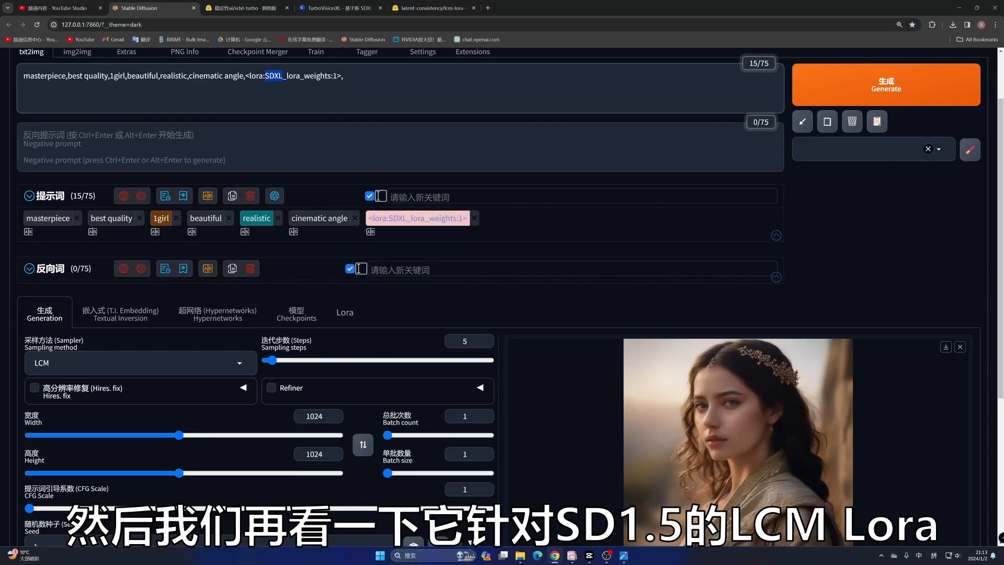
pyautogui.scroll(2, 168, 113)
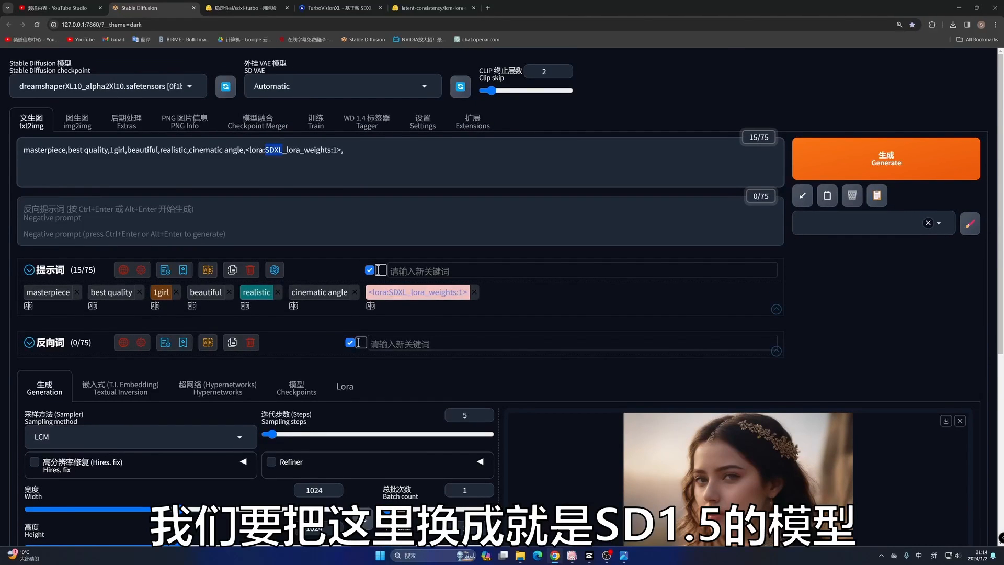
pyautogui.click(157, 86)
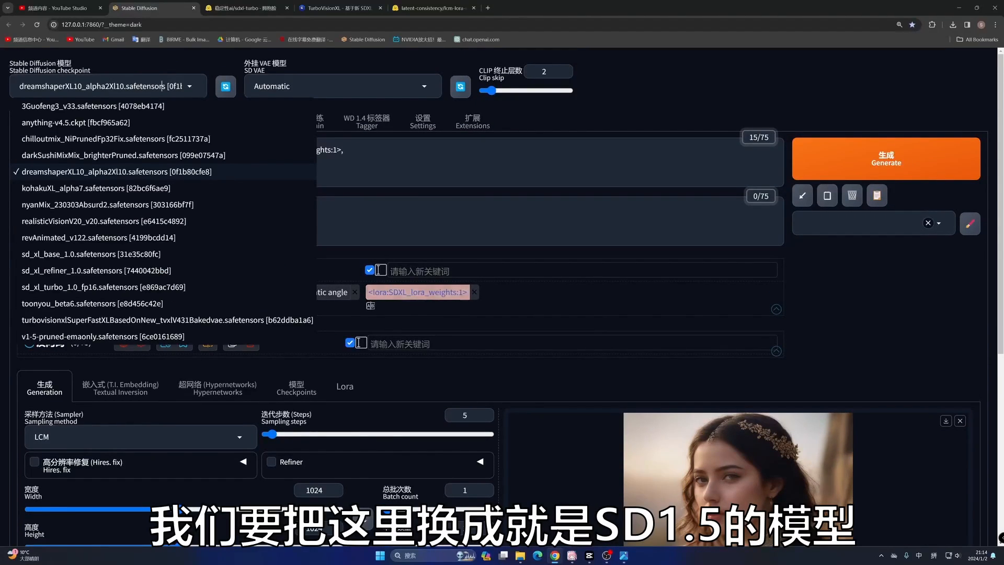
pyautogui.click(134, 106)
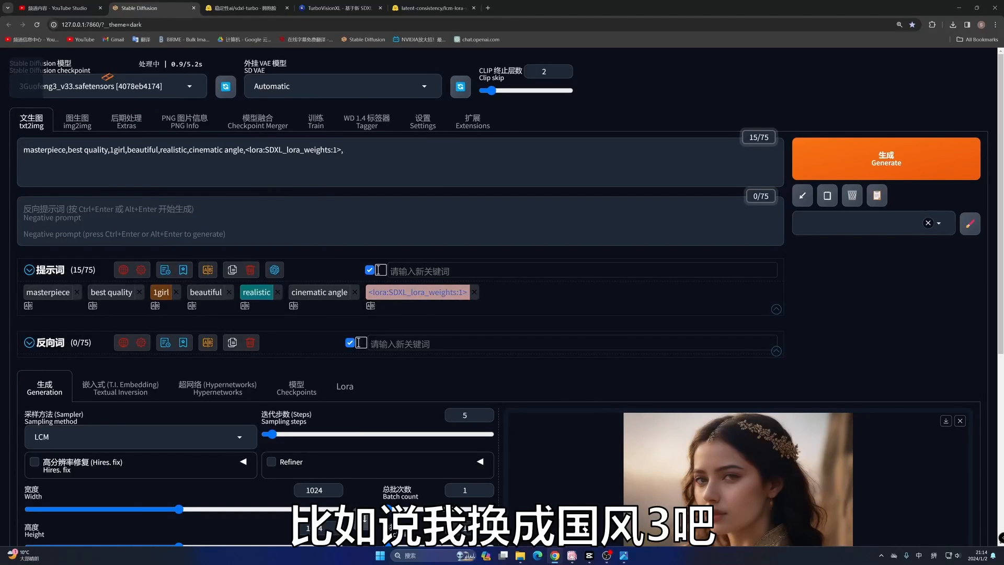
pyautogui.click(301, 84)
pyautogui.click(313, 178)
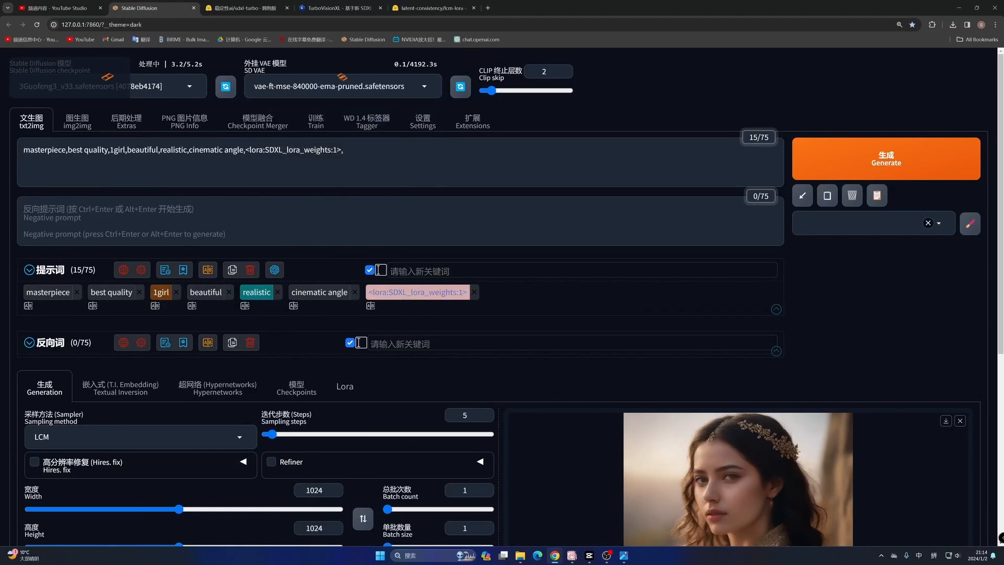
# Keep the descriptive prompt words, remove the SDXL_lora_weights LoRA from the prompt, and show the available LoRAs
pyautogui.moveTo(244, 151); pyautogui.dragTo(94, 150)
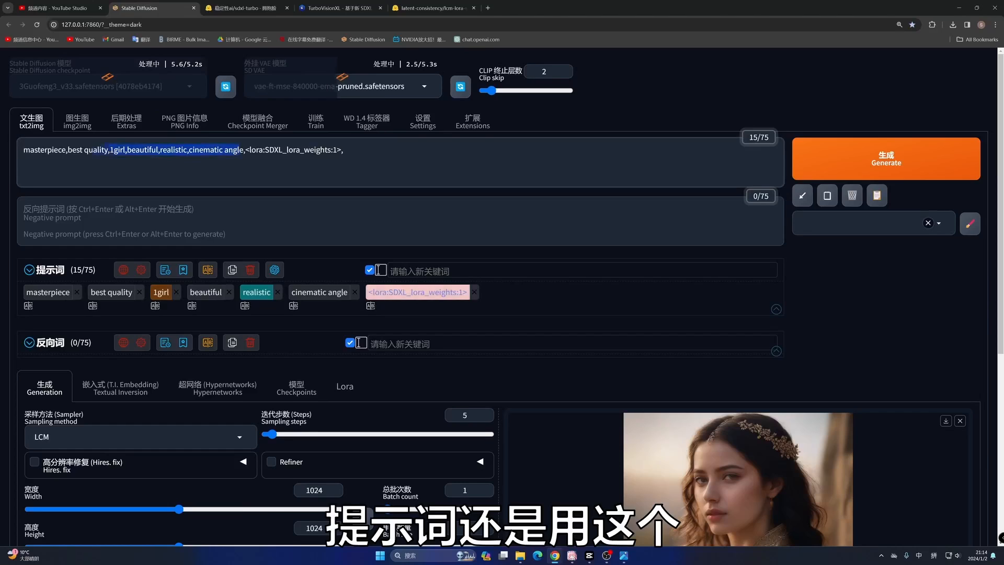
pyautogui.moveTo(347, 152); pyautogui.dragTo(266, 151)
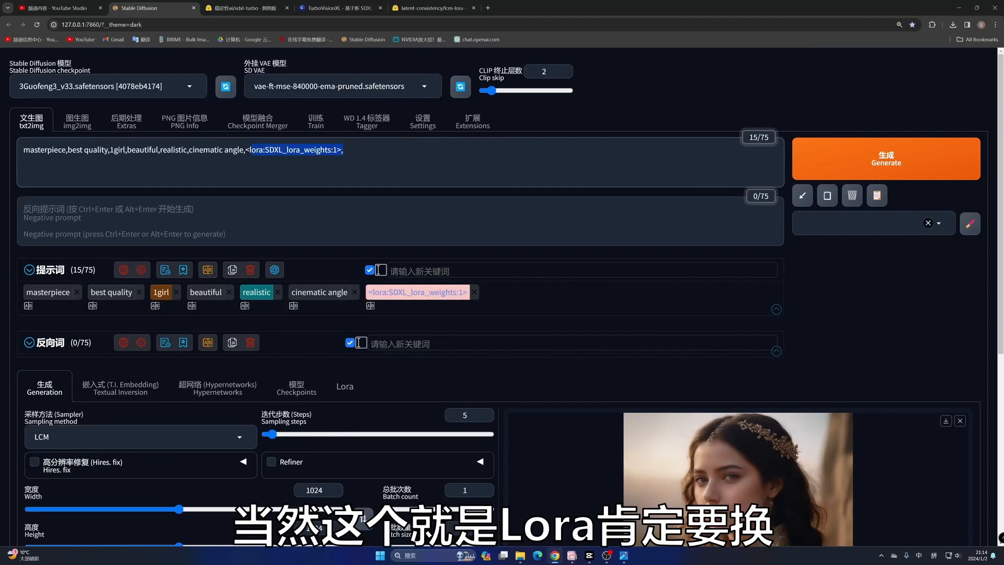
pyautogui.click(473, 293)
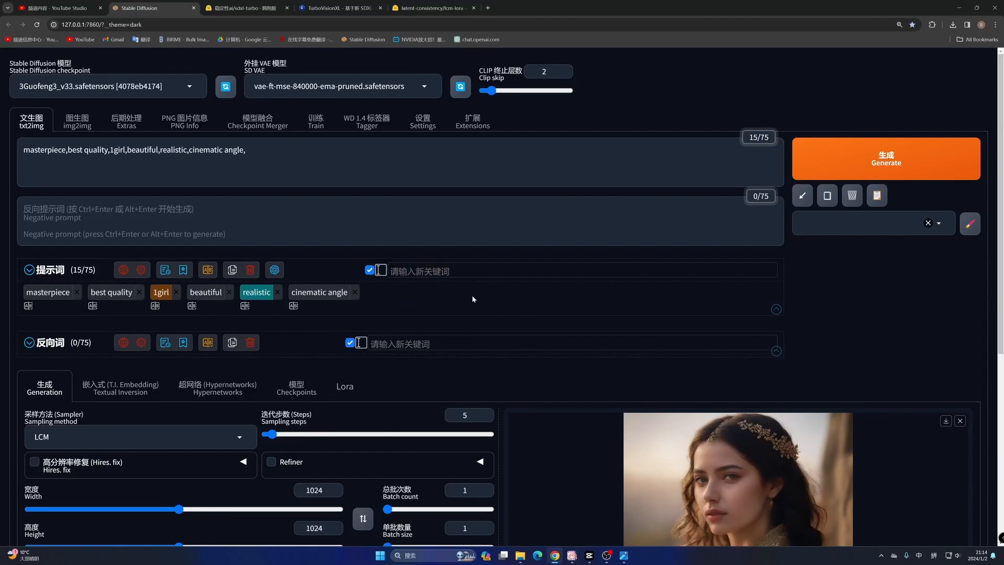
pyautogui.click(349, 388)
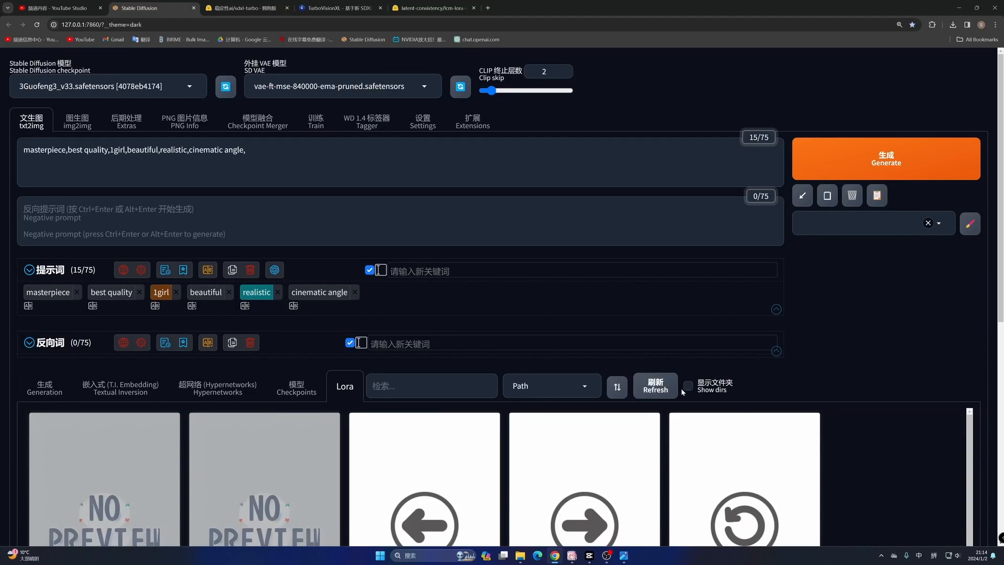
# Refresh the LoRA list and add the sd1.5_lora_weights LoRA with weight 1 to the prompt
pyautogui.click(657, 387)
pyautogui.scroll(-2, 418, 470)
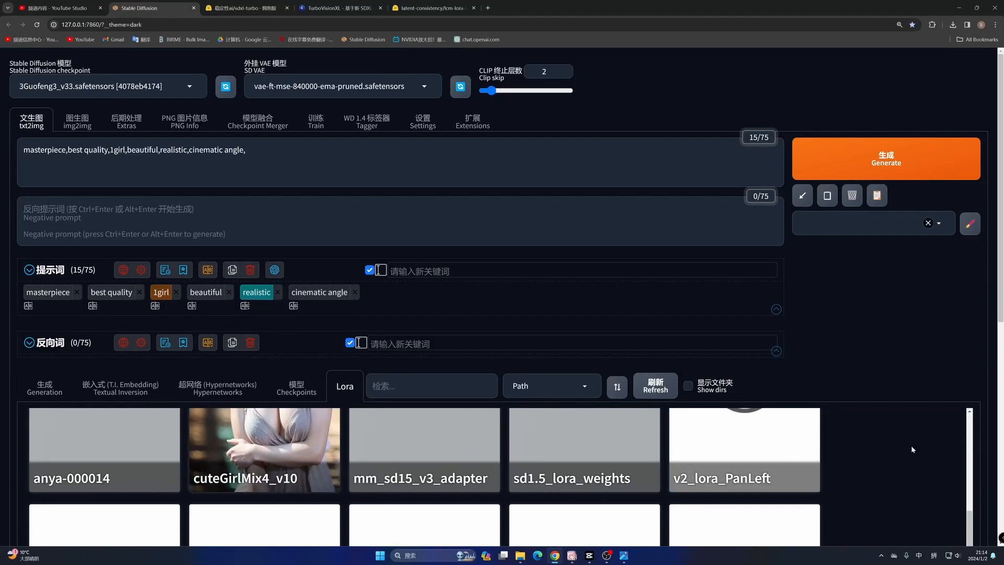
pyautogui.scroll(-1, 912, 448)
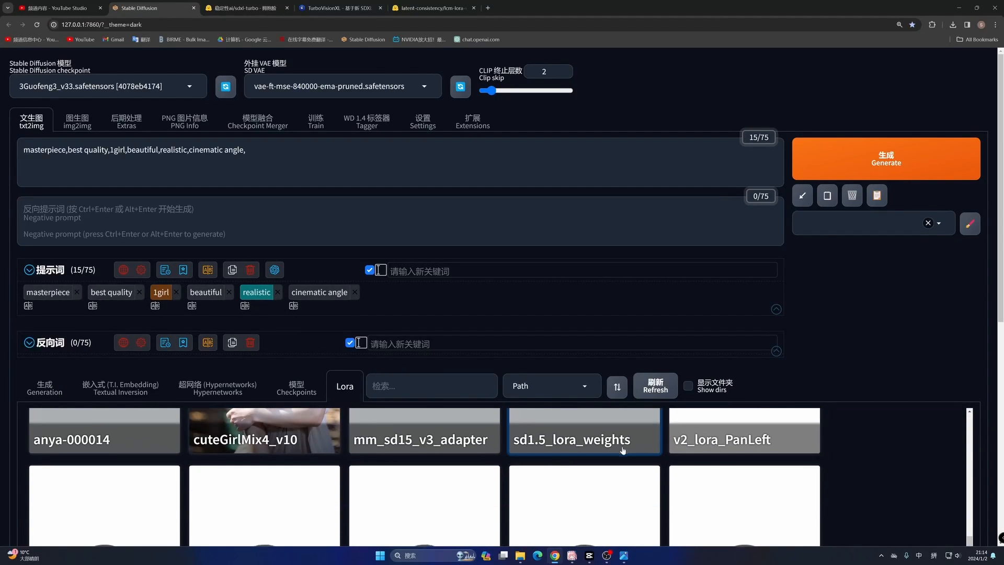
pyautogui.scroll(1, 622, 450)
pyautogui.moveTo(999, 232); pyautogui.dragTo(999, 328)
pyautogui.scroll(1, 563, 332)
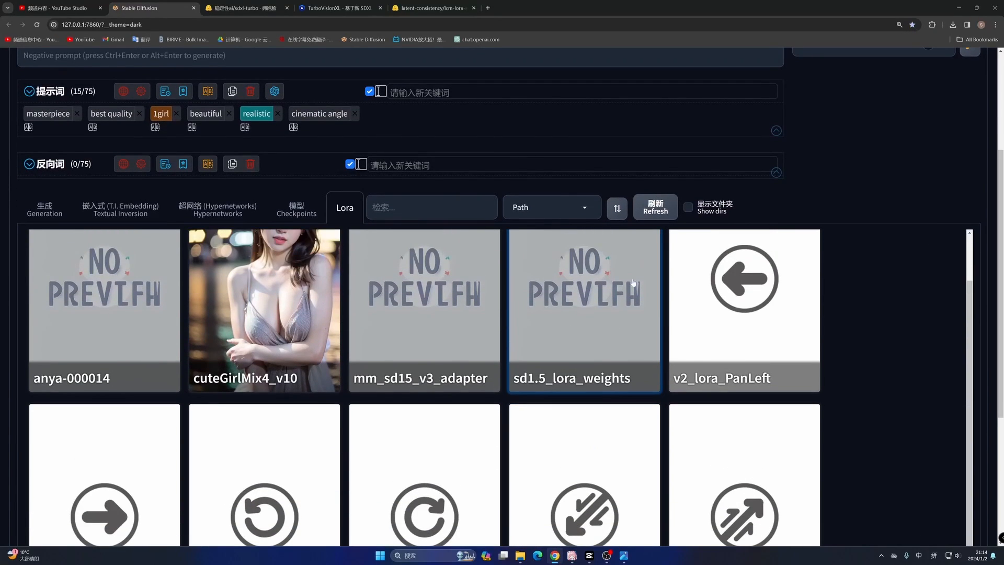
pyautogui.click(561, 337)
pyautogui.scroll(3, 561, 338)
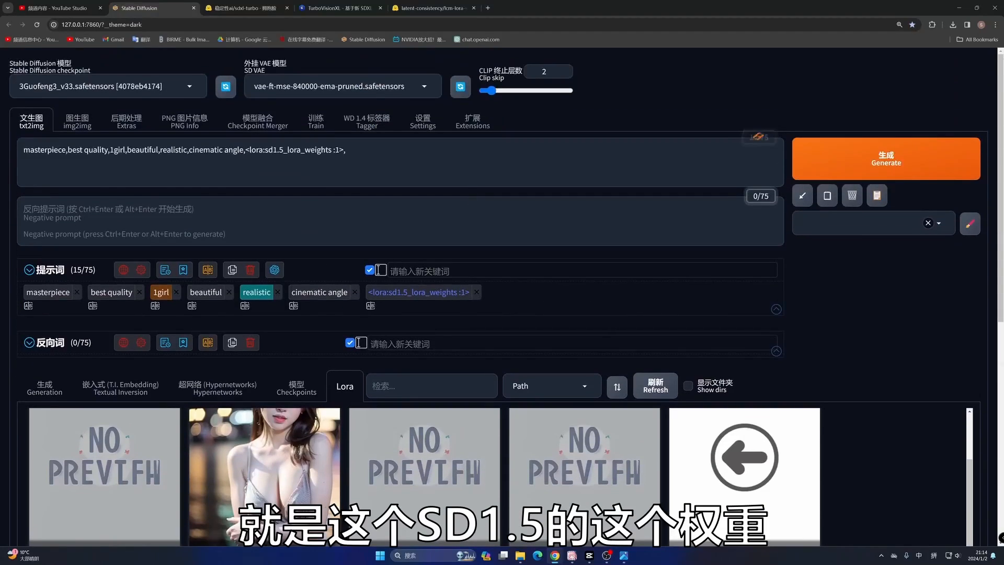
pyautogui.moveTo(339, 150); pyautogui.dragTo(333, 150)
pyautogui.click(347, 150)
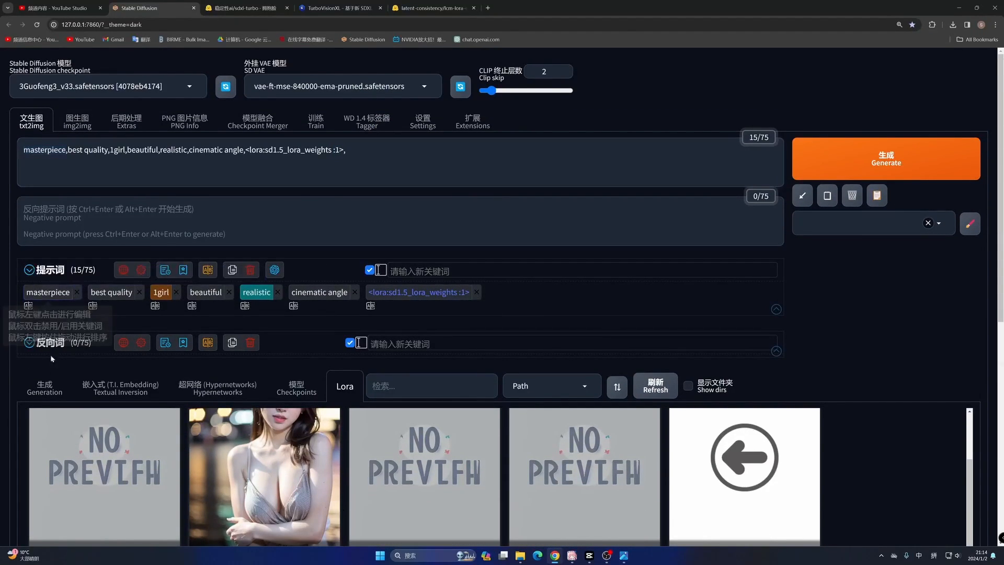
# Set the image width and height to 512 in the generation settings
pyautogui.click(38, 390)
pyautogui.scroll(-3, 132, 358)
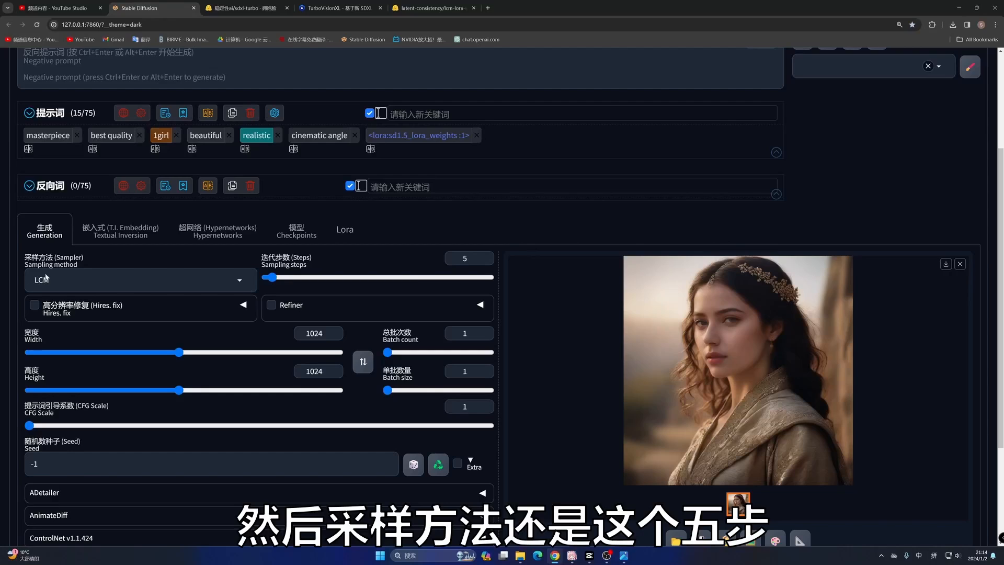
pyautogui.click(320, 333)
pyautogui.write('512')
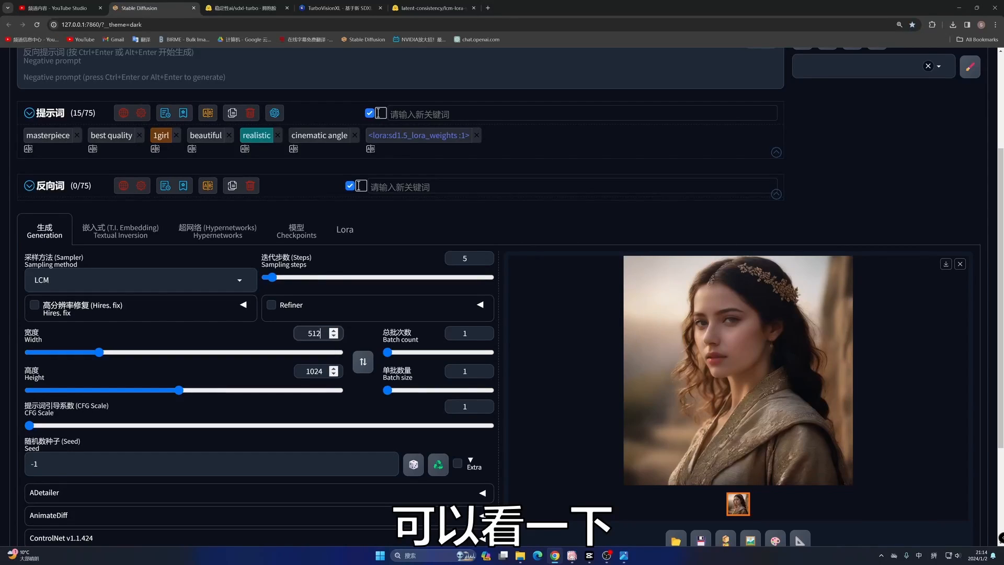
pyautogui.doubleClick(314, 371)
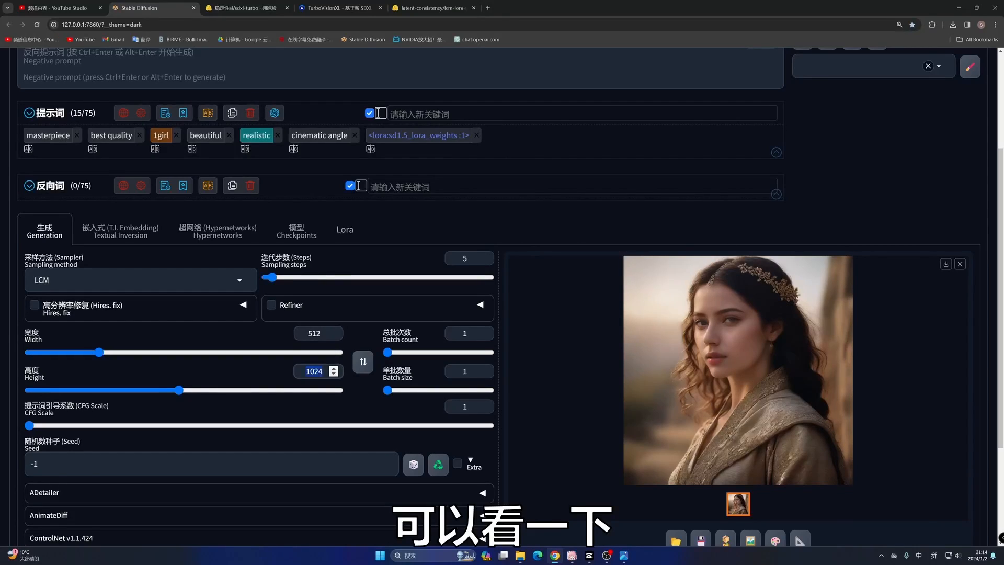
pyautogui.write('512')
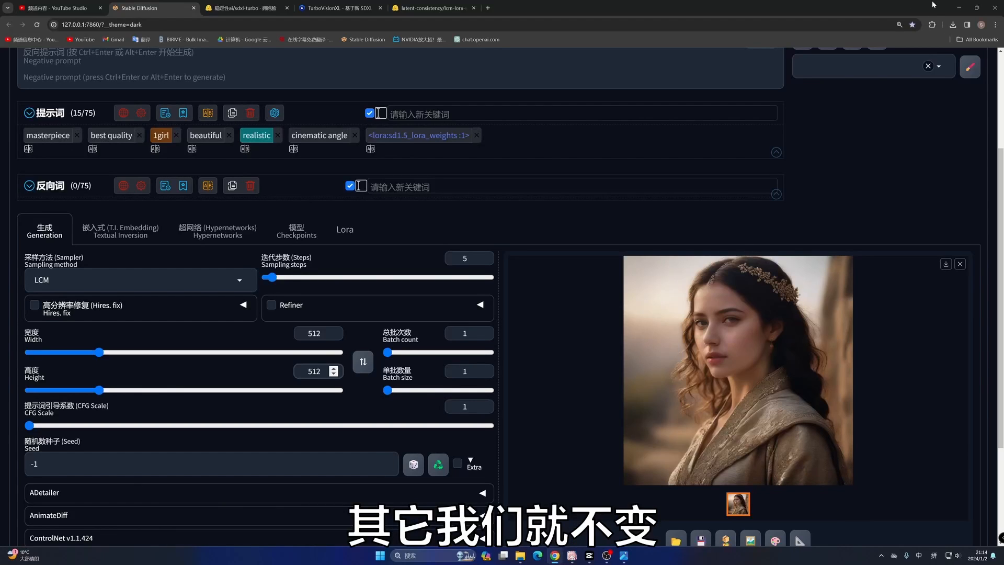
# Generate an image with the SD1.5 LCM LoRA and check the time taken
pyautogui.scroll(3, 836, 235)
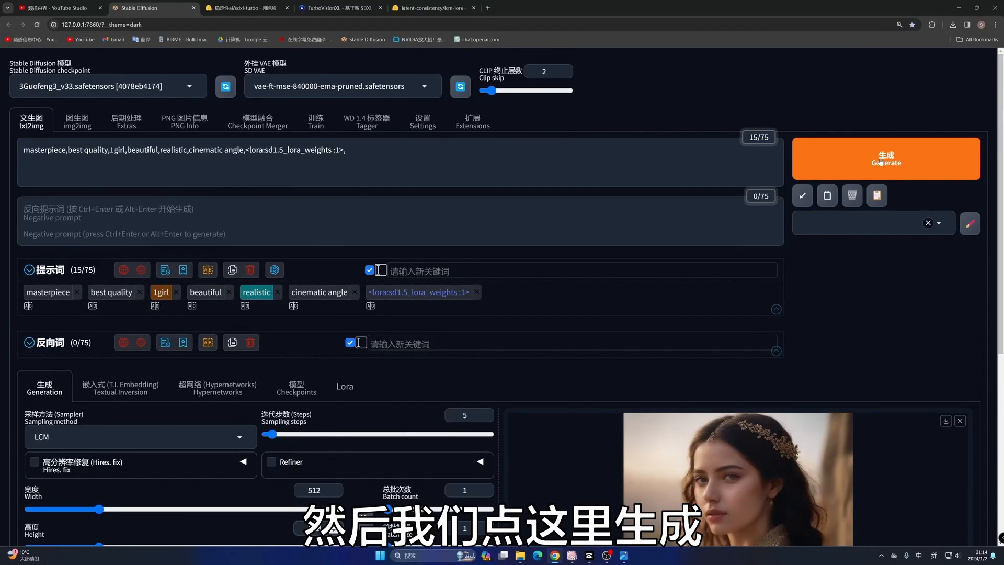
pyautogui.click(882, 162)
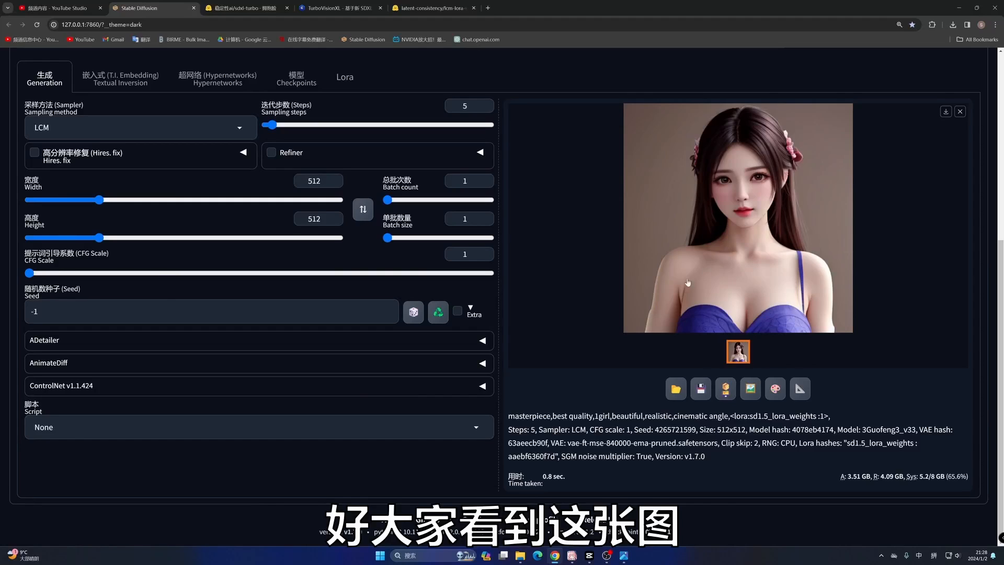
pyautogui.moveTo(565, 479); pyautogui.dragTo(508, 485)
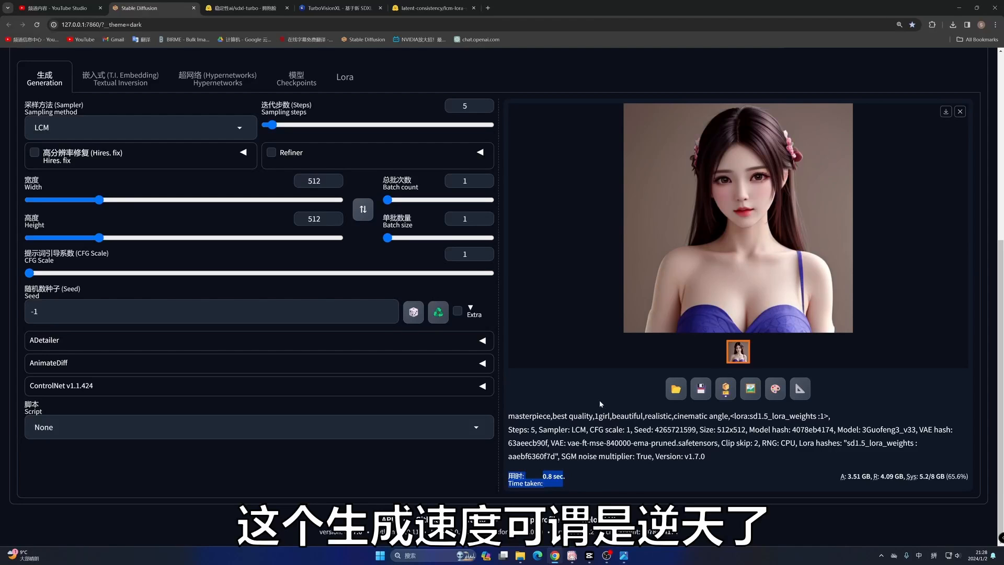
# Generate two more images with the same settings and check the time taken for each
pyautogui.scroll(5, 601, 403)
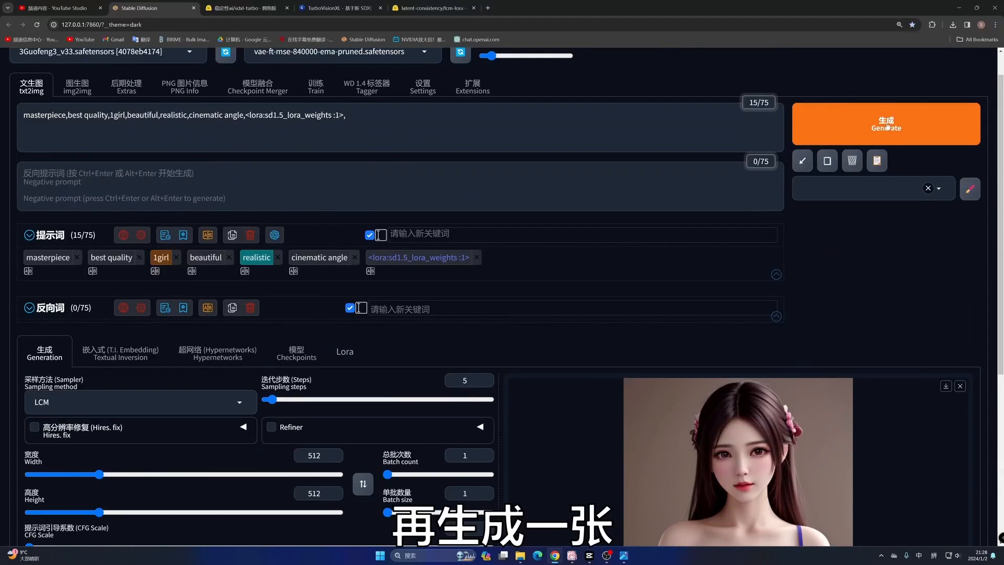
pyautogui.click(887, 126)
pyautogui.scroll(-5, 604, 425)
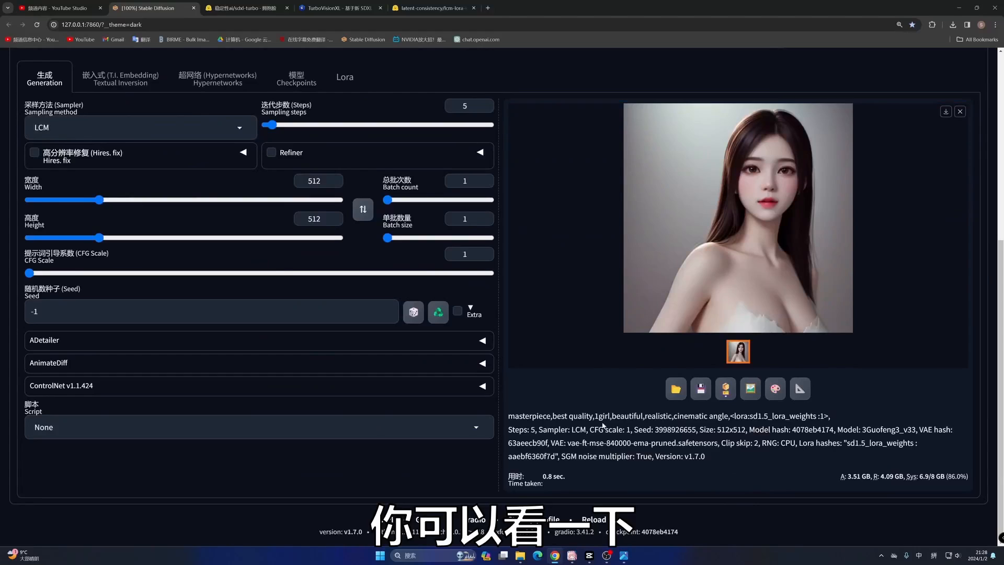
pyautogui.scroll(4, 603, 427)
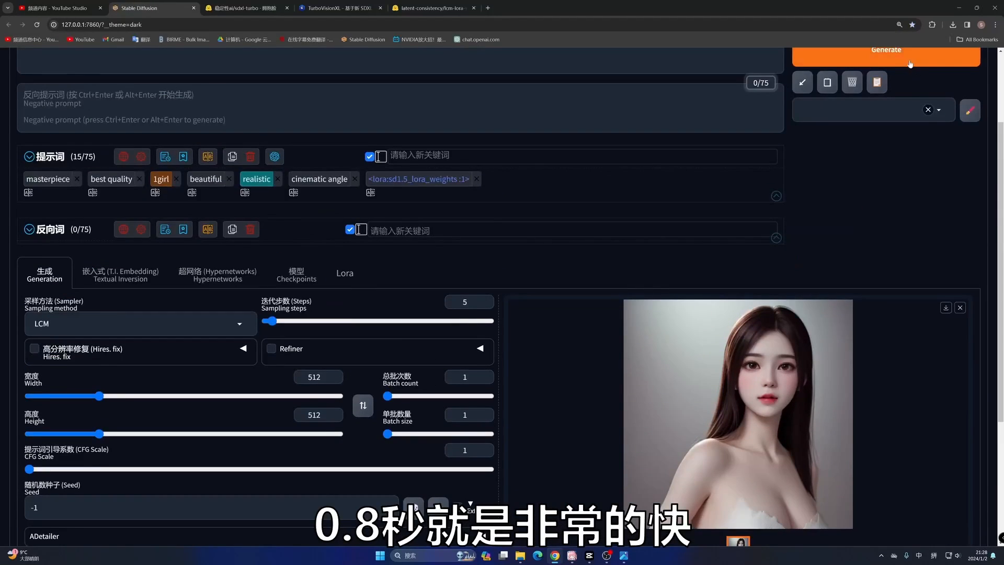
pyautogui.click(909, 64)
pyautogui.scroll(-3, 735, 293)
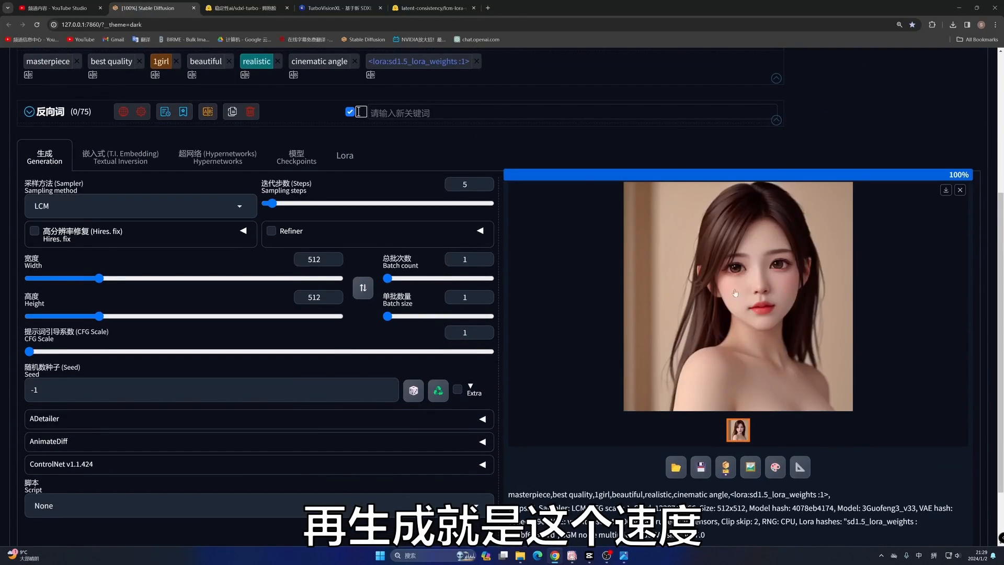
pyautogui.scroll(-2, 735, 293)
pyautogui.moveTo(570, 476); pyautogui.dragTo(508, 477)
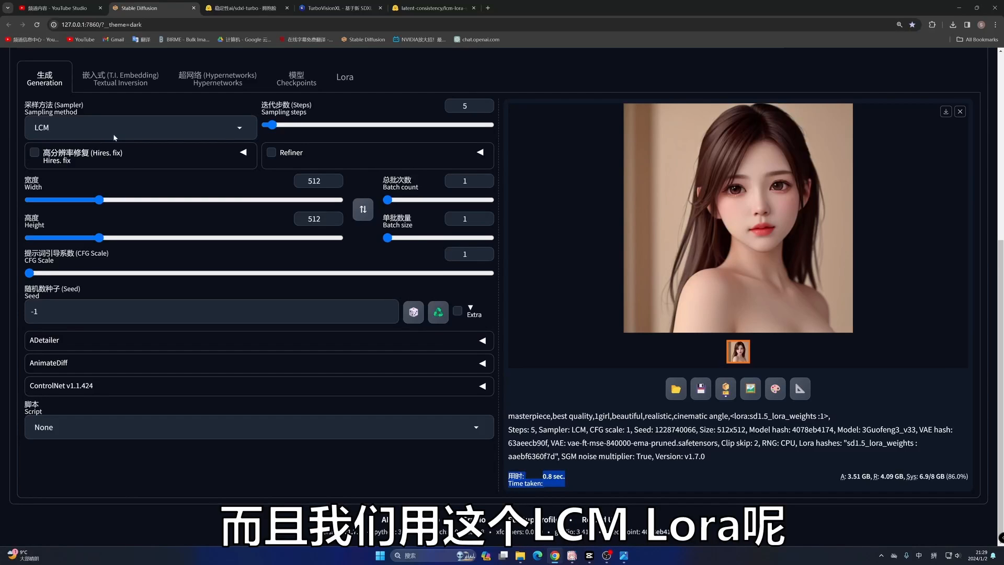
# Review the checkpoint, image size, CFG scale and the LoRA entry in the prompt used for LCM generation
pyautogui.scroll(6, 140, 136)
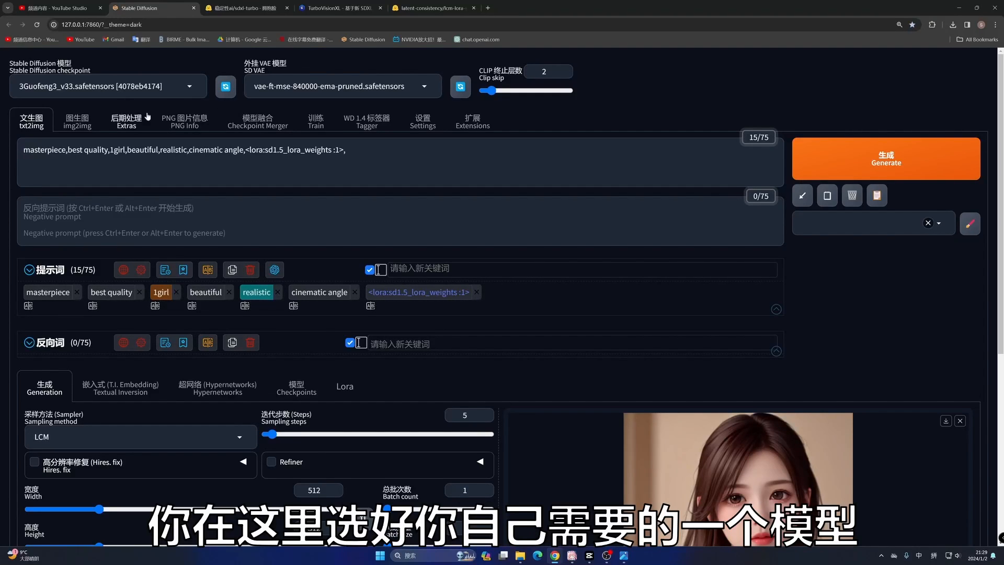
pyautogui.scroll(-5, 120, 211)
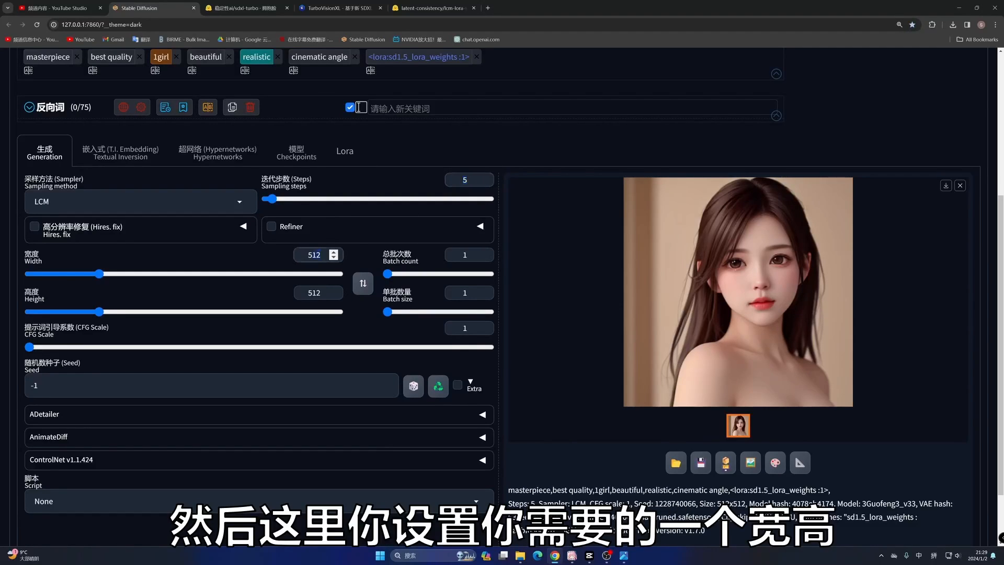
pyautogui.doubleClick(314, 293)
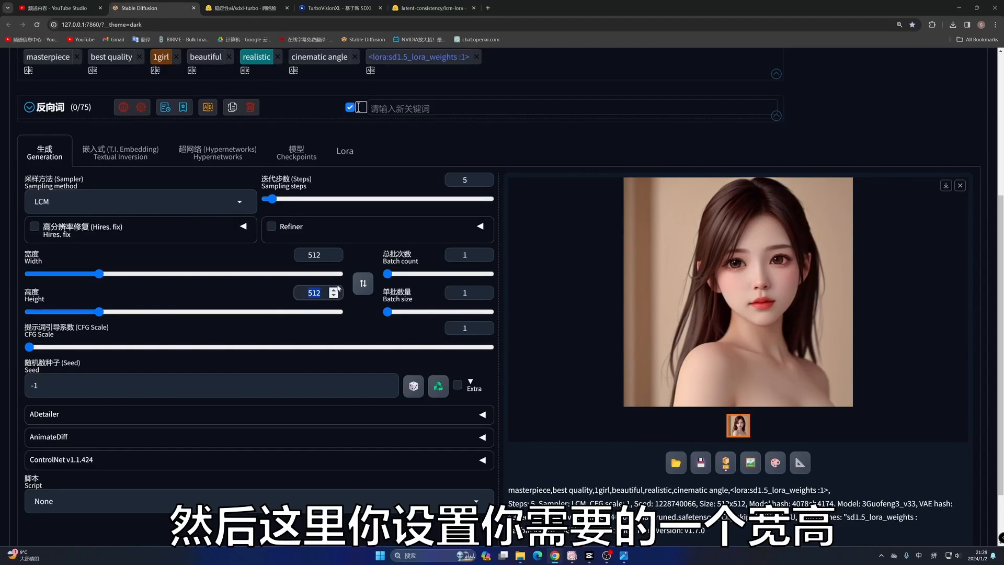
pyautogui.click(465, 328)
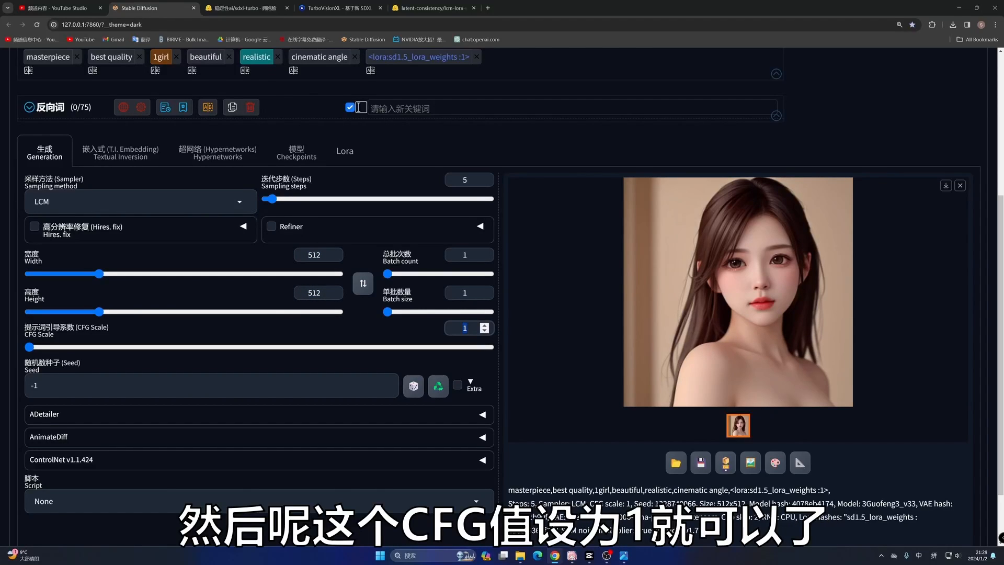
pyautogui.scroll(4, 502, 293)
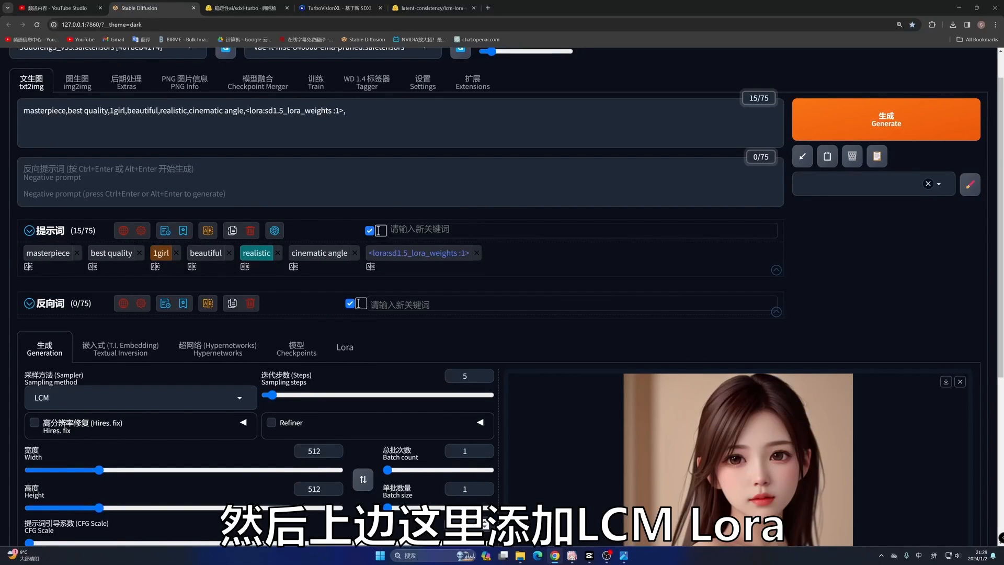
pyautogui.moveTo(350, 112); pyautogui.dragTo(268, 111)
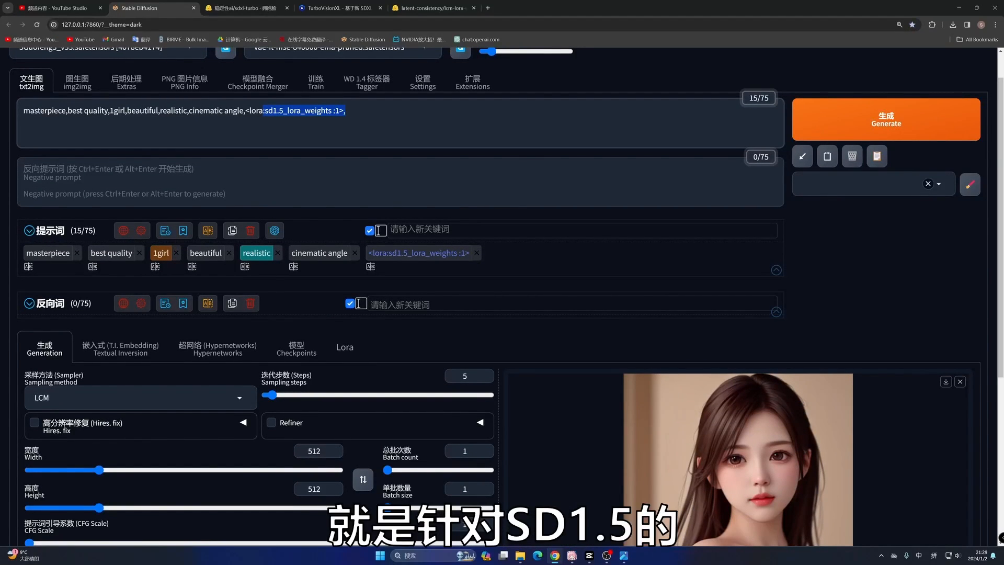
pyautogui.scroll(1, 166, 106)
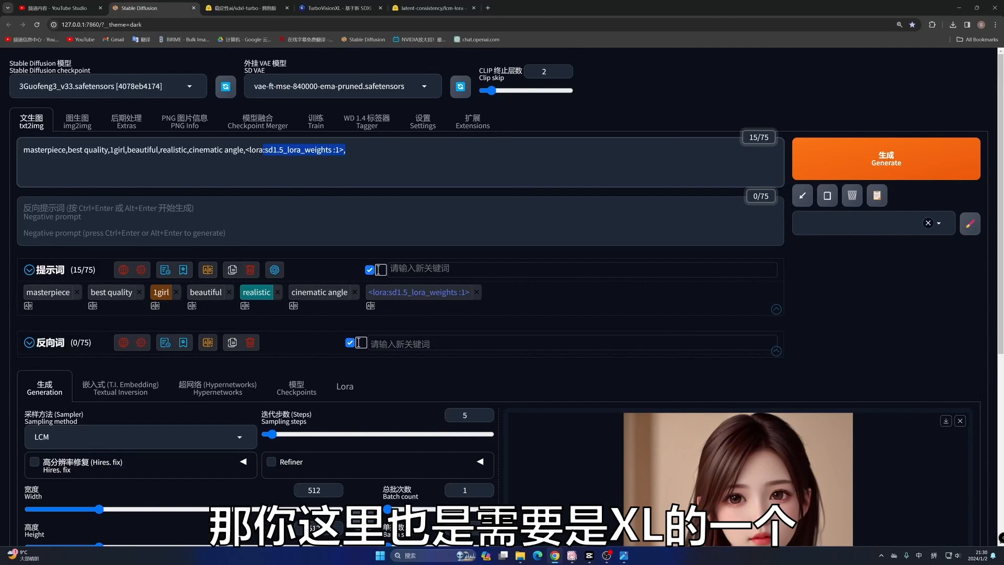
pyautogui.click(269, 149)
# Expand the AnimateDiff settings, enable AnimateDiff and set the number of frames to 16
pyautogui.scroll(-6, 88, 365)
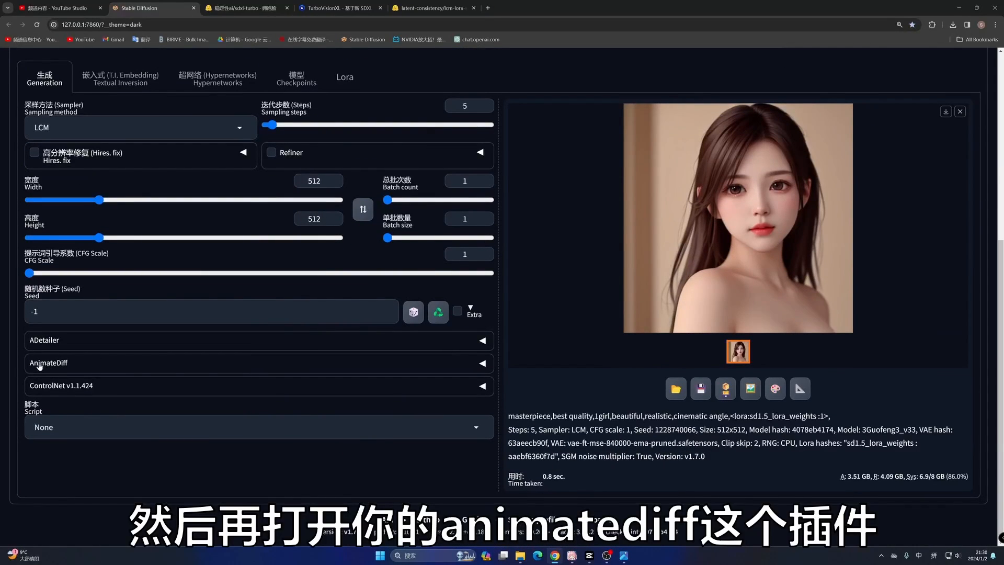
pyautogui.click(88, 363)
pyautogui.scroll(-3, 92, 387)
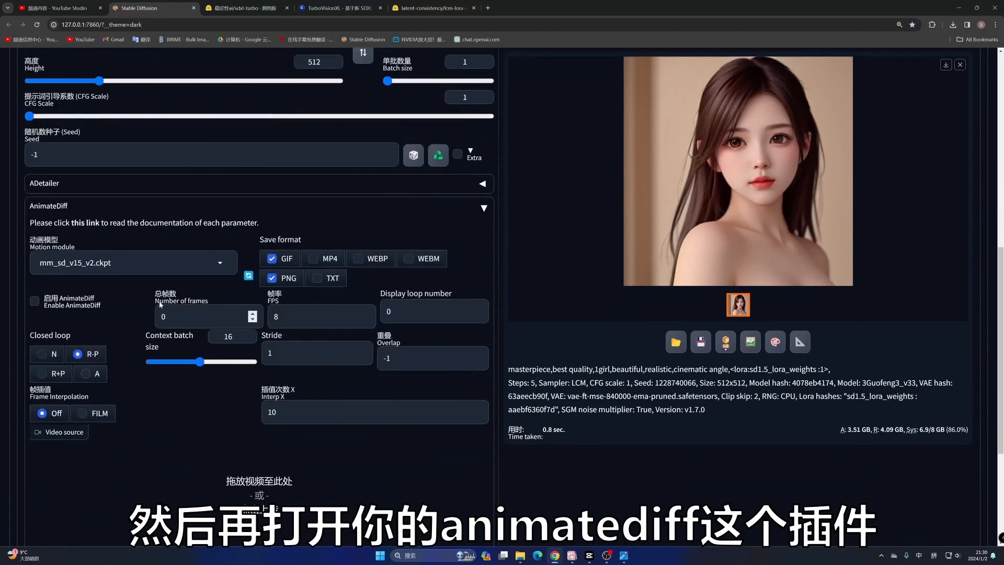
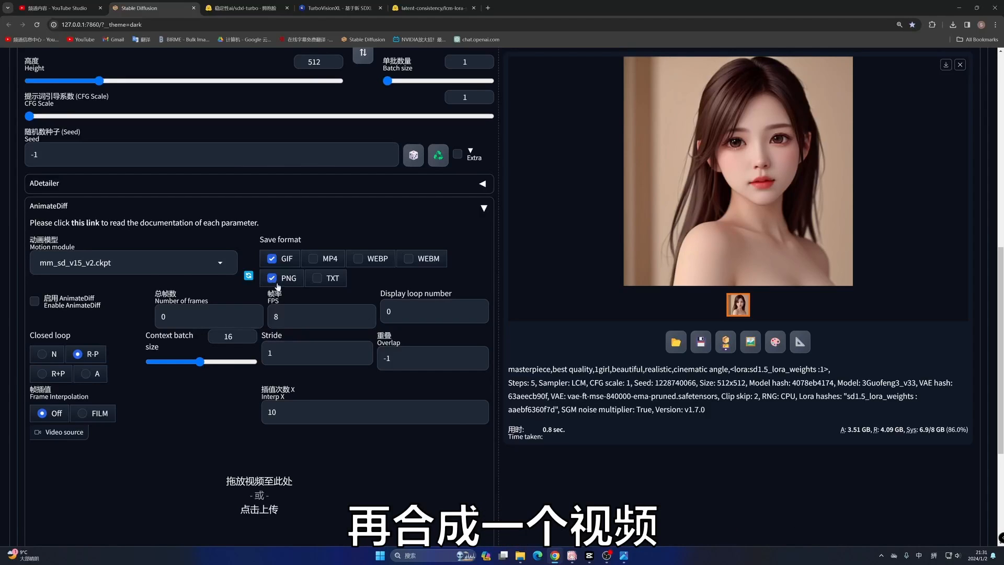
pyautogui.click(35, 300)
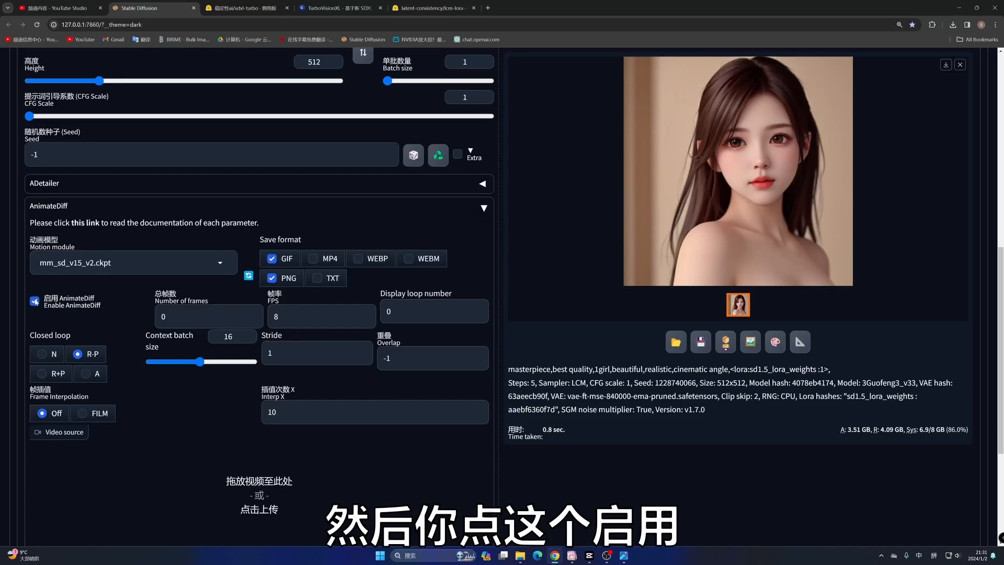
pyautogui.scroll(-3, 35, 301)
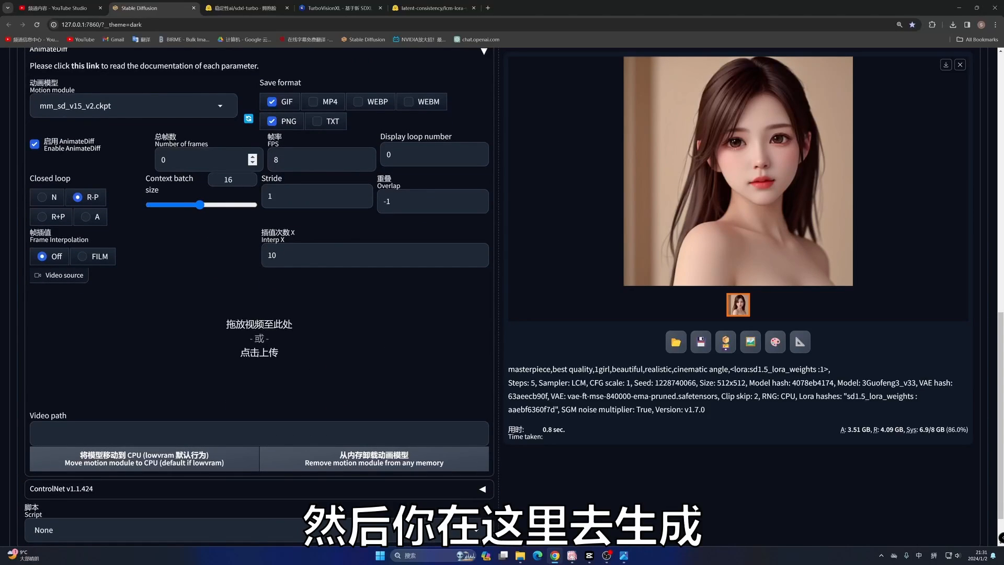
pyautogui.click(163, 160)
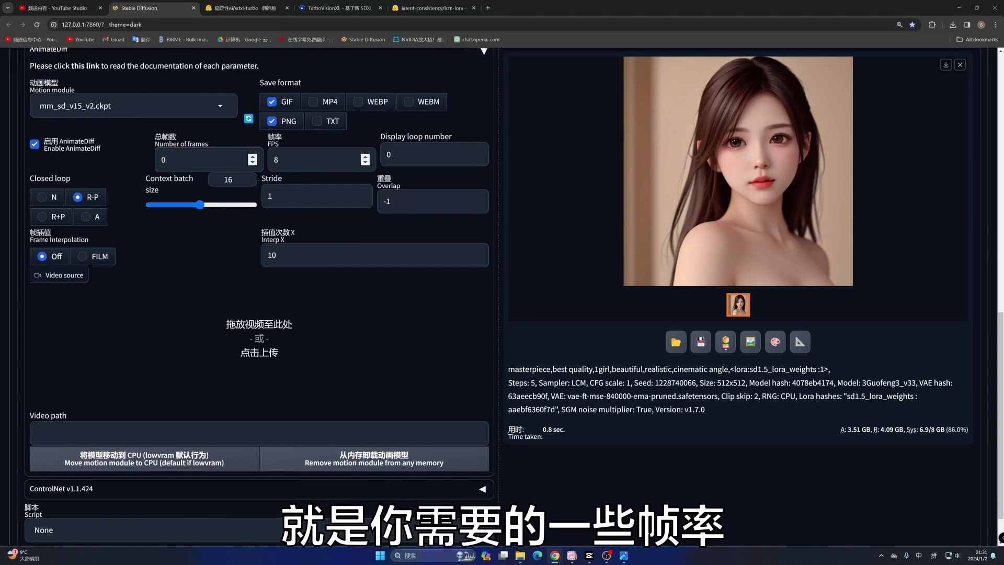
pyautogui.doubleClick(163, 159)
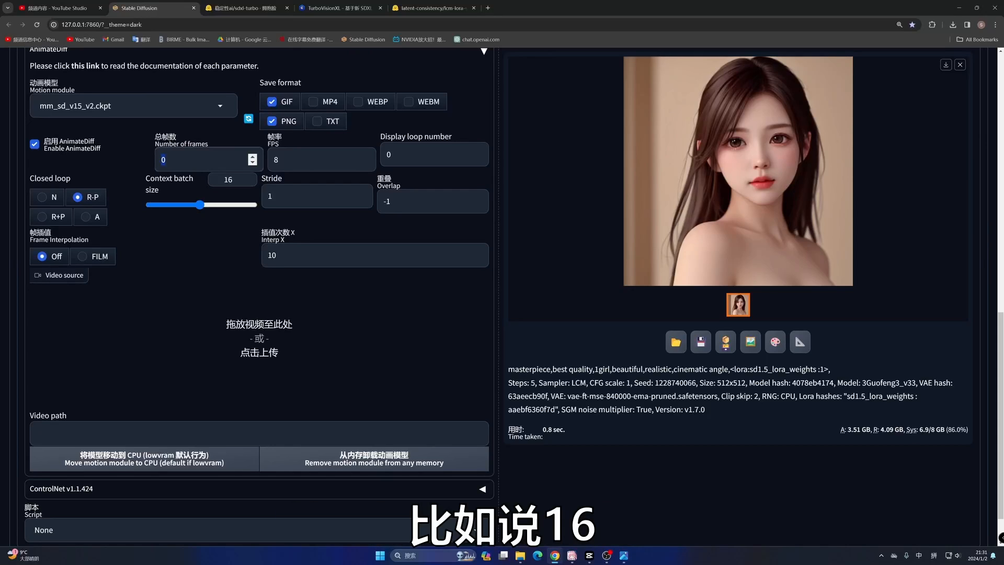
pyautogui.write('16')
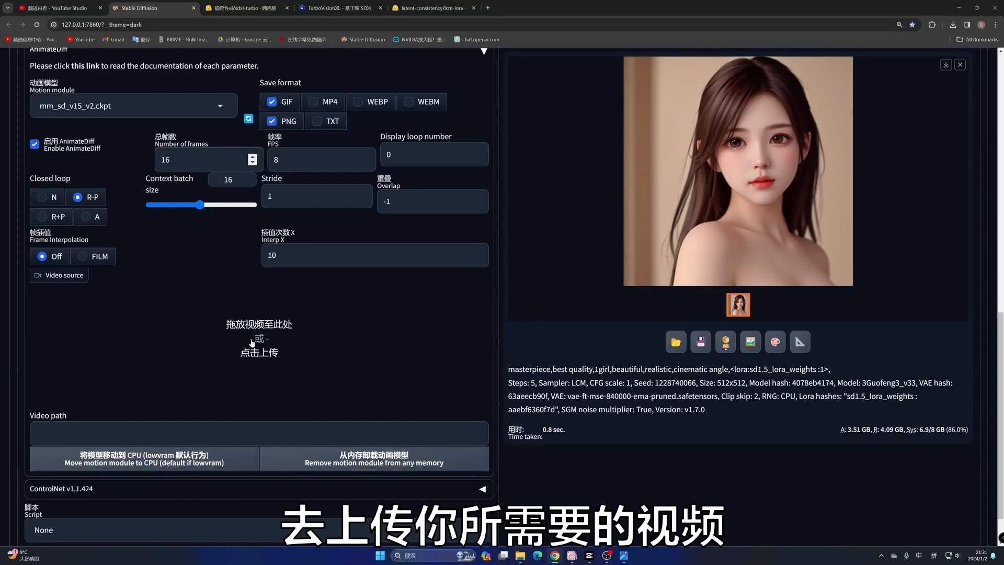
# Expand the ControlNet settings to view the Unit 0 image options, and collapse them again
pyautogui.scroll(-1, 252, 342)
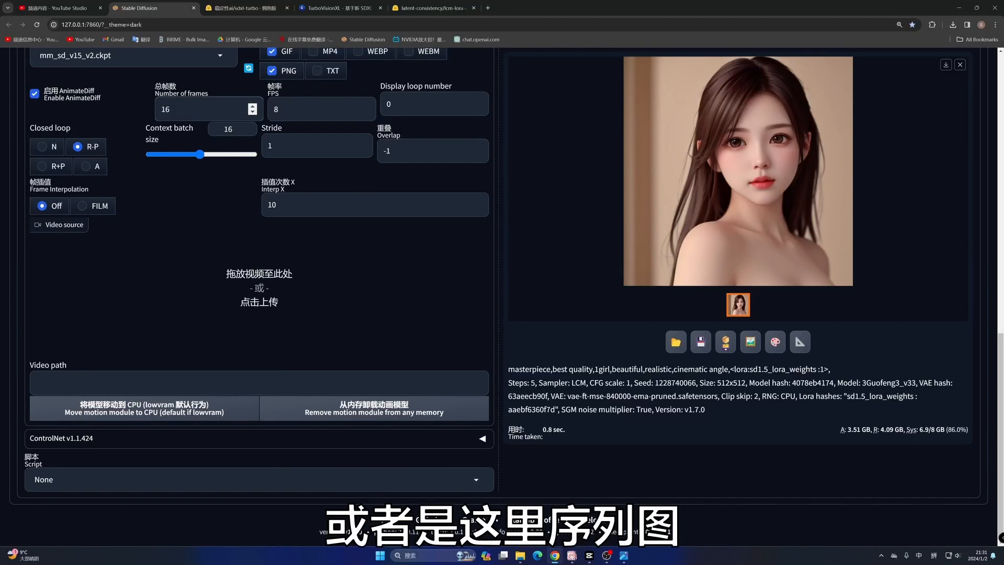
pyautogui.click(95, 435)
pyautogui.scroll(-4, 259, 425)
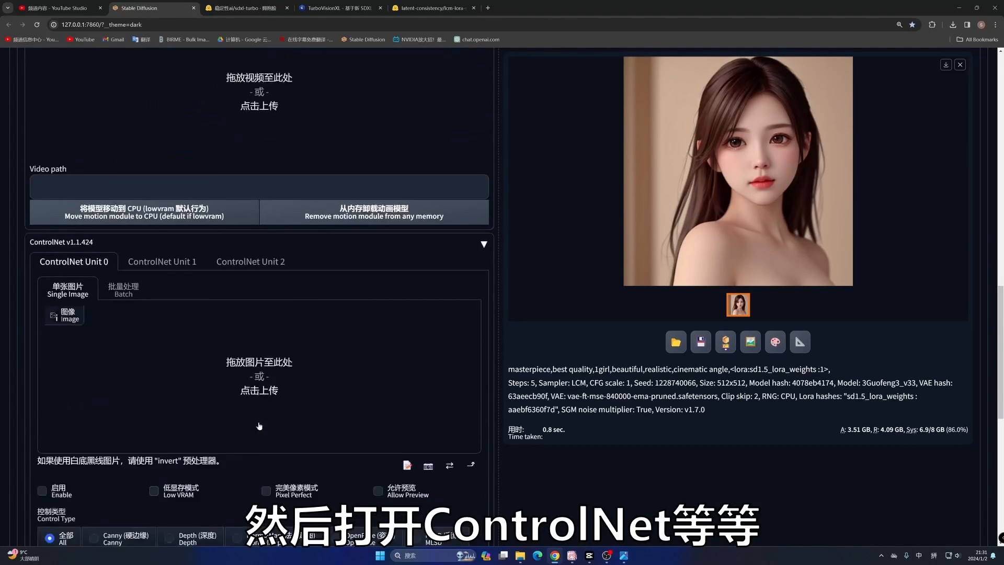
pyautogui.click(209, 245)
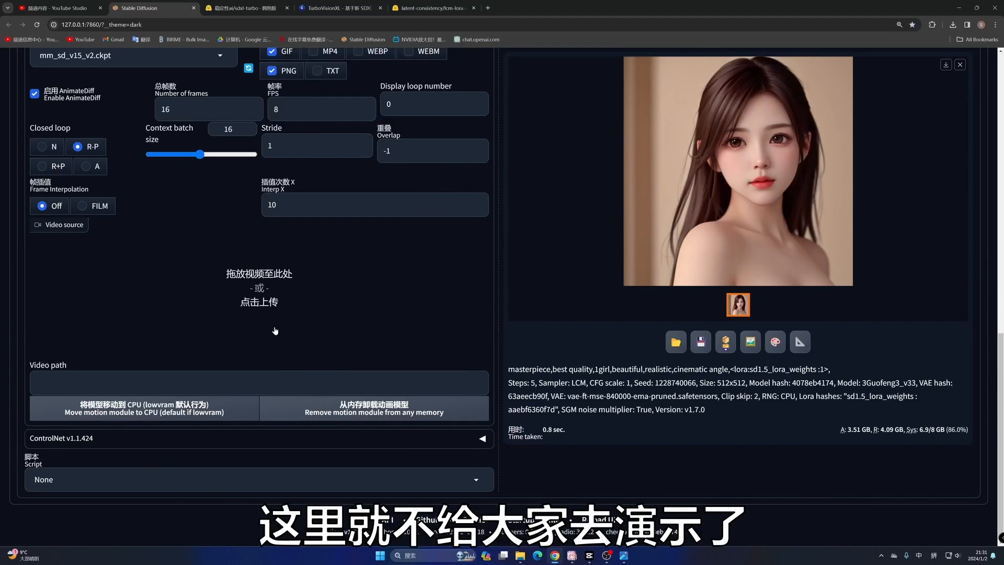
# Review the AnimateDiff save formats and frame settings, then the LoRA prompt, LCM sampler and step settings for txt2img
pyautogui.scroll(1, 426, 276)
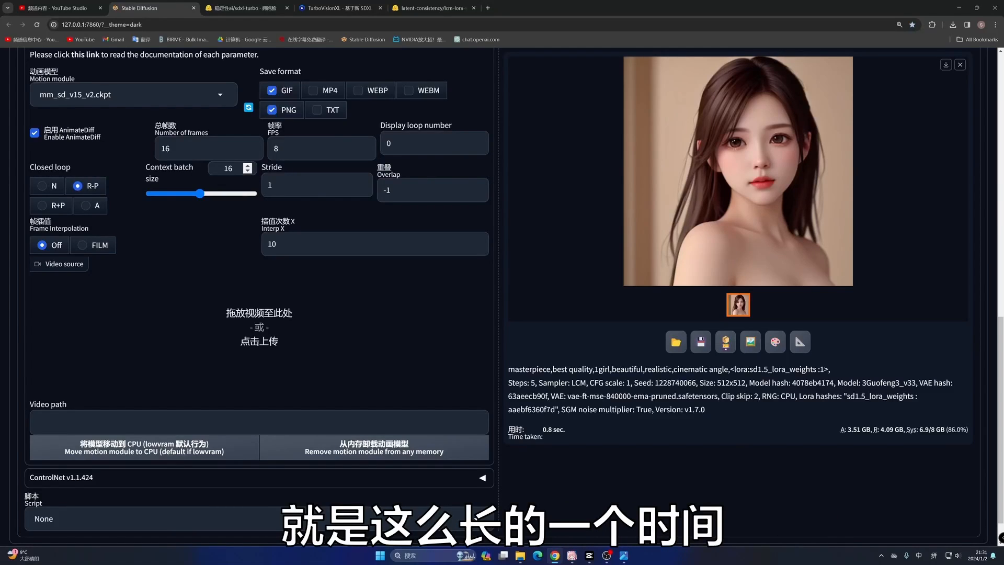
pyautogui.scroll(15, 268, 165)
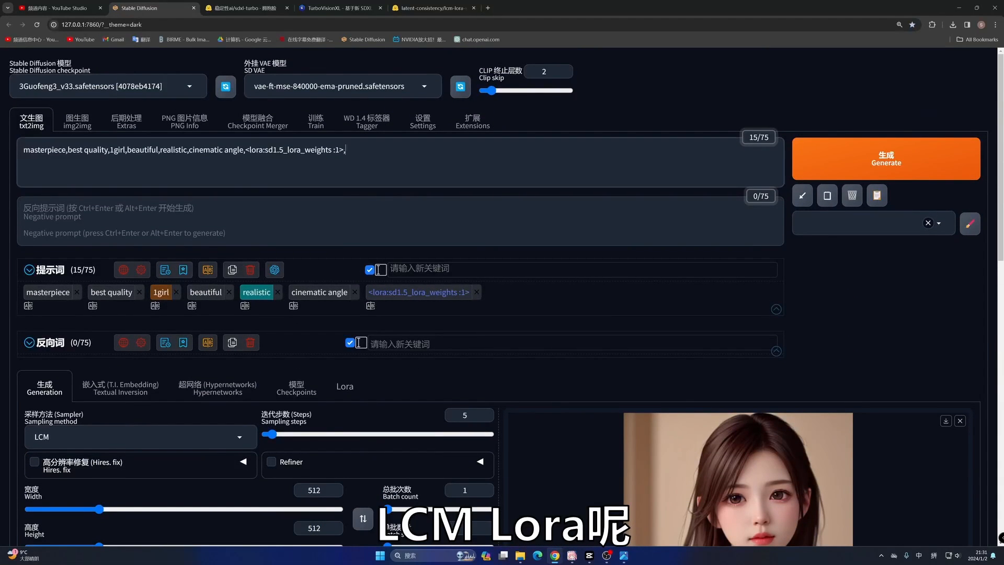
pyautogui.scroll(-7, 328, 282)
pyautogui.scroll(-5, 328, 283)
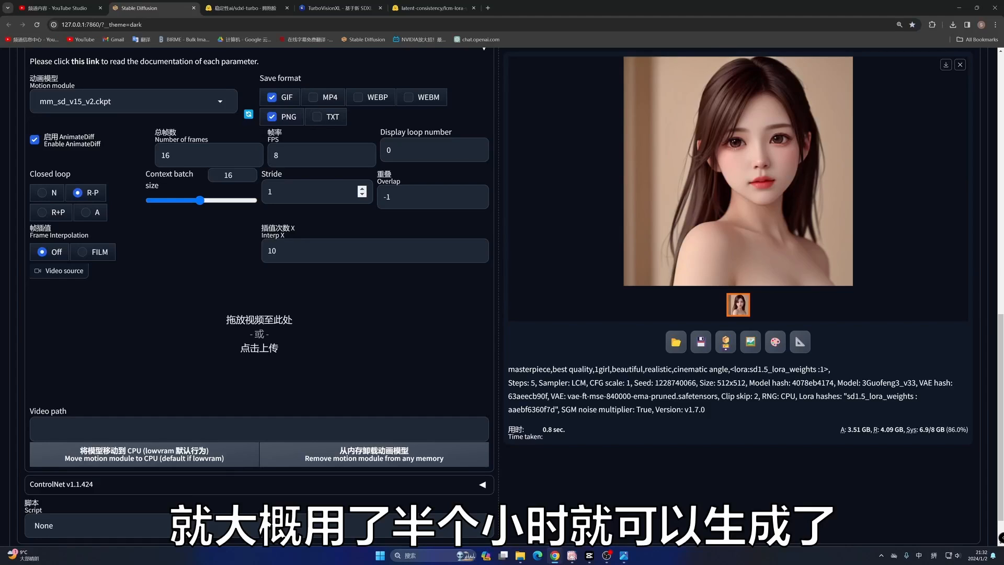
pyautogui.scroll(-1, 293, 220)
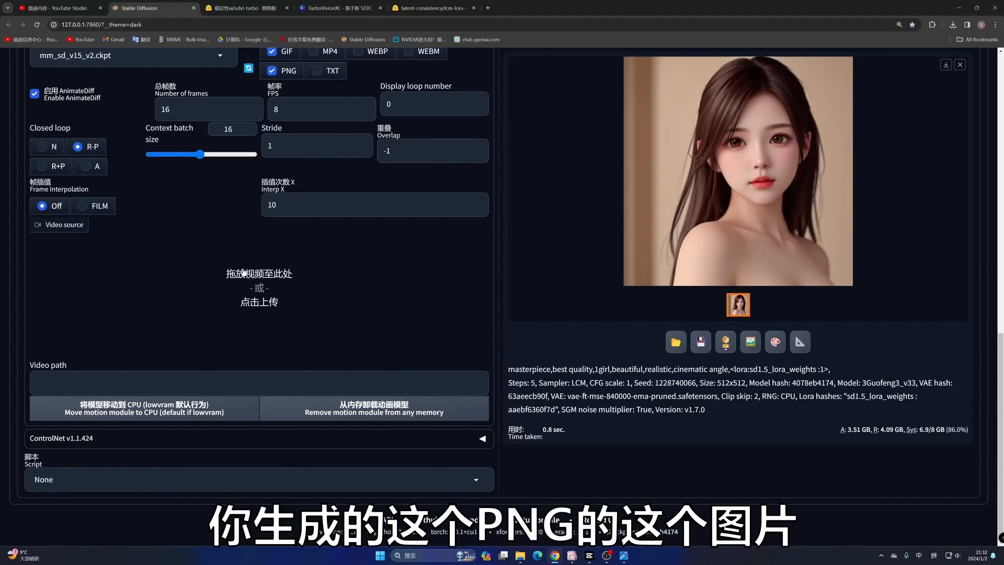
pyautogui.scroll(1, 289, 76)
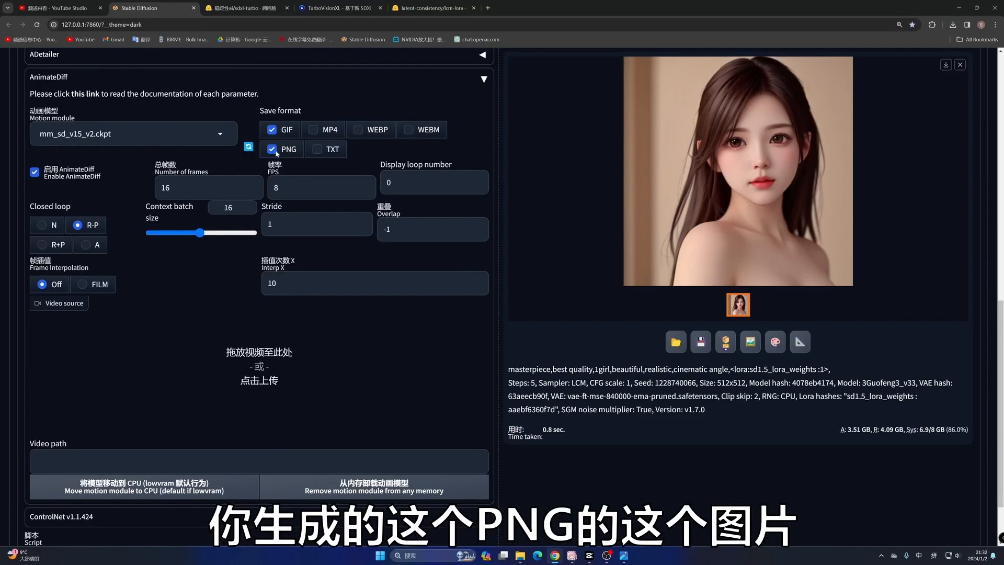
pyautogui.scroll(10, 278, 155)
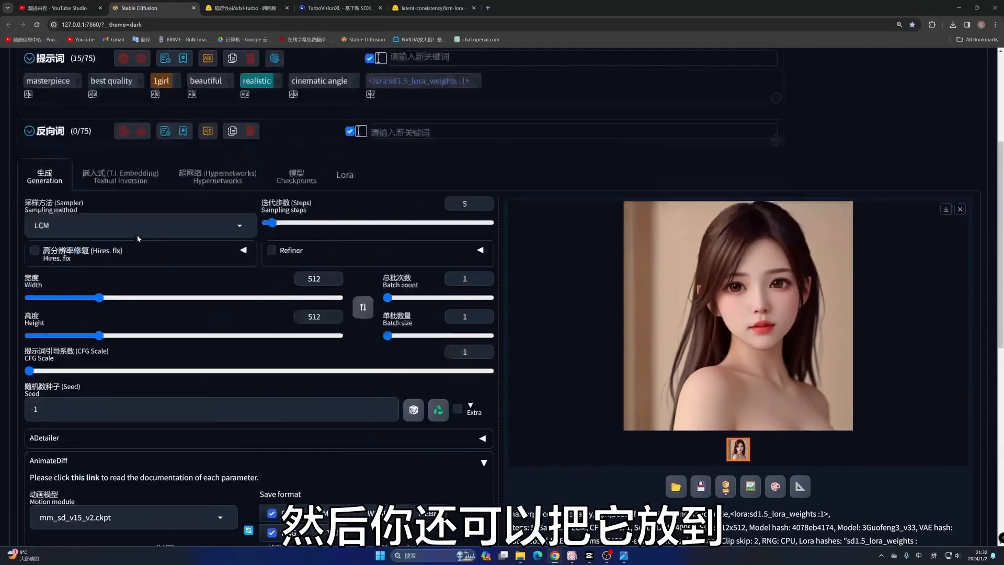
pyautogui.scroll(1, 278, 155)
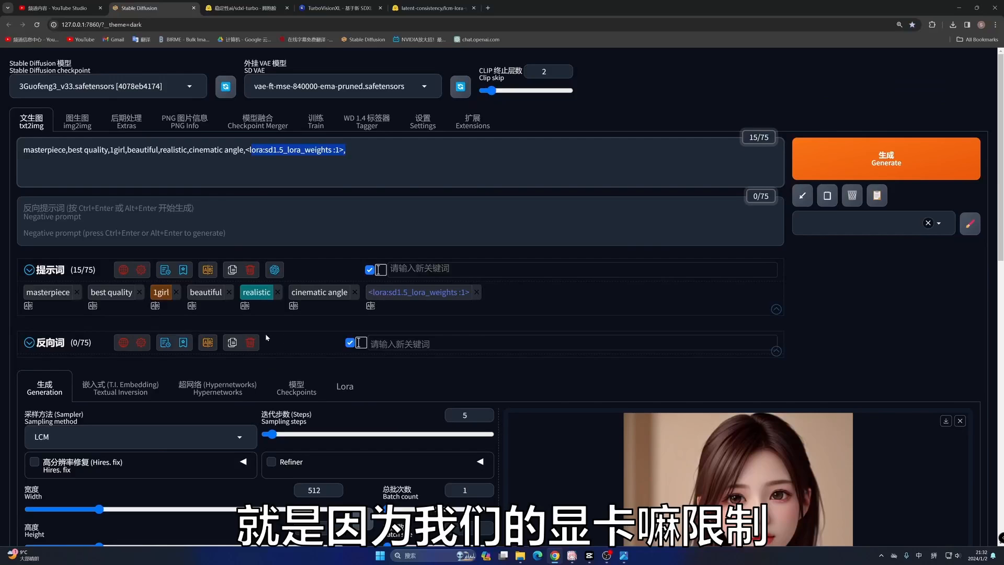
pyautogui.scroll(-3, 265, 337)
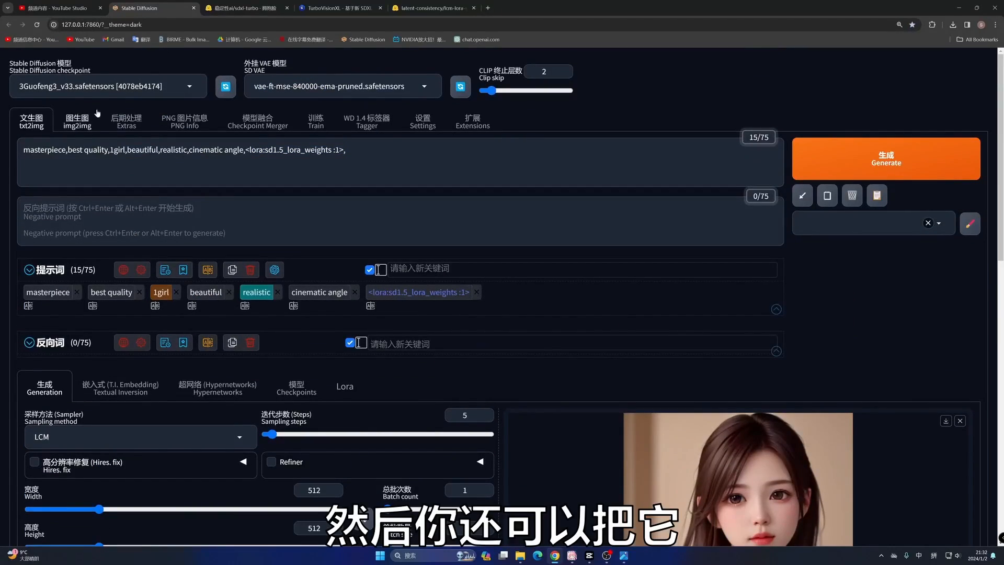
# Show the Extras options for batch upscaling from a directory, including the input and output directories, resize factor and upscalers
pyautogui.click(132, 121)
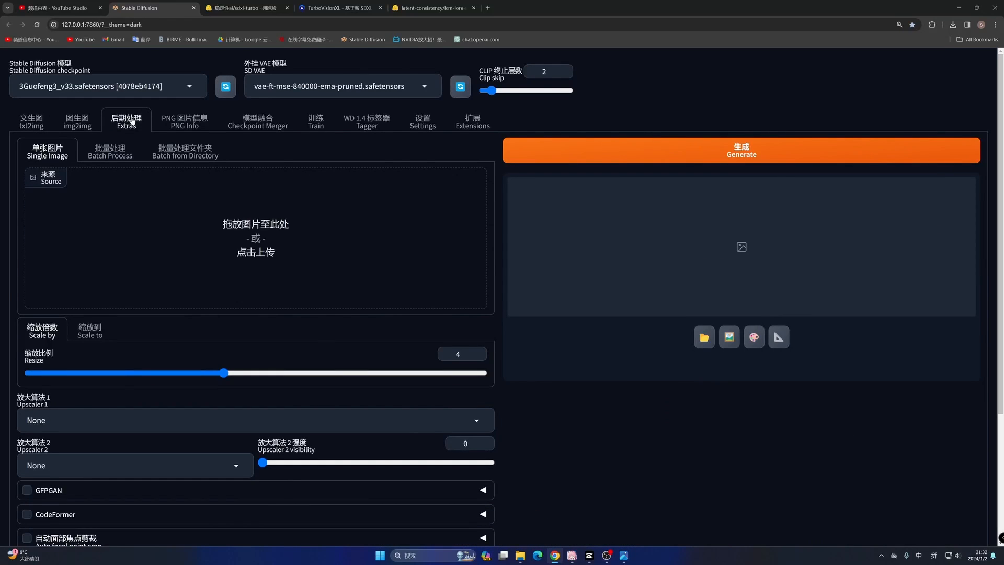
pyautogui.click(200, 152)
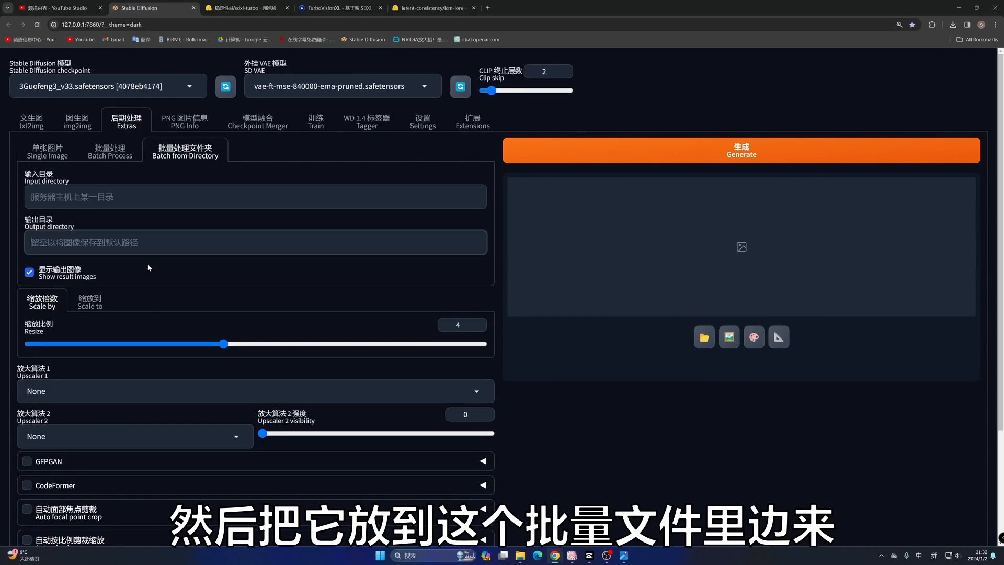
pyautogui.scroll(-3, 155, 327)
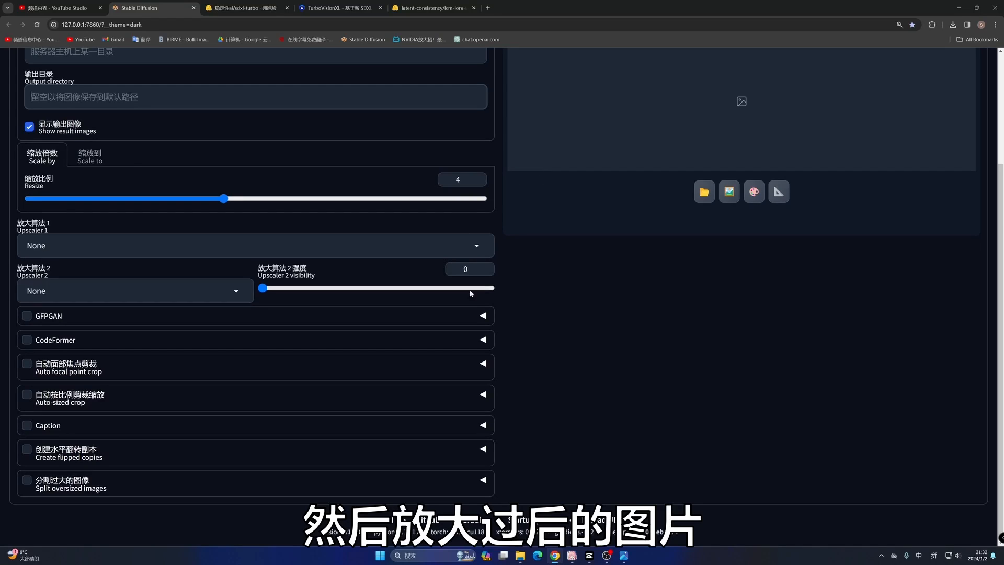
# Switch to JianYing, start importing media and browse the frames in the out-1 folder under Workspace\AI
pyautogui.click(593, 557)
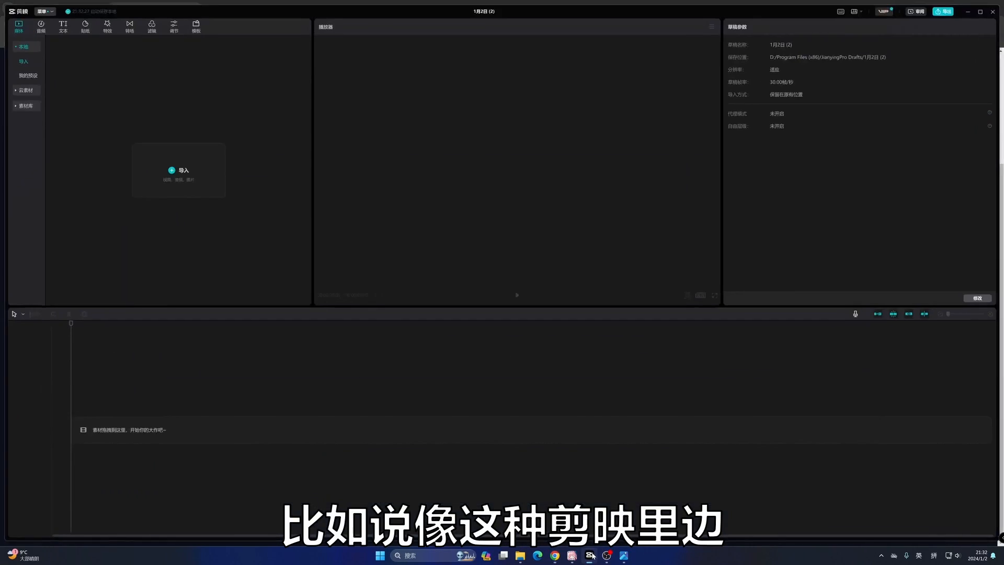
pyautogui.click(178, 177)
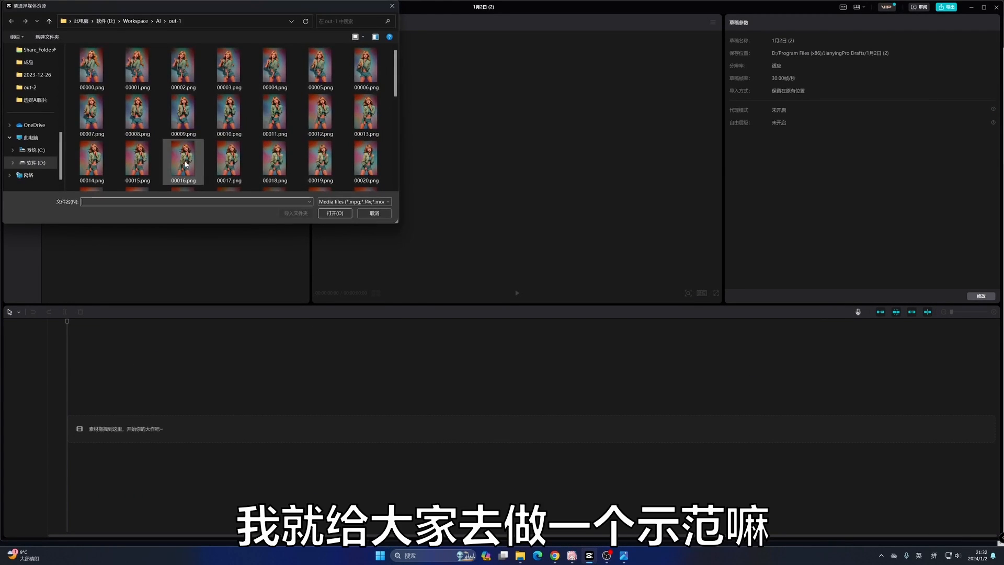
pyautogui.scroll(2, 56, 65)
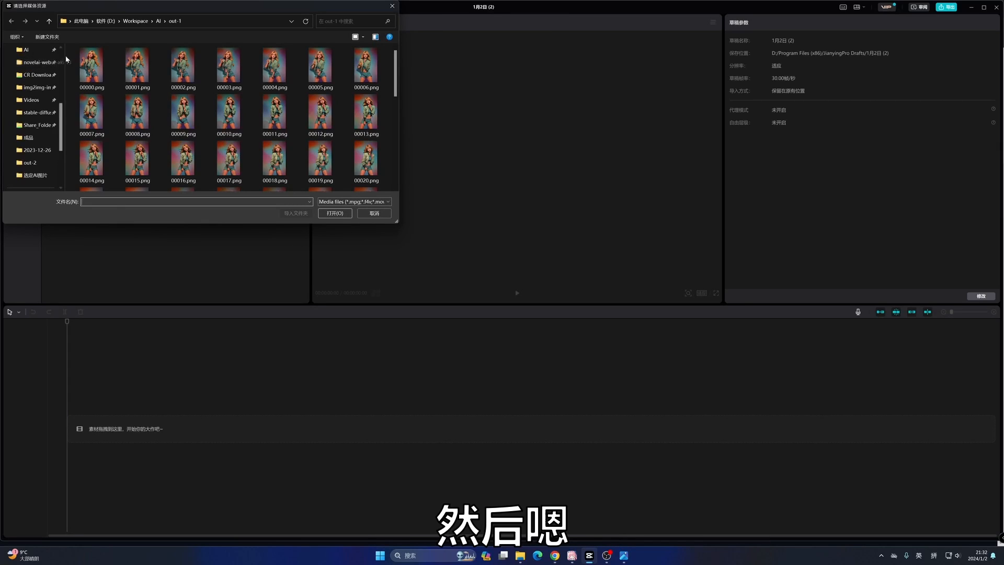
pyautogui.click(158, 21)
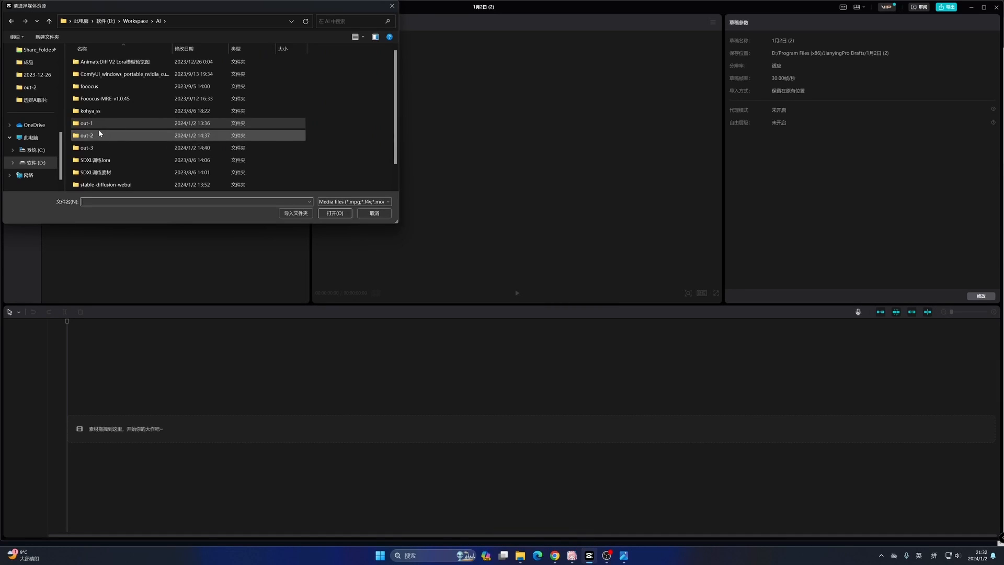
pyautogui.doubleClick(100, 125)
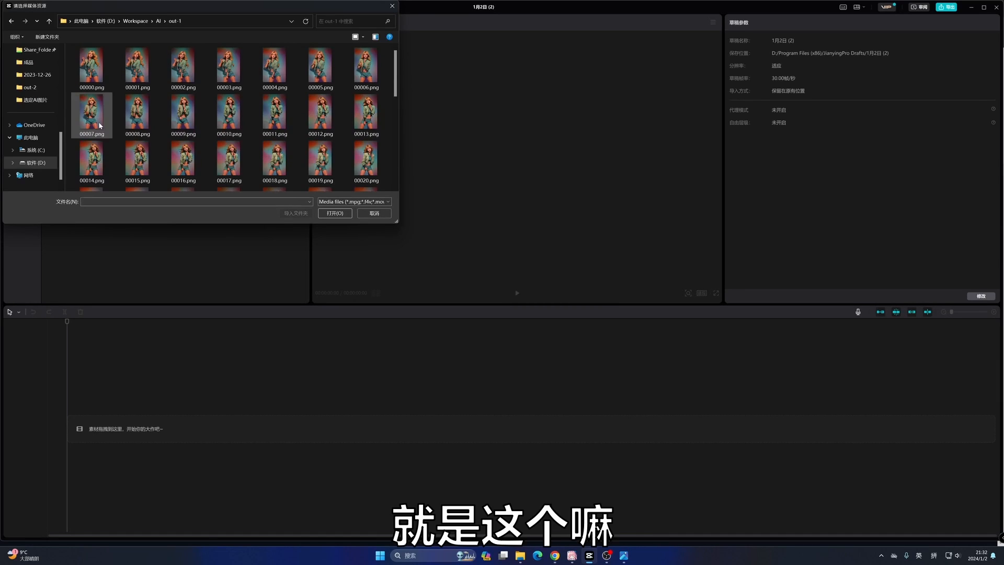
# Check the resolution of the first frame in the out-3 folder and import the whole out-3 folder
pyautogui.click(157, 21)
pyautogui.doubleClick(96, 149)
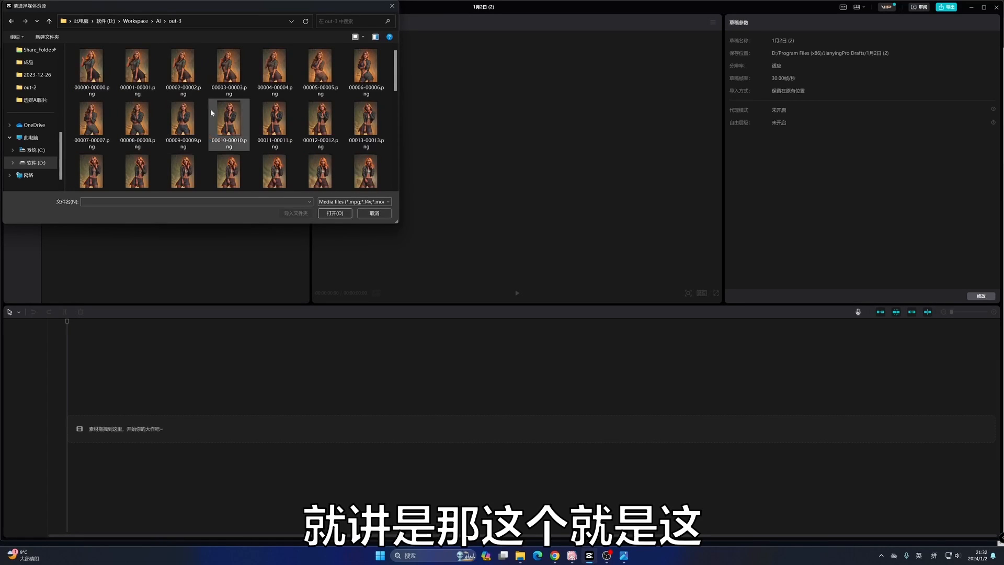
pyautogui.moveTo(94, 79)
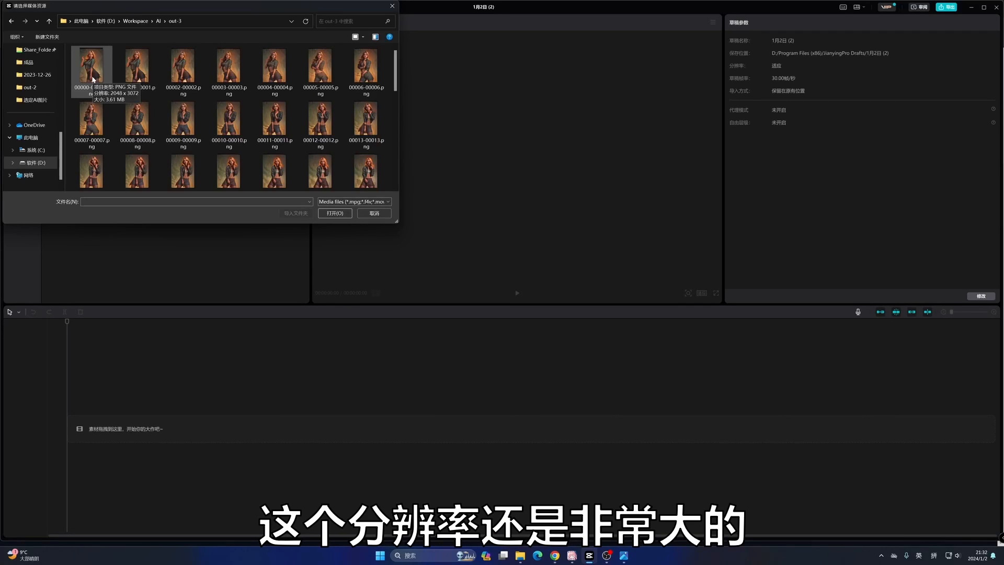
pyautogui.click(159, 21)
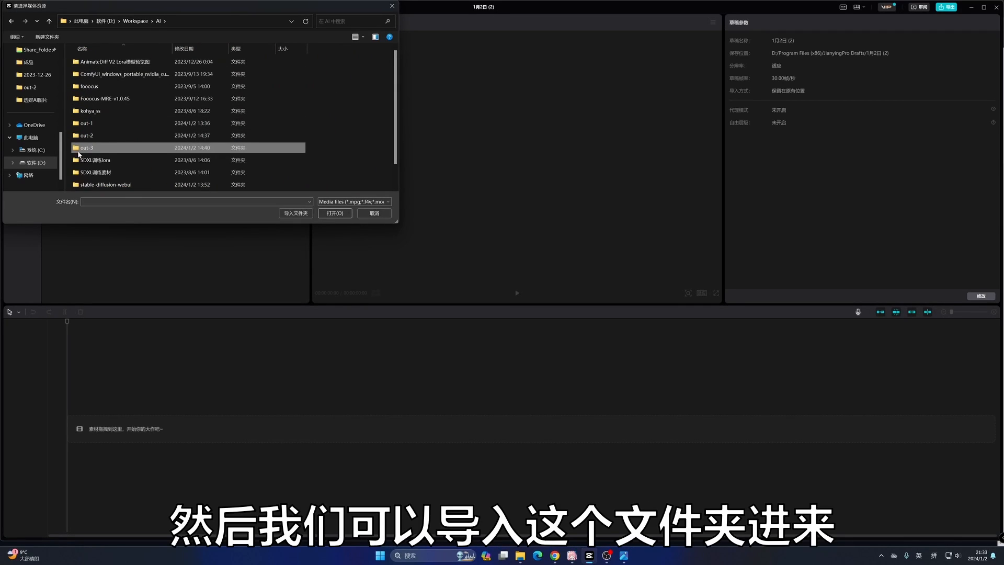
pyautogui.click(294, 212)
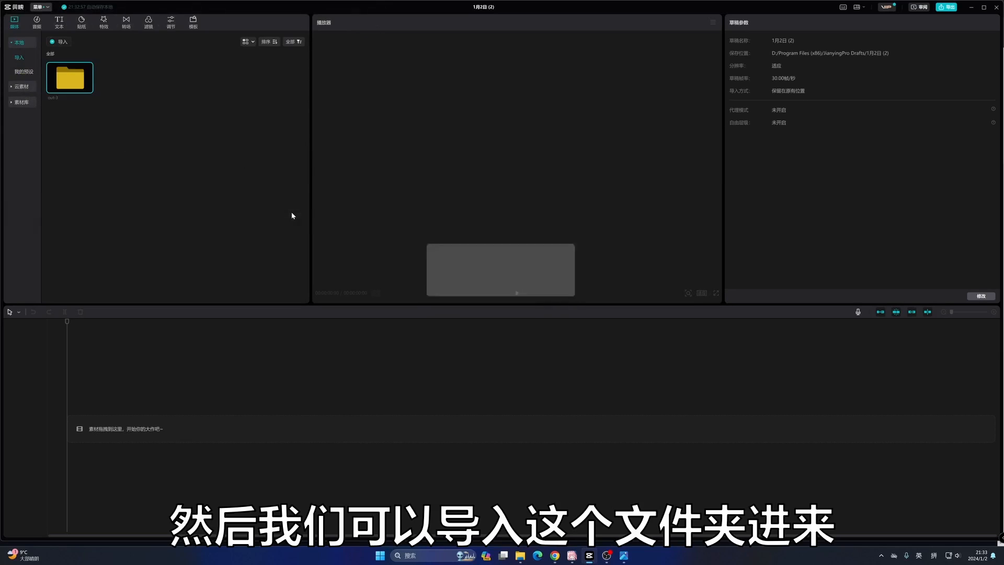
# Sort the imported out-3 images by name from A to Z and place the whole folder on the timeline
pyautogui.doubleClick(59, 84)
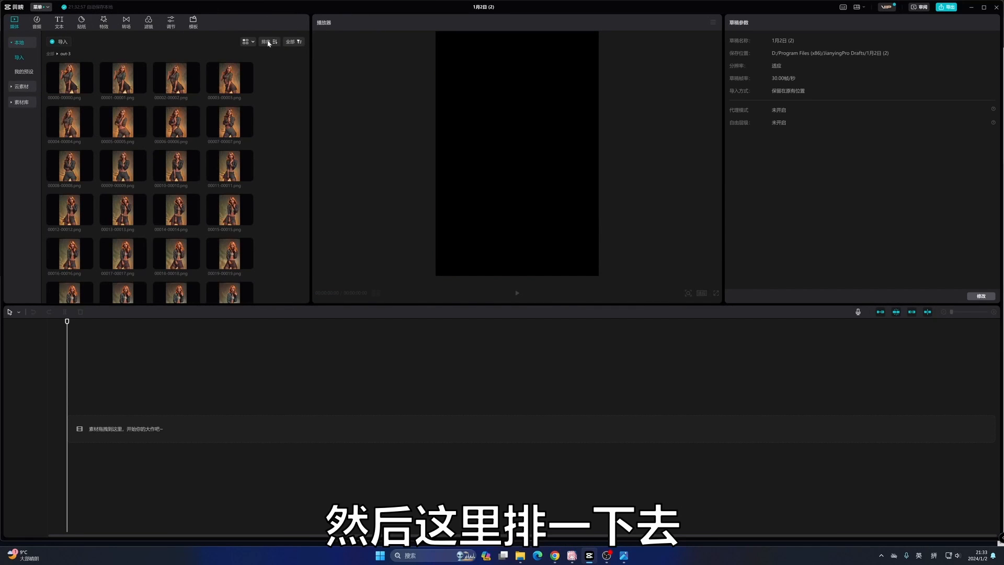
pyautogui.click(269, 41)
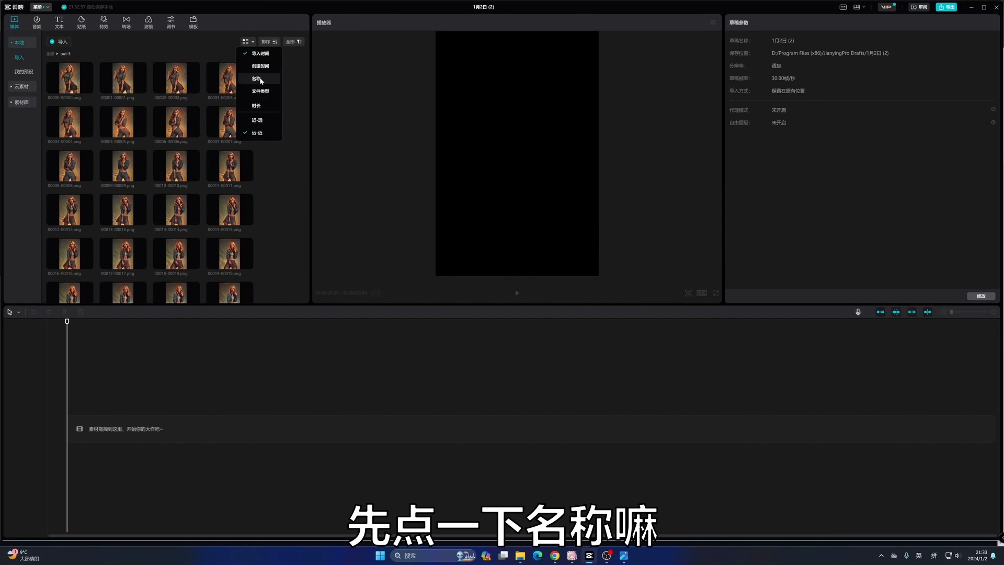
pyautogui.click(260, 79)
pyautogui.click(269, 41)
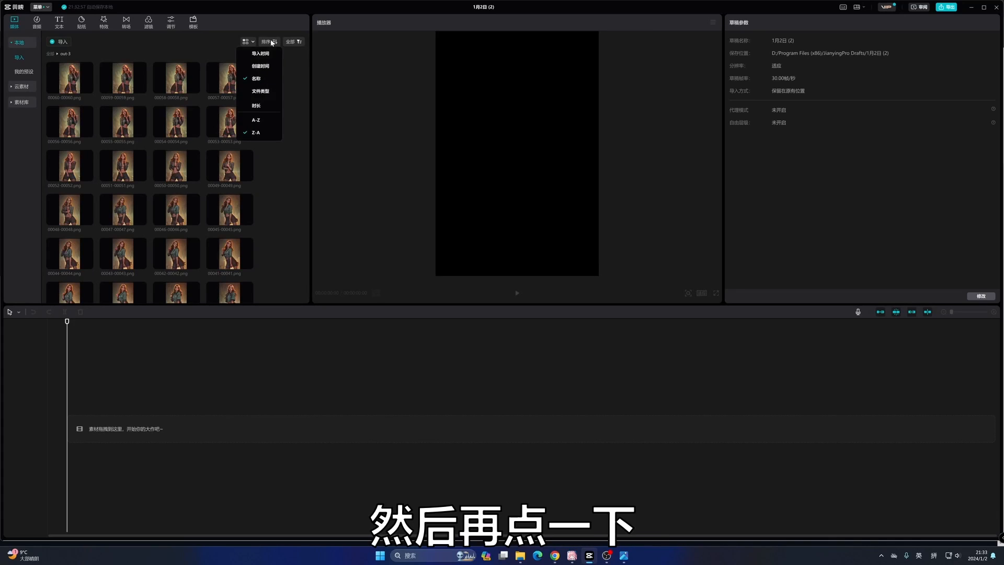
pyautogui.click(256, 121)
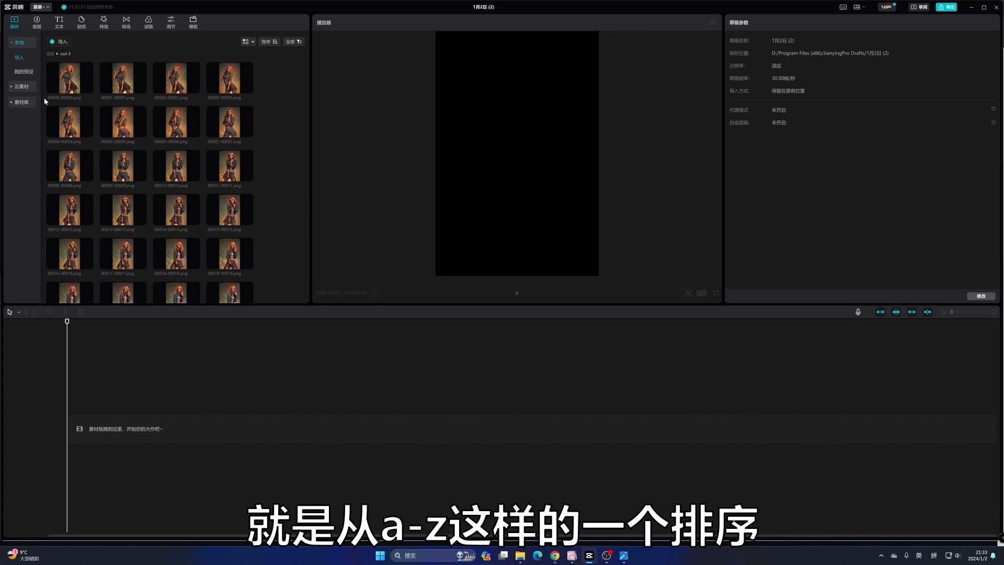
pyautogui.click(50, 54)
pyautogui.moveTo(67, 79); pyautogui.dragTo(67, 434)
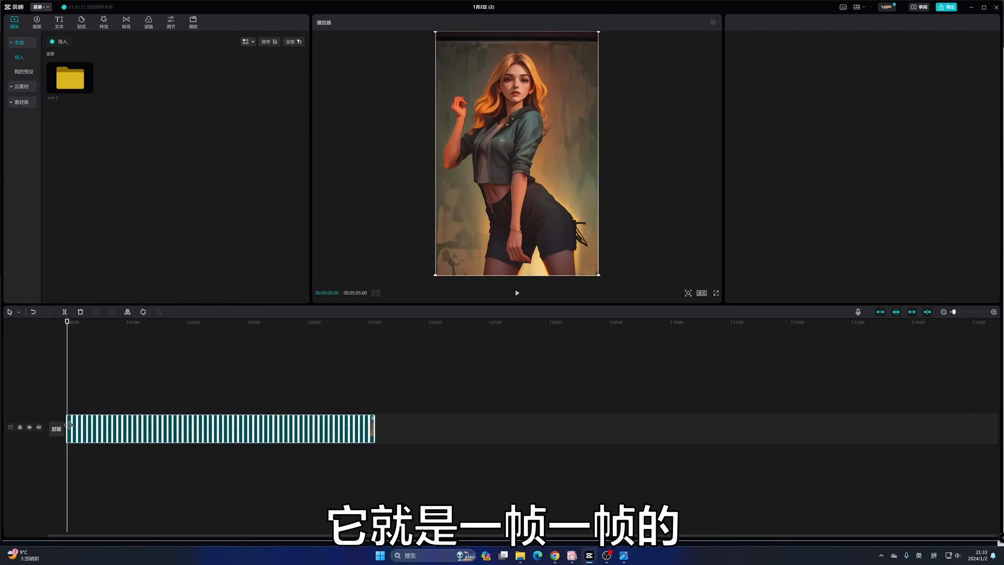
# Combine all the image clips on the timeline into one compound clip and set its speed to 100x
pyautogui.rightClick(178, 422)
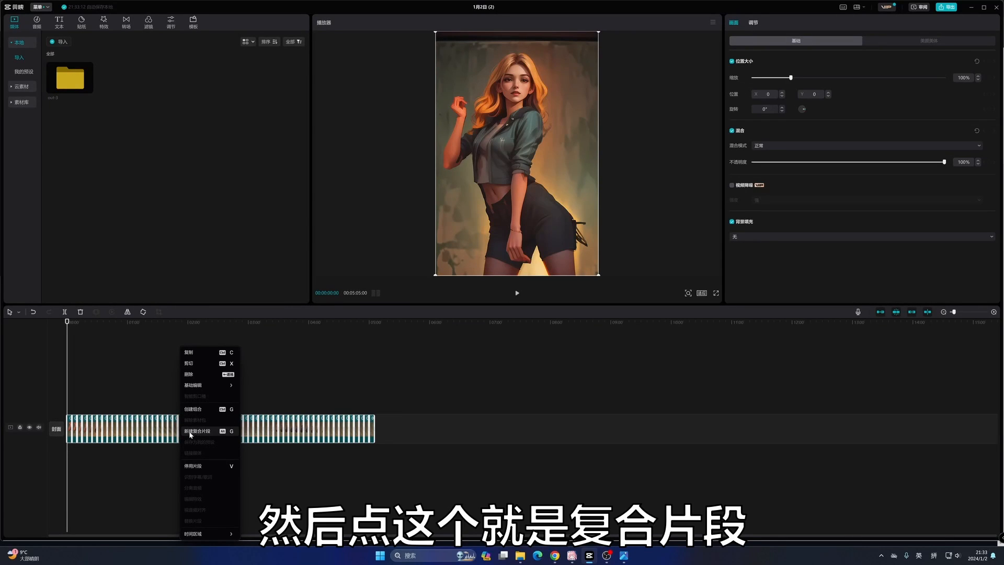
pyautogui.click(197, 434)
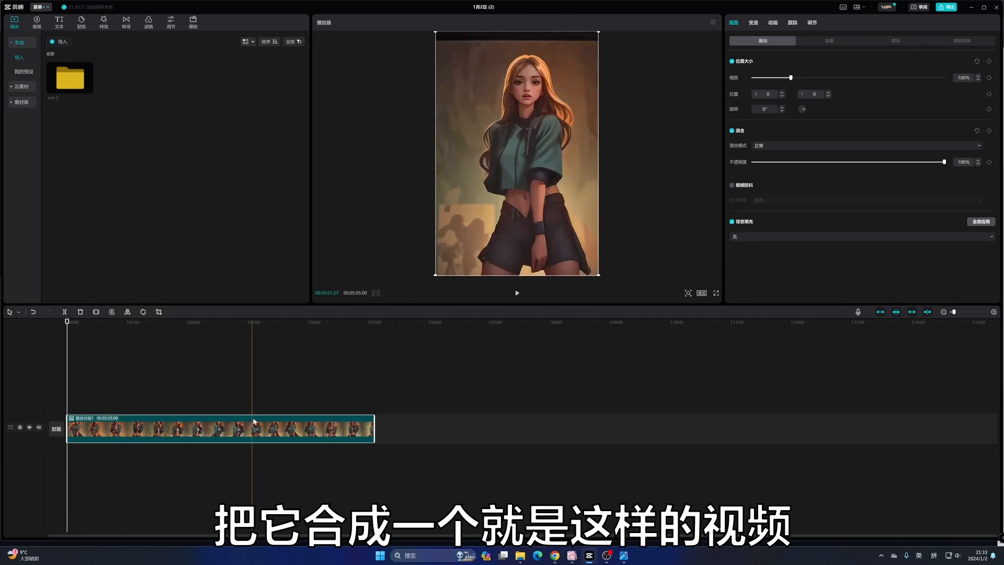
pyautogui.click(754, 23)
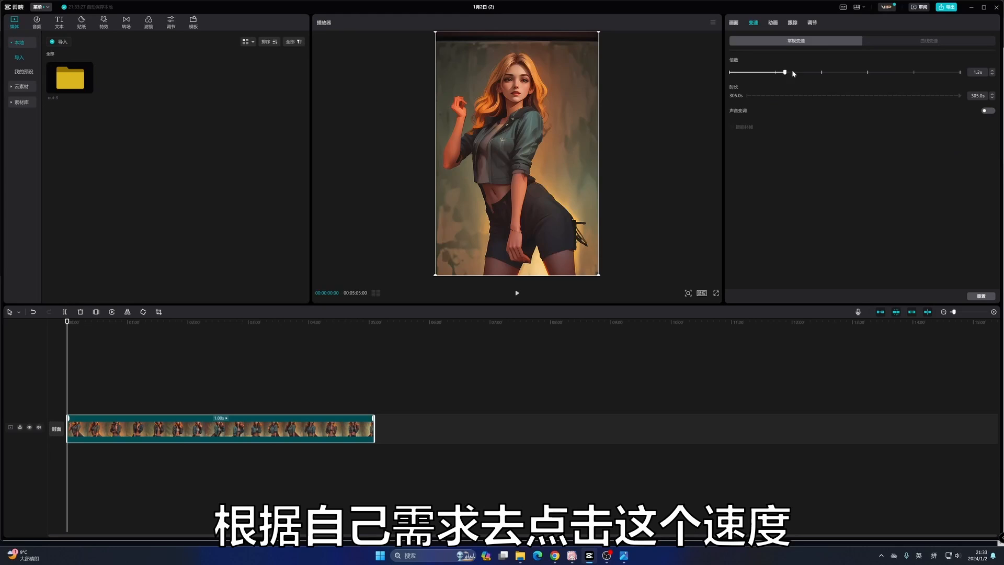
pyautogui.moveTo(792, 72); pyautogui.dragTo(949, 75)
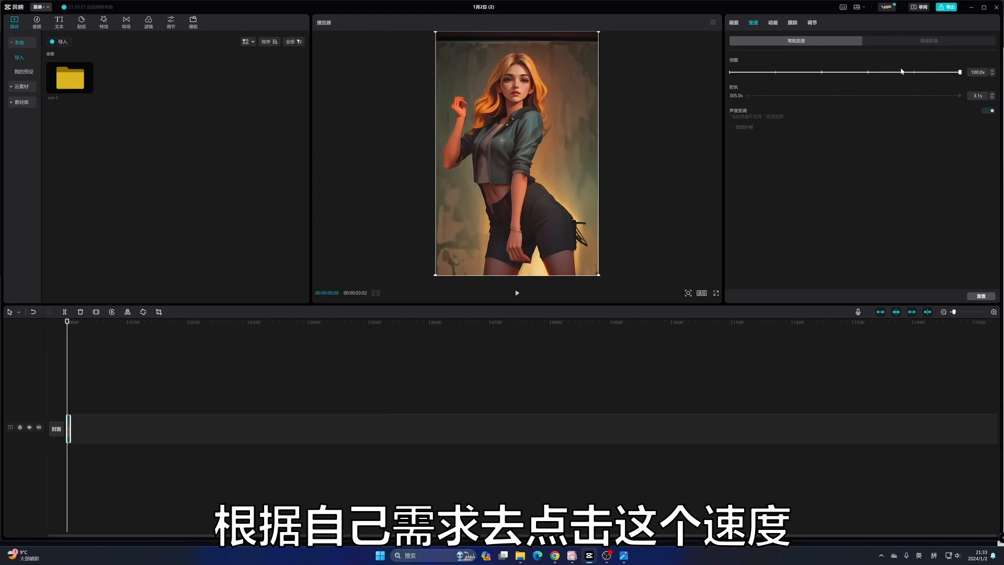
# Export the video as mp4 at 1080P and 30fps with H.264 and a custom VBR bitrate of 50000 Kbps
pyautogui.click(946, 8)
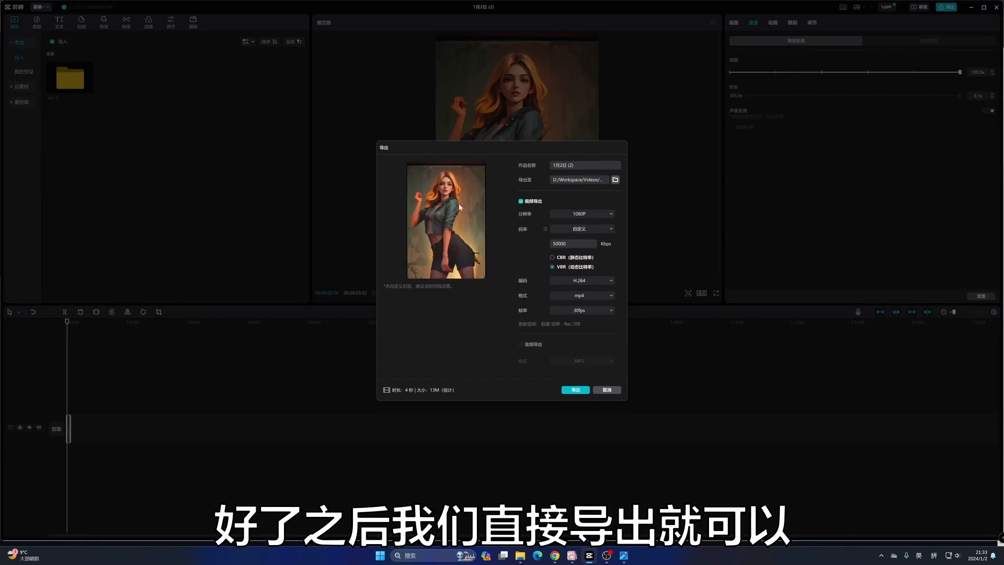
pyautogui.moveTo(583, 166); pyautogui.dragTo(557, 170)
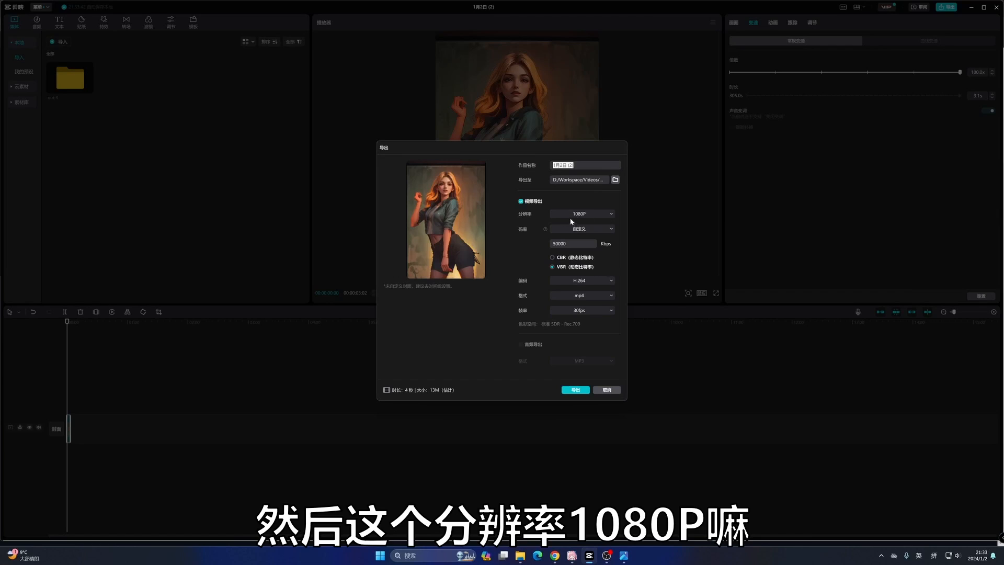
pyautogui.moveTo(544, 230)
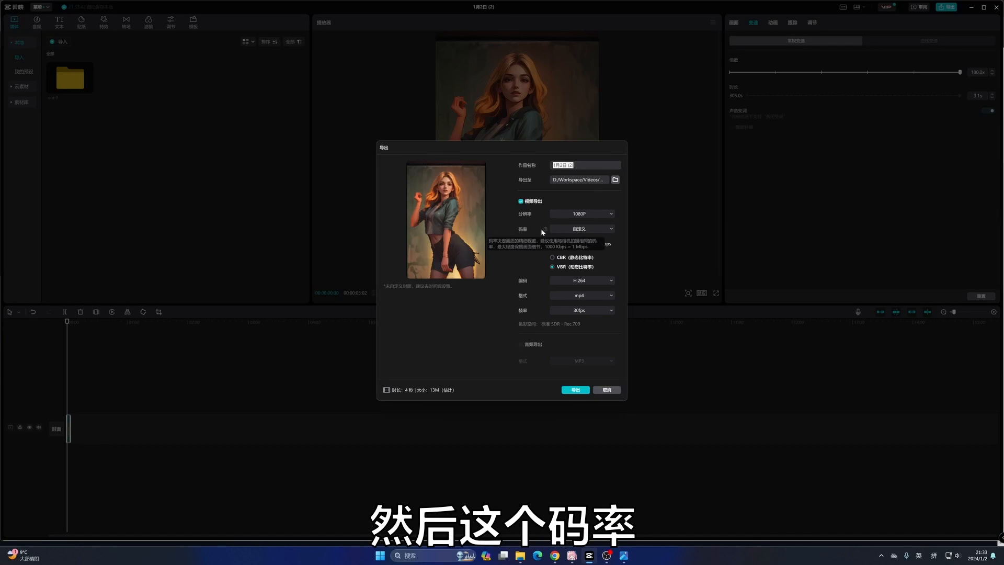
pyautogui.click(591, 229)
pyautogui.click(585, 230)
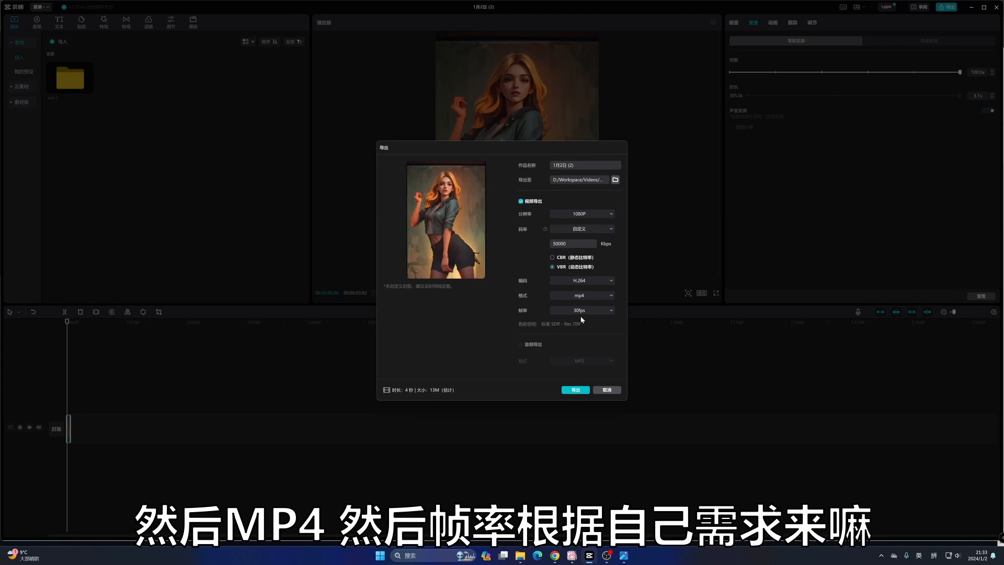
pyautogui.click(576, 390)
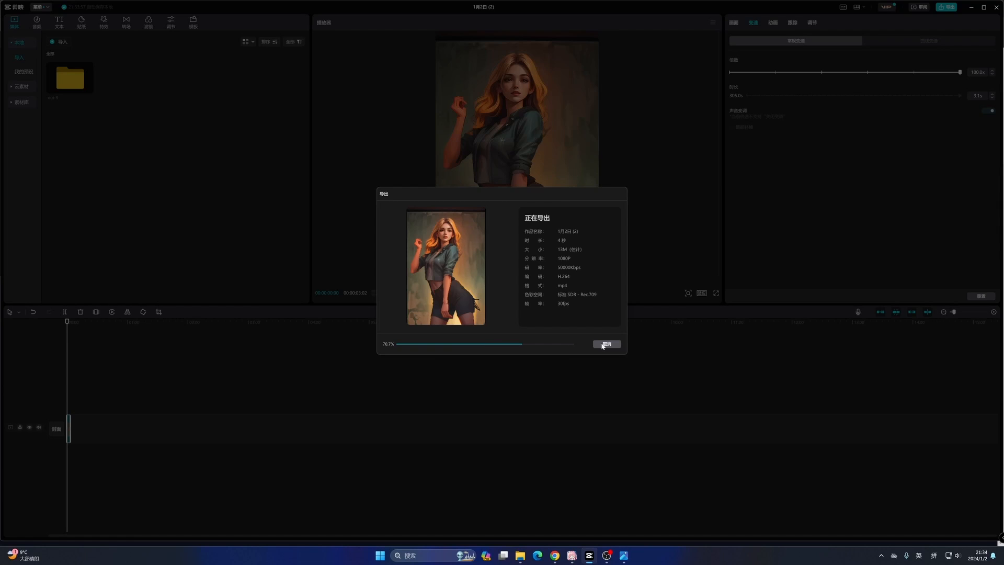
pyautogui.click(615, 358)
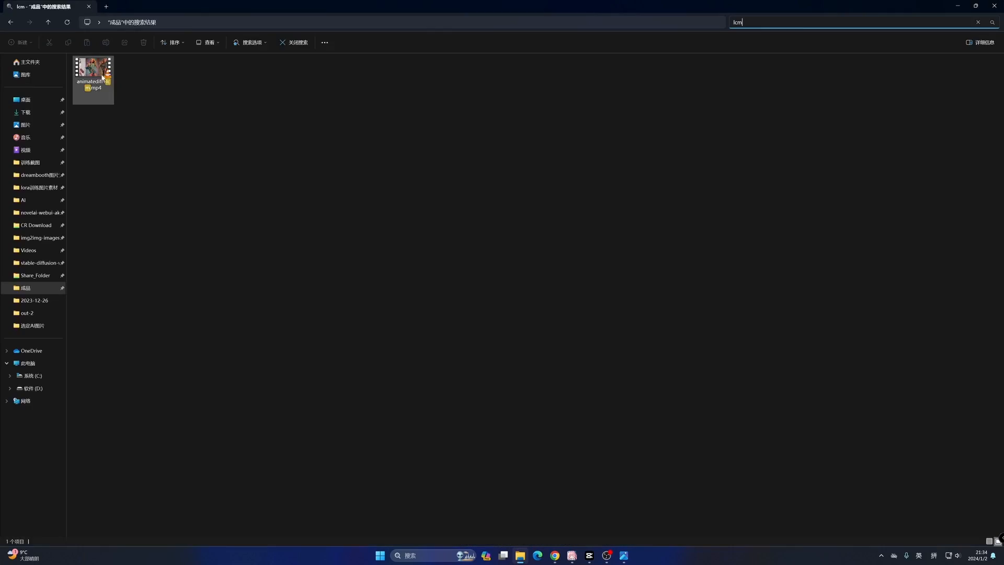
# Select the AnimateDiff LCM mp4 video among the lcm search results for the 成品 folder in File Explorer
pyautogui.click(92, 72)
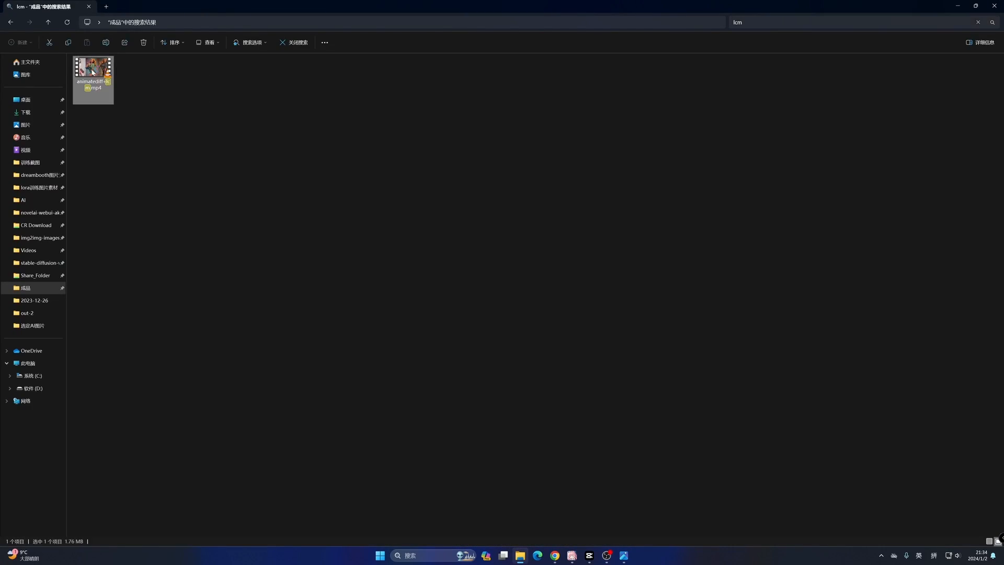